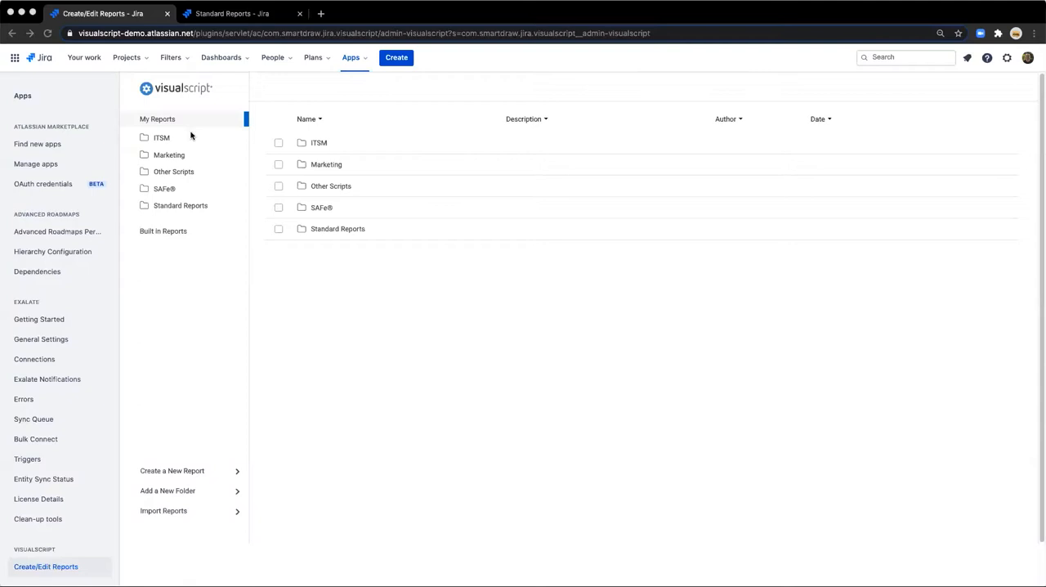
Browse the Other Scripts, Standard Reports and SAFe® report folders, and return to the My Reports root.
double_click(185, 172)
double_click(317, 144)
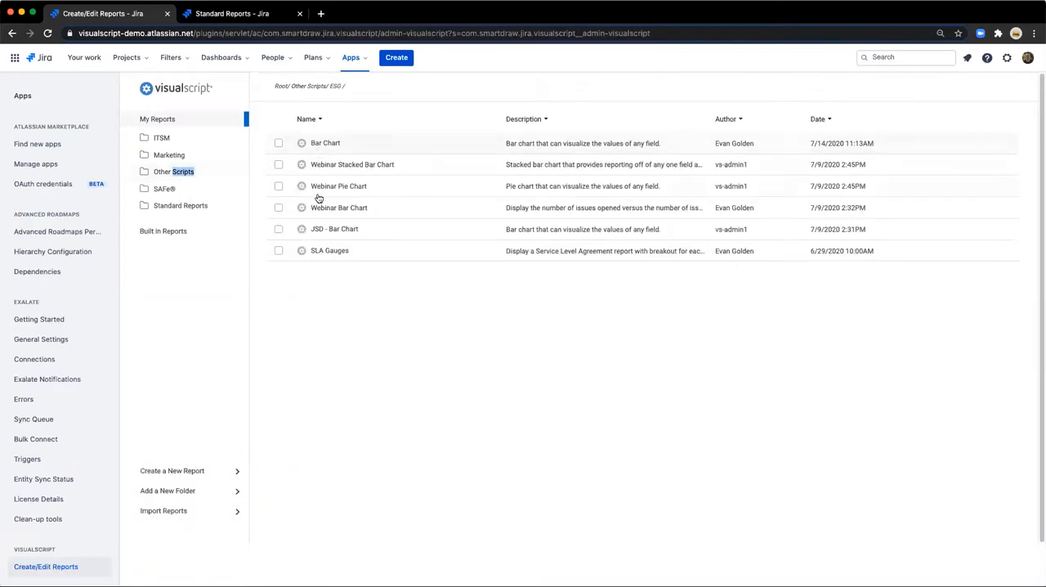
left_click(177, 206)
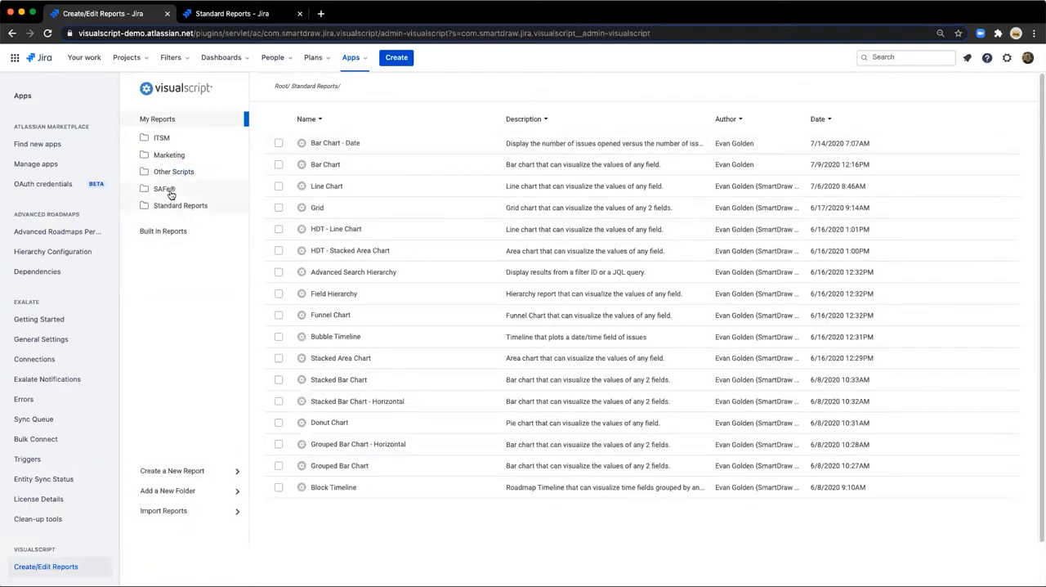
left_click(167, 189)
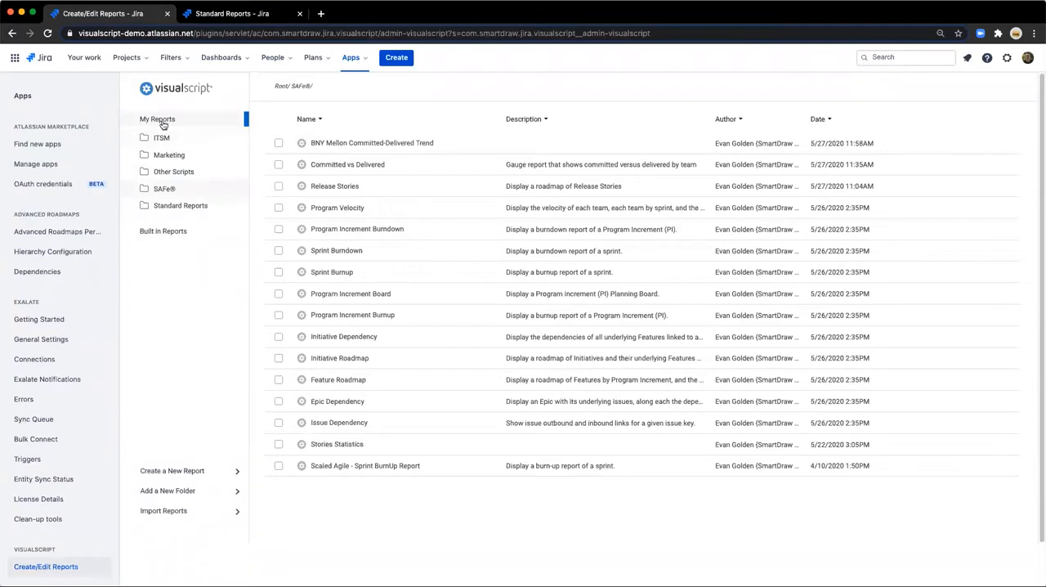
left_click(158, 120)
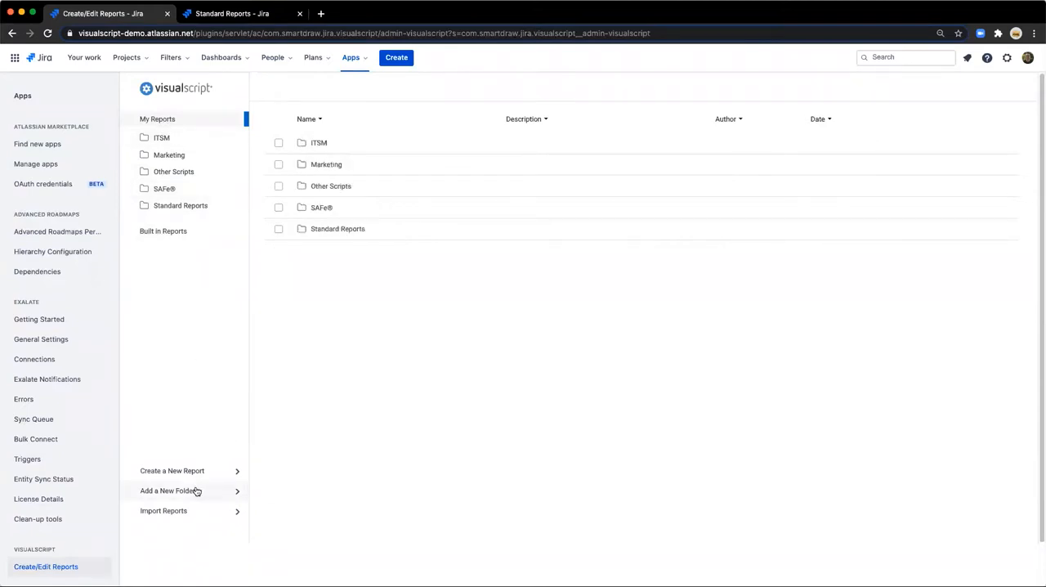
Create a new folder named Demo at the root of My Reports.
left_click(196, 491)
left_click(494, 314)
type("Demo")
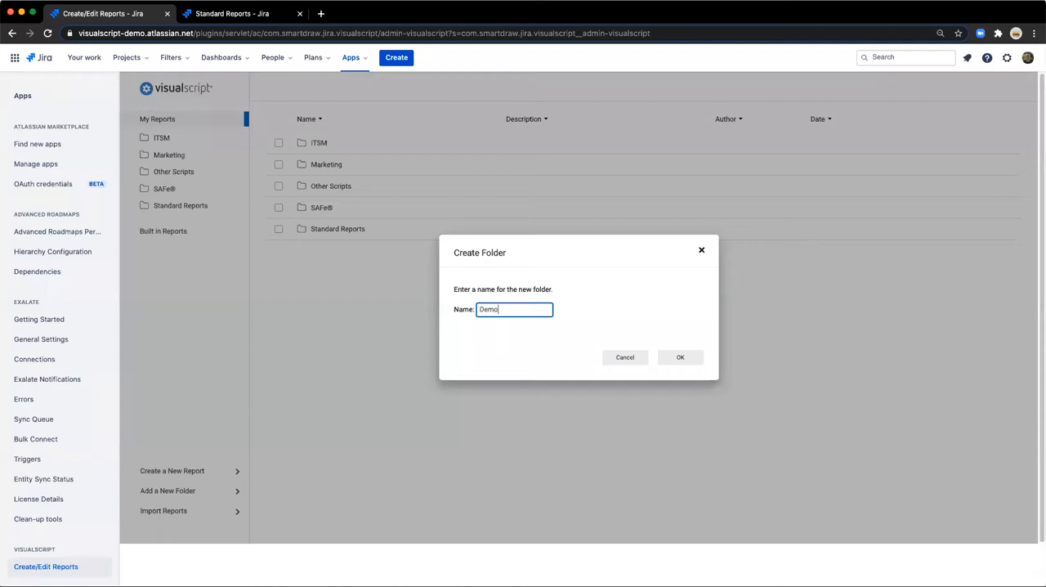
left_click(678, 357)
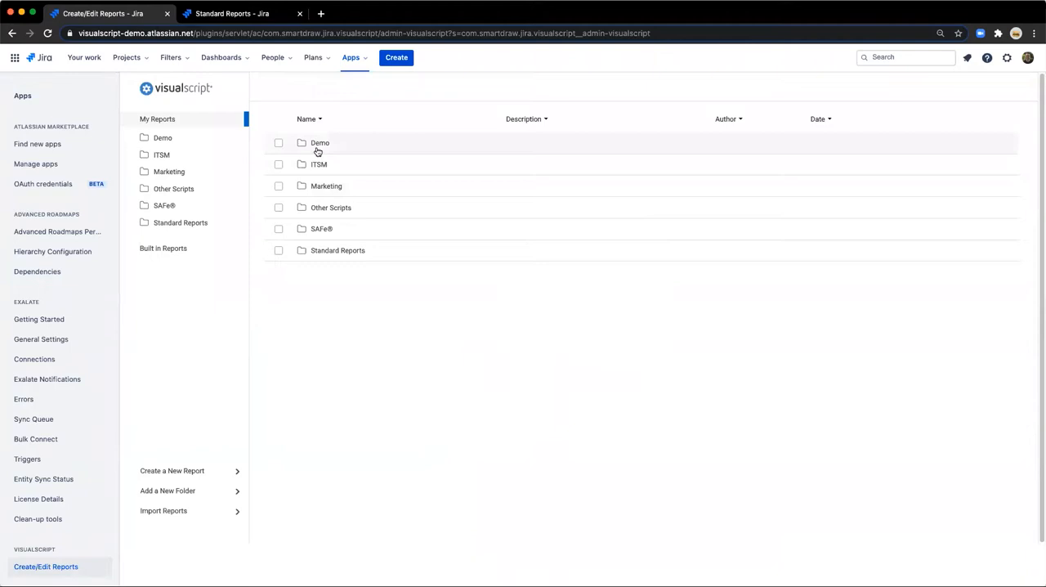
Import the Bar Chart report from a file into the Demo folder.
double_click(318, 146)
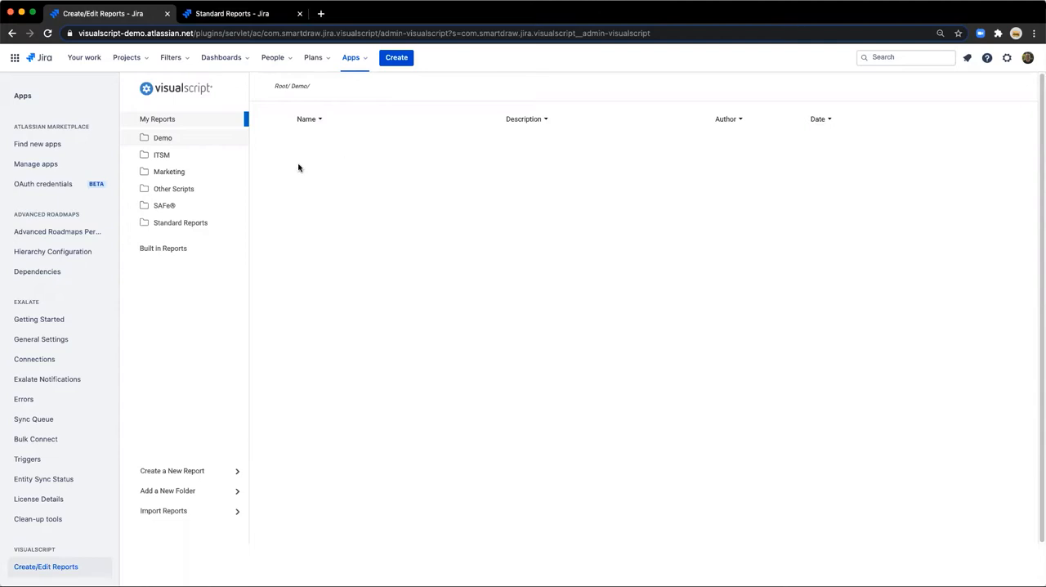
left_click(168, 510)
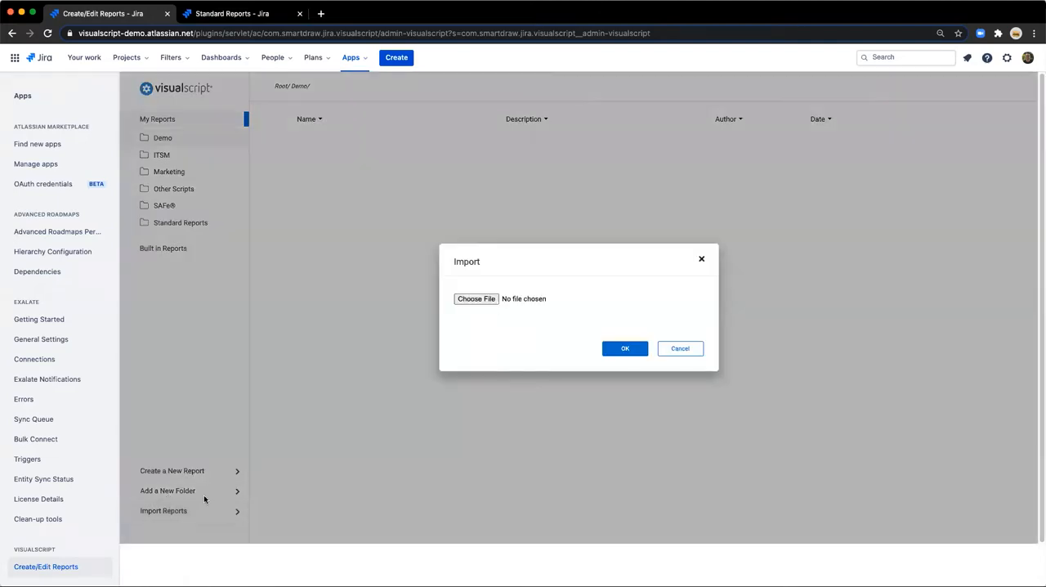
left_click(476, 299)
left_click(625, 348)
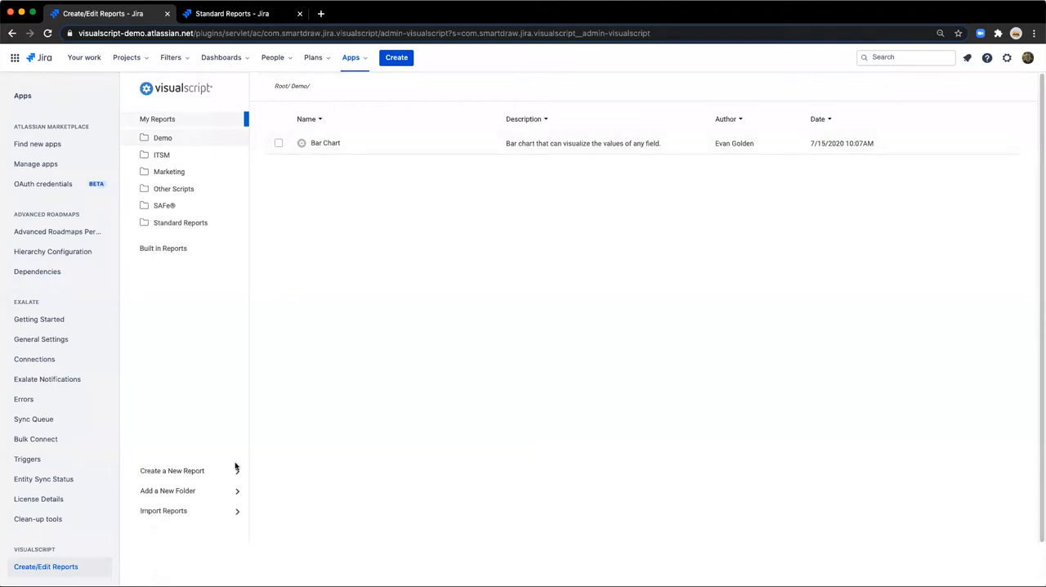
Create a subfolder named Demo 1 inside the Demo folder.
left_click(167, 490)
left_click(482, 309)
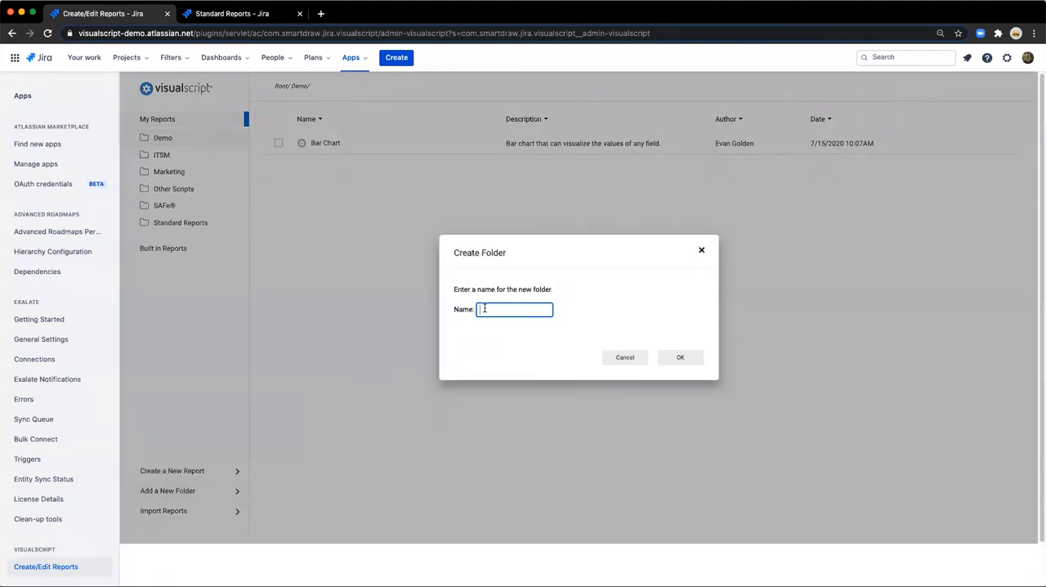
type("Demo 1")
left_click(678, 357)
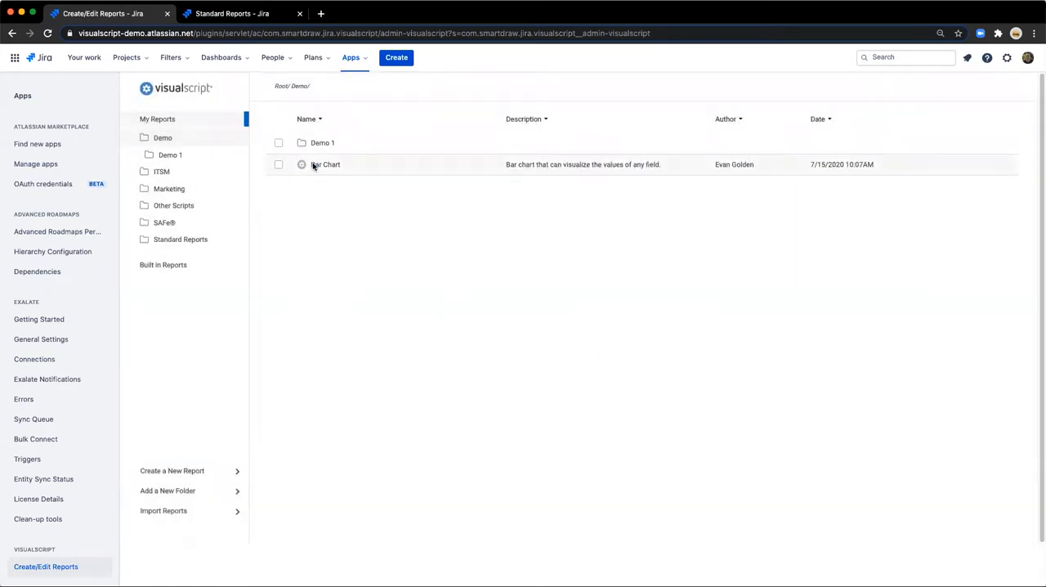
Move the Bar Chart report into the Demo 1 folder and open that folder.
left_click(313, 166)
left_click_drag(319, 145, 320, 144)
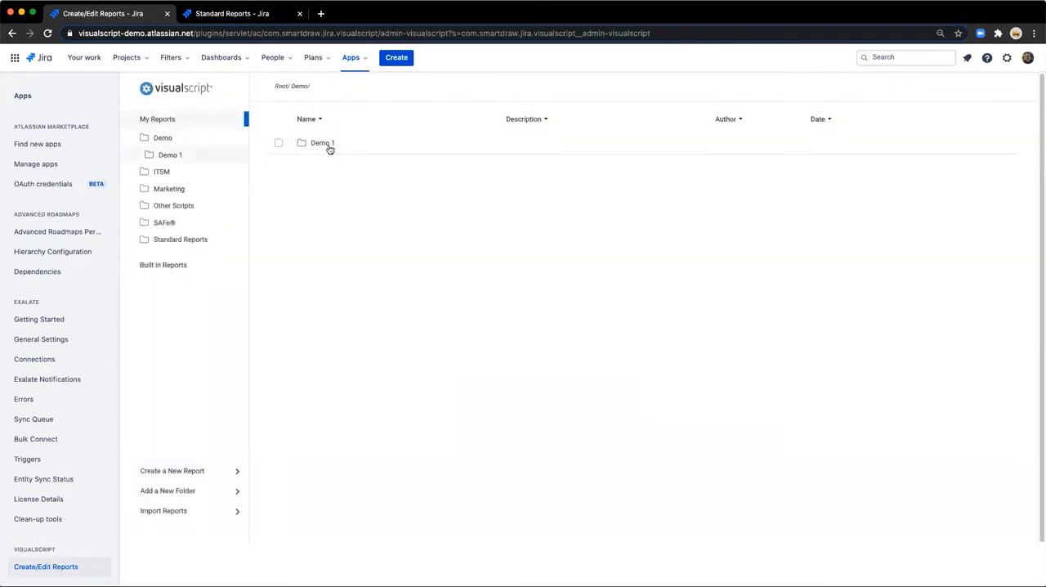
double_click(329, 149)
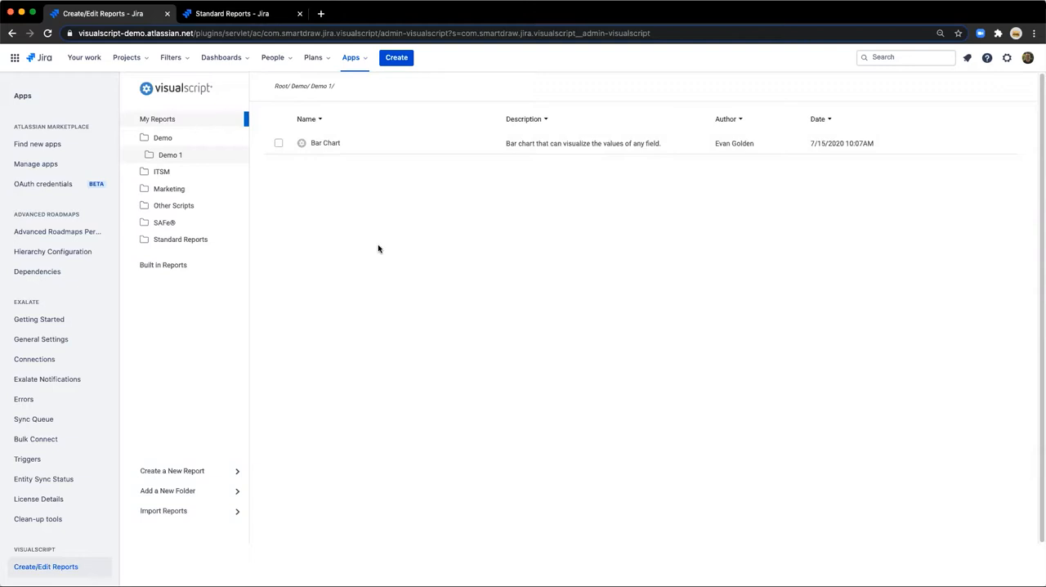
left_click(161, 472)
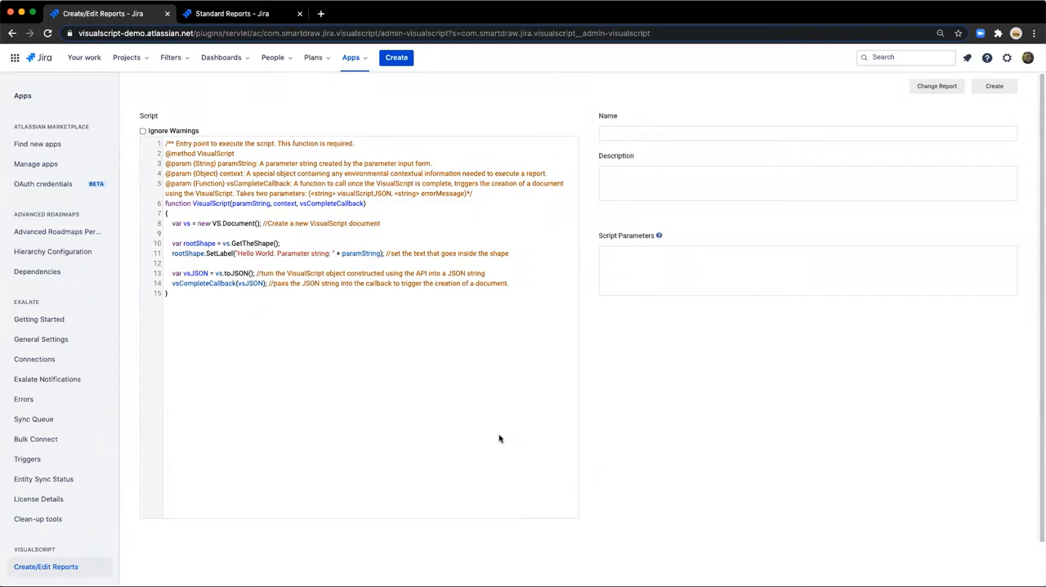
left_click(950, 88)
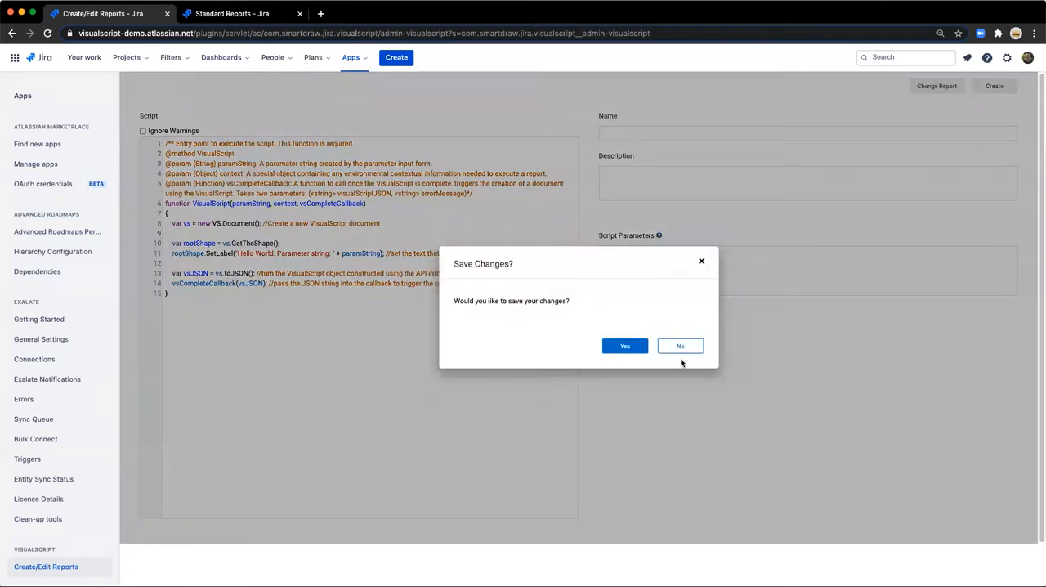
left_click(684, 349)
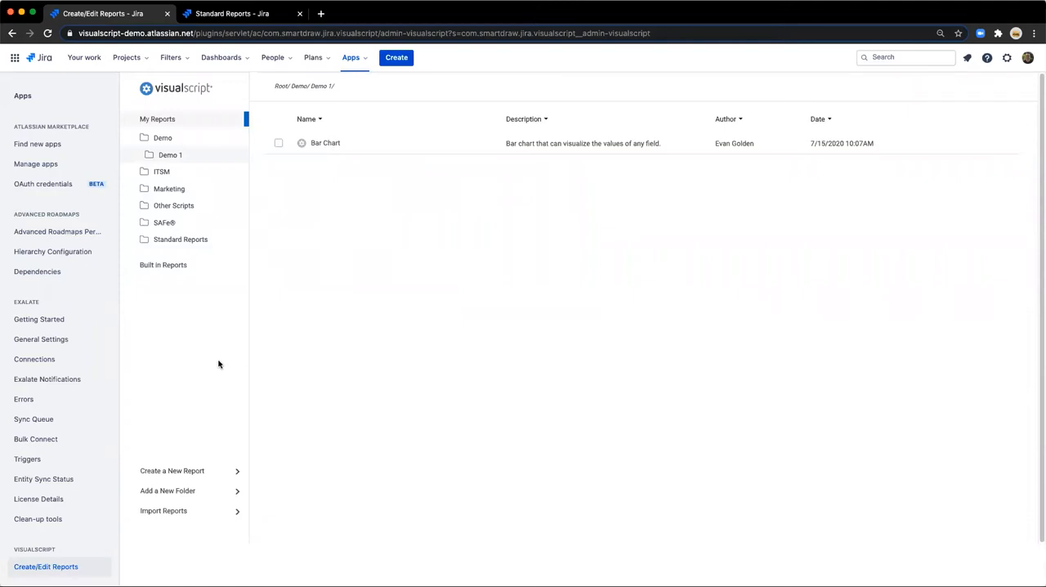
Browse the built-in reports and open JIRA Bar Chart as the basis for a new report.
left_click(174, 265)
scroll(382, 328, "down", 5)
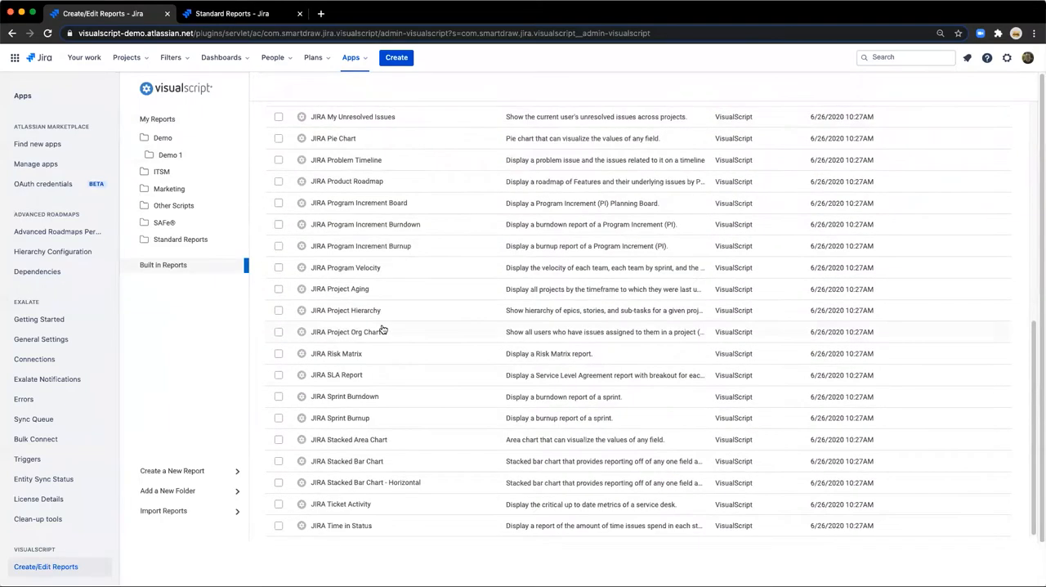
scroll(381, 329, "up", 4)
scroll(381, 329, "up", 3)
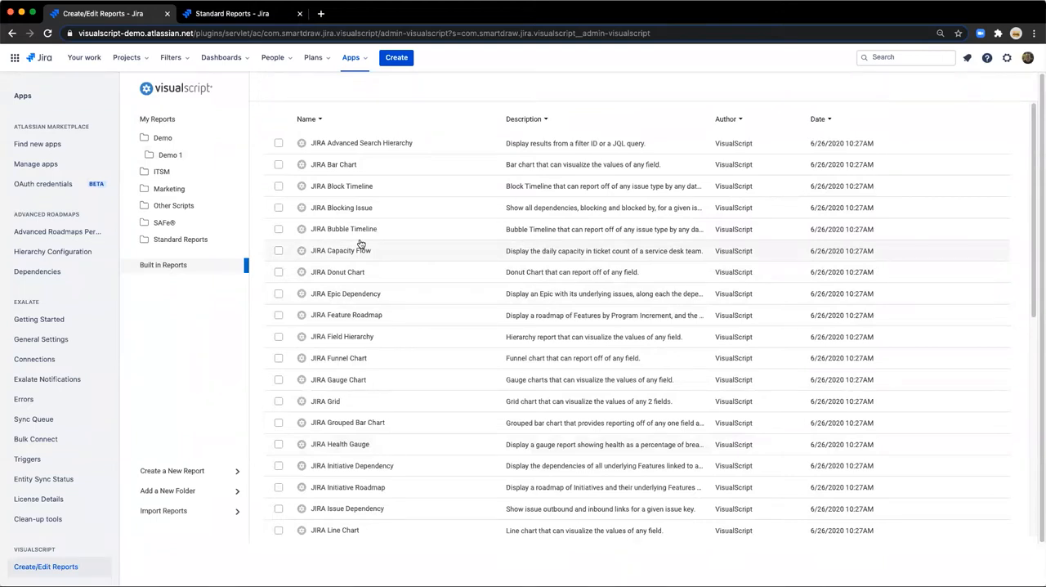
left_click(328, 165)
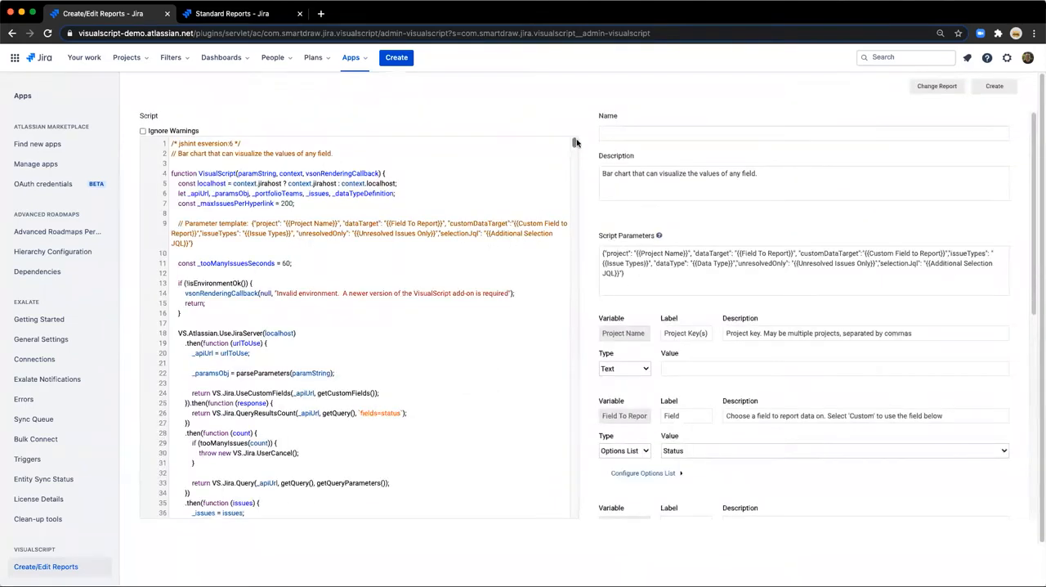
Review the bar chart script and the type options available for the Project Name parameter.
mouse_move(574, 144)
left_mouse_down()
mouse_move(570, 202)
mouse_move(573, 146)
left_mouse_up()
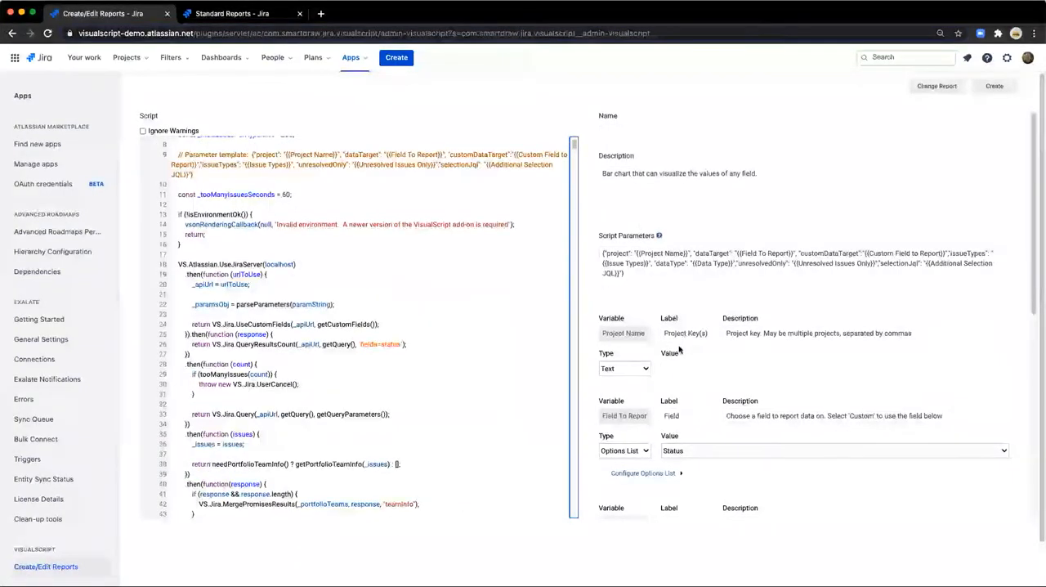
scroll(678, 343, "down", 2)
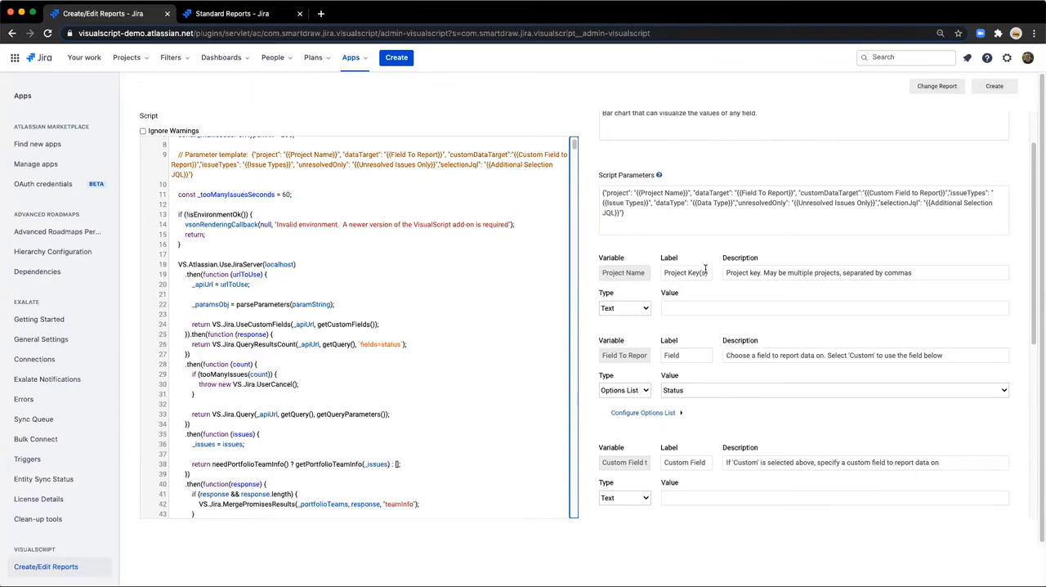
left_click(644, 310)
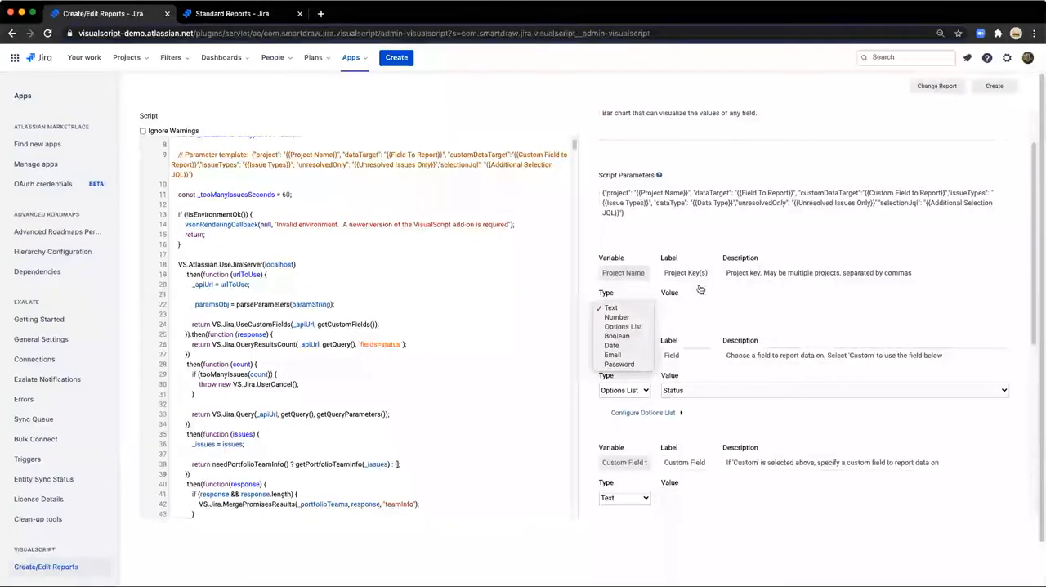
left_click(700, 289)
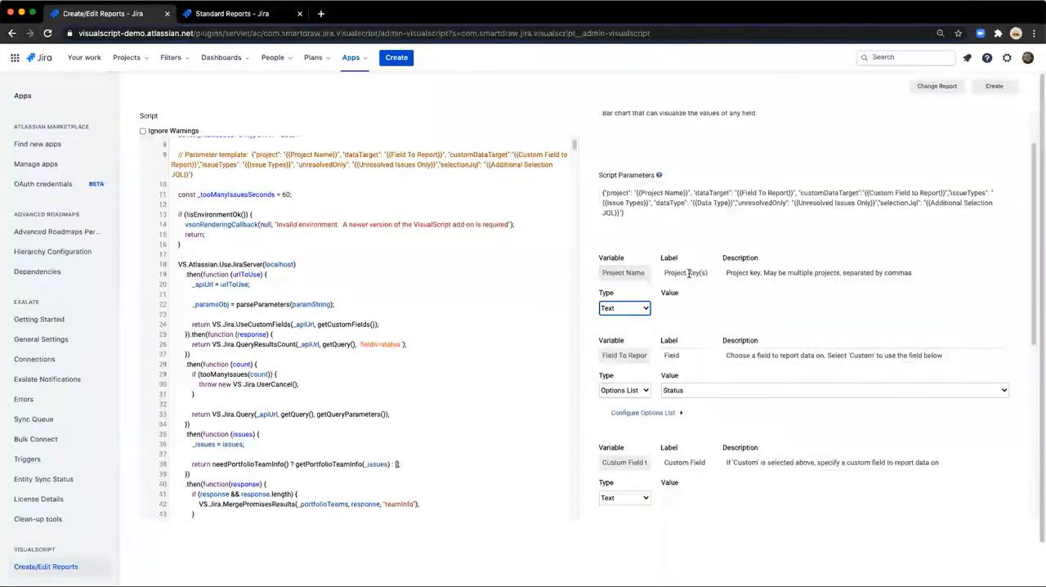
Shorten the Project Name parameter's label to "Project" and its description to "Project key.".
left_click_drag(689, 273, 710, 273)
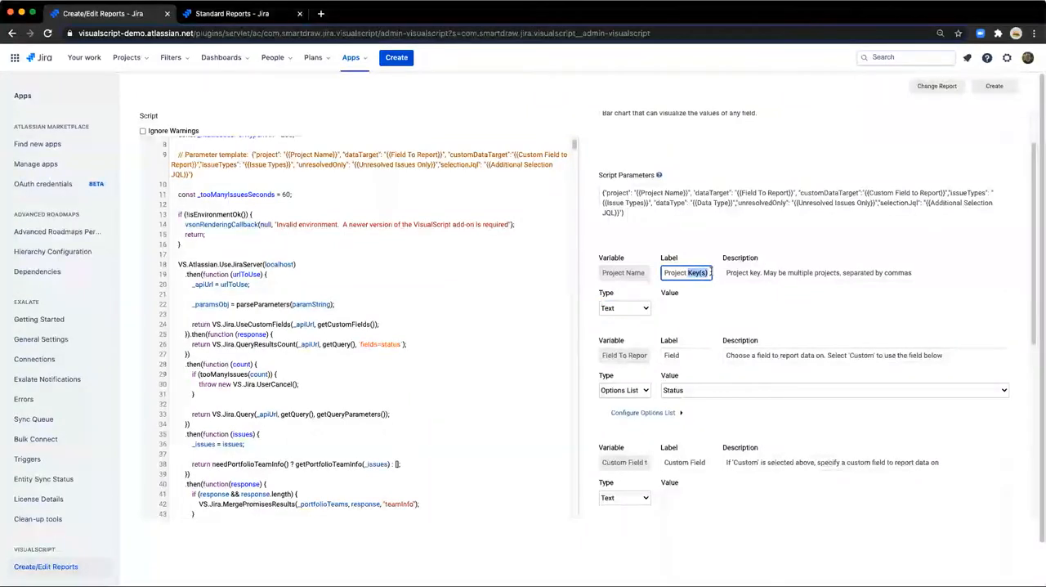
key("BackSpace")
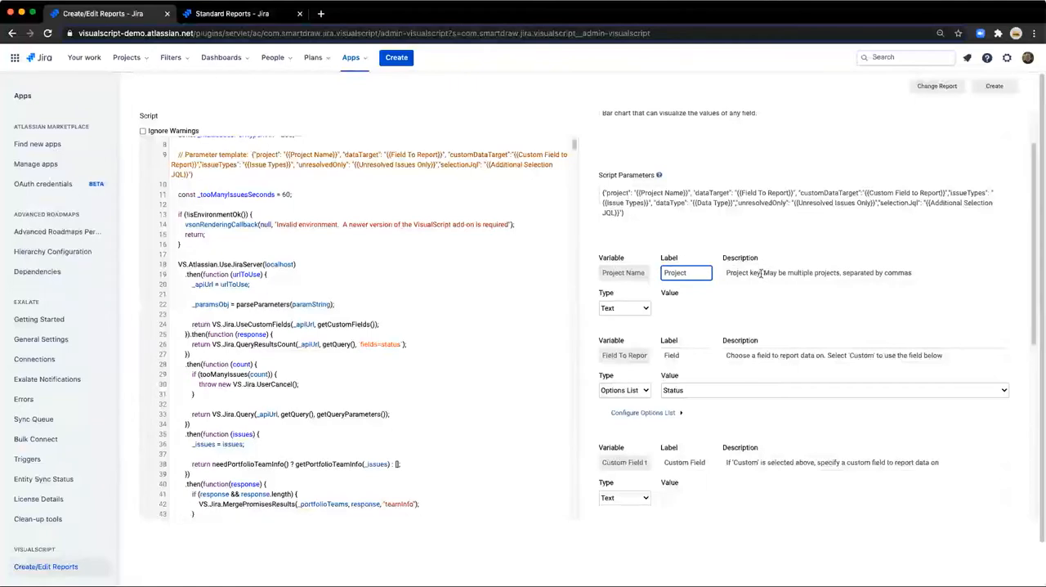
left_click(764, 272)
left_click_drag(764, 272, 922, 273)
key("BackSpace")
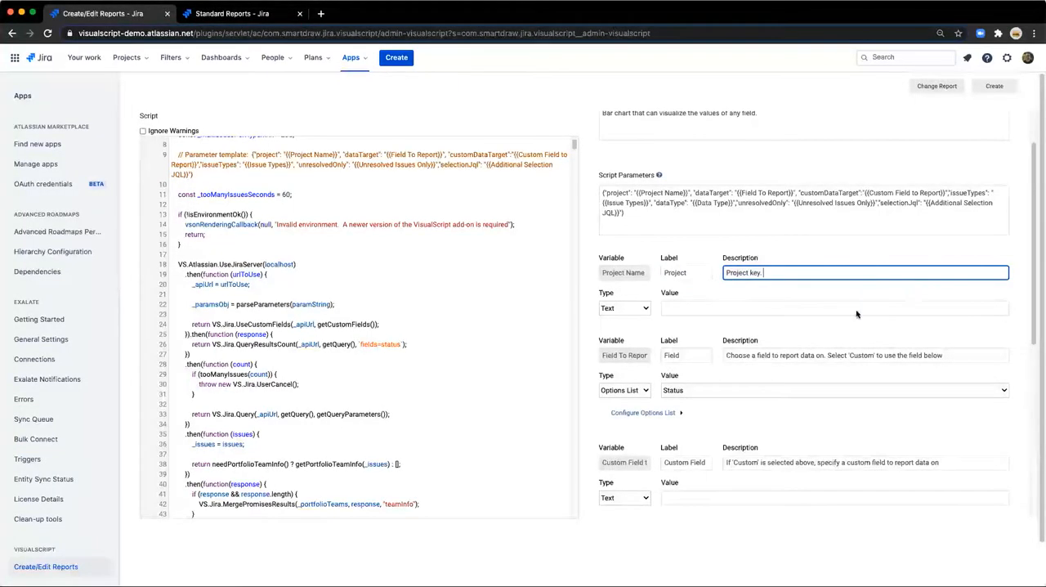
Set the Project Name parameter's default value to ITDT.
left_click(758, 307)
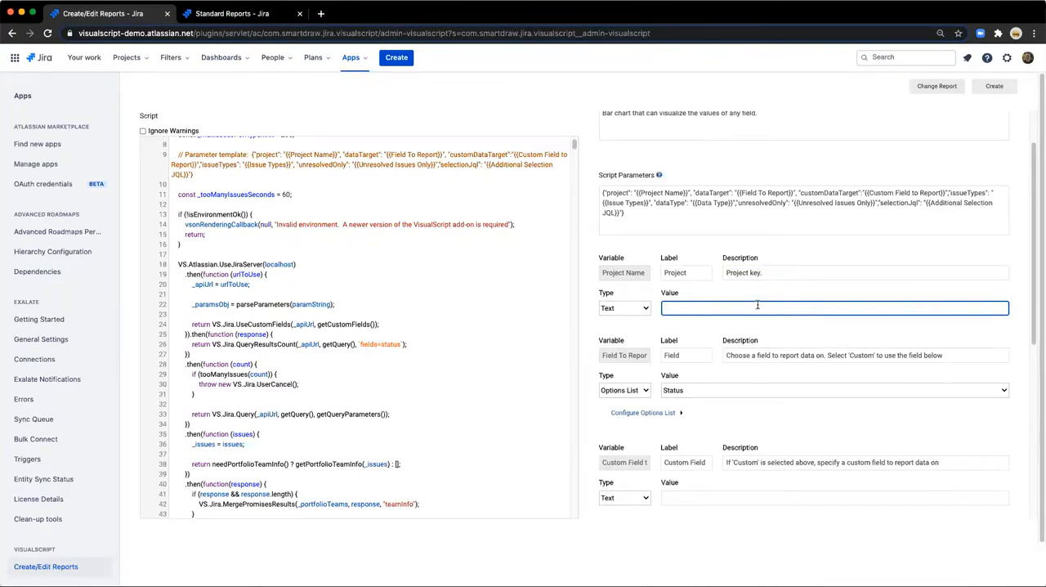
type("TDTDT")
Name the report Demo Bar, create it and return to the My Reports list.
scroll(804, 162, "up", 2)
left_click(677, 130)
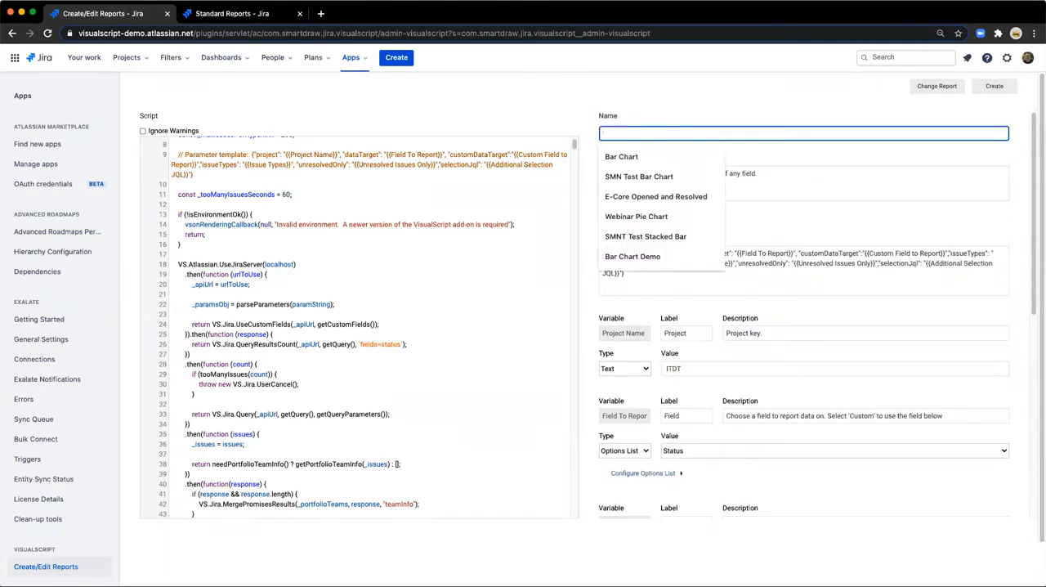
type("Demo Bar")
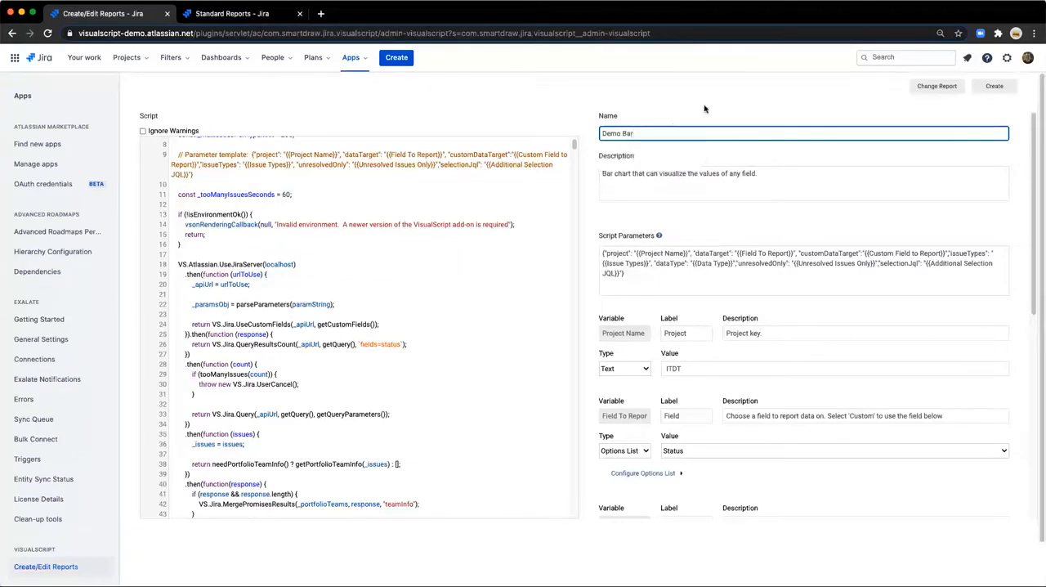
left_click(993, 87)
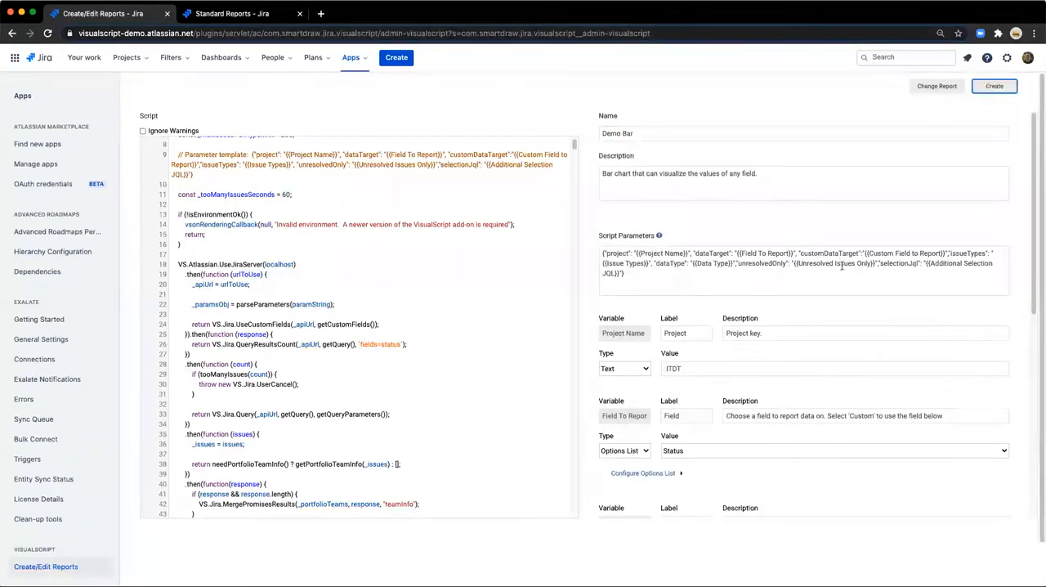
left_click(827, 86)
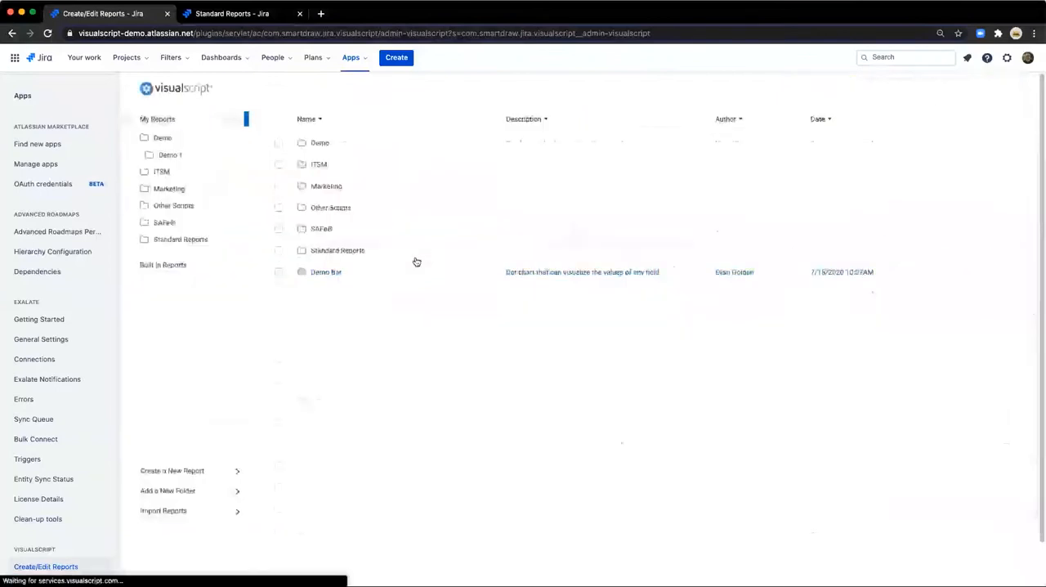
Move the Demo Bar report into the Demo folder and check the contents of Demo and its Demo 1 subfolder.
left_click(348, 273)
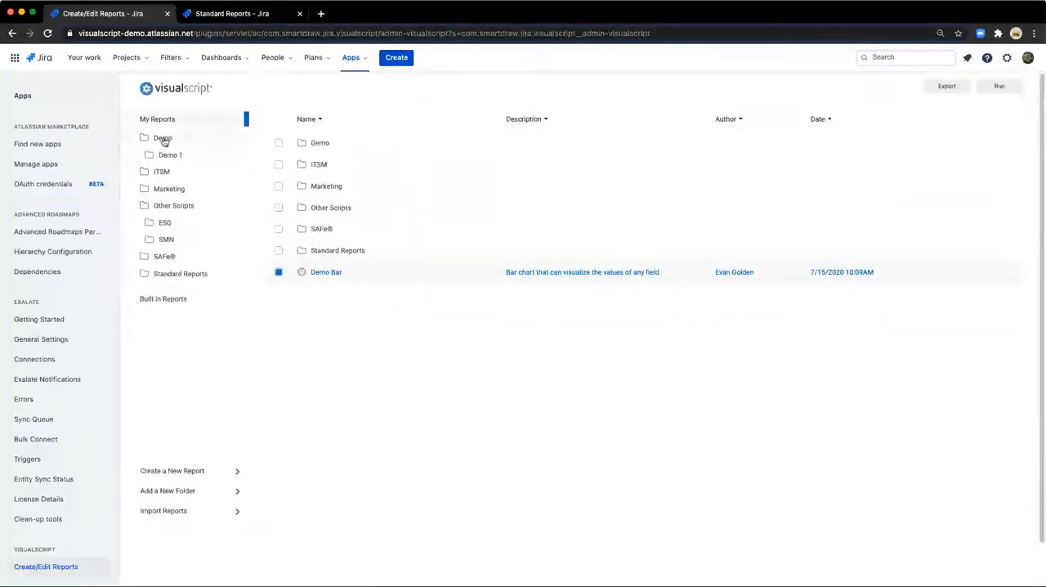
left_click_drag(163, 141, 163, 141)
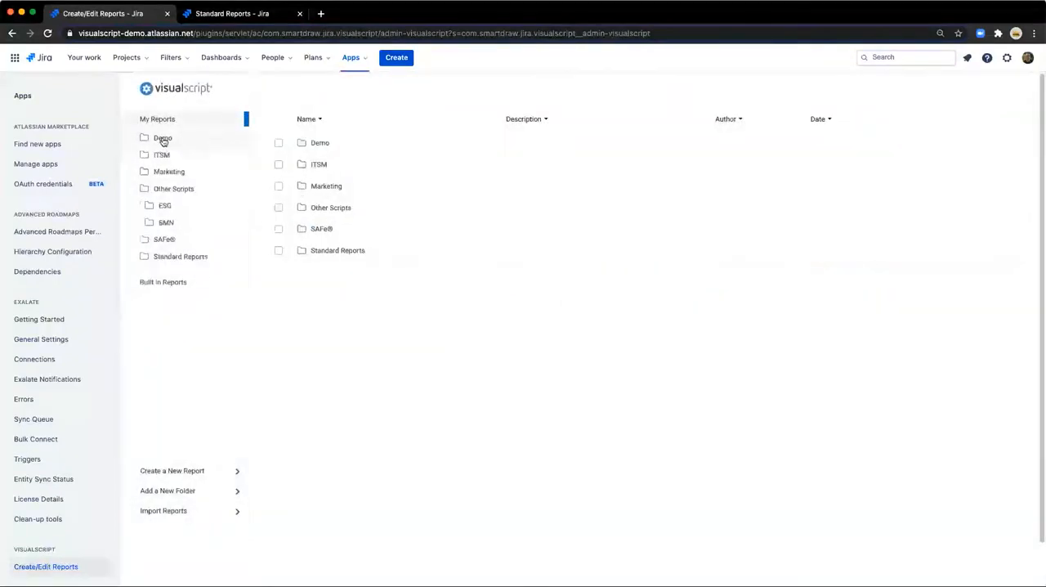
left_click(164, 139)
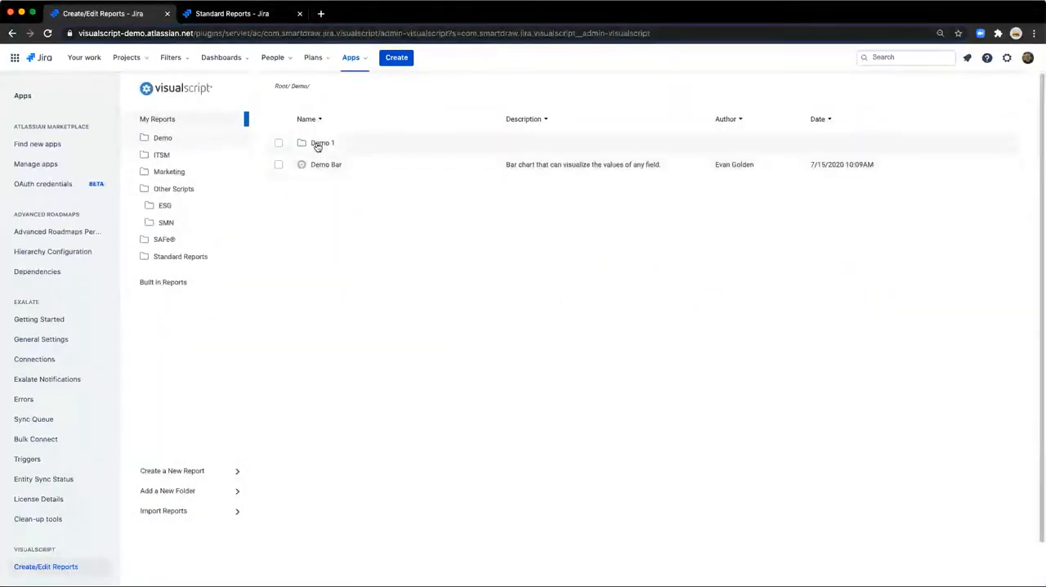
left_click(318, 145)
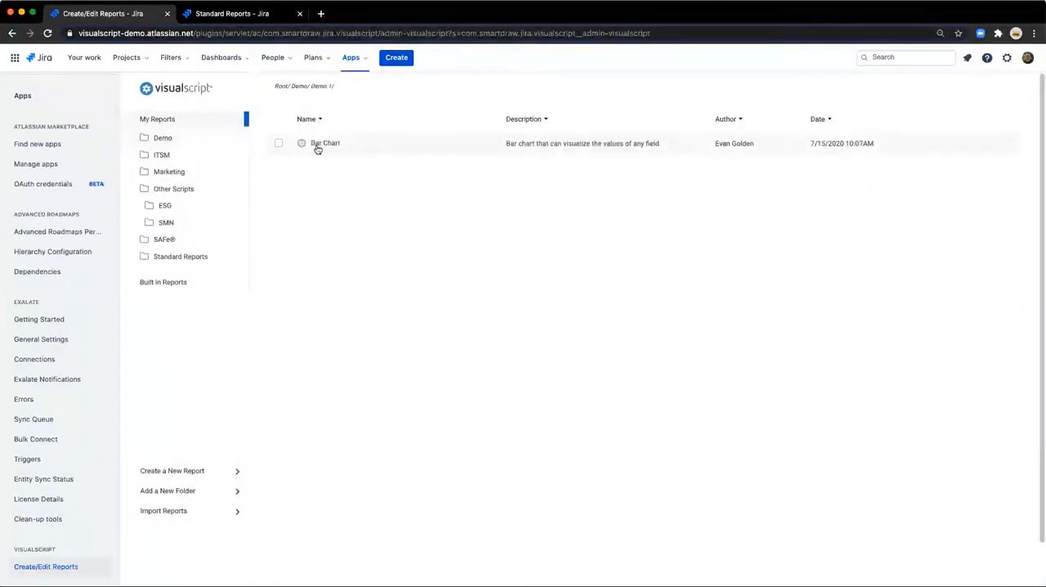
left_click(173, 140)
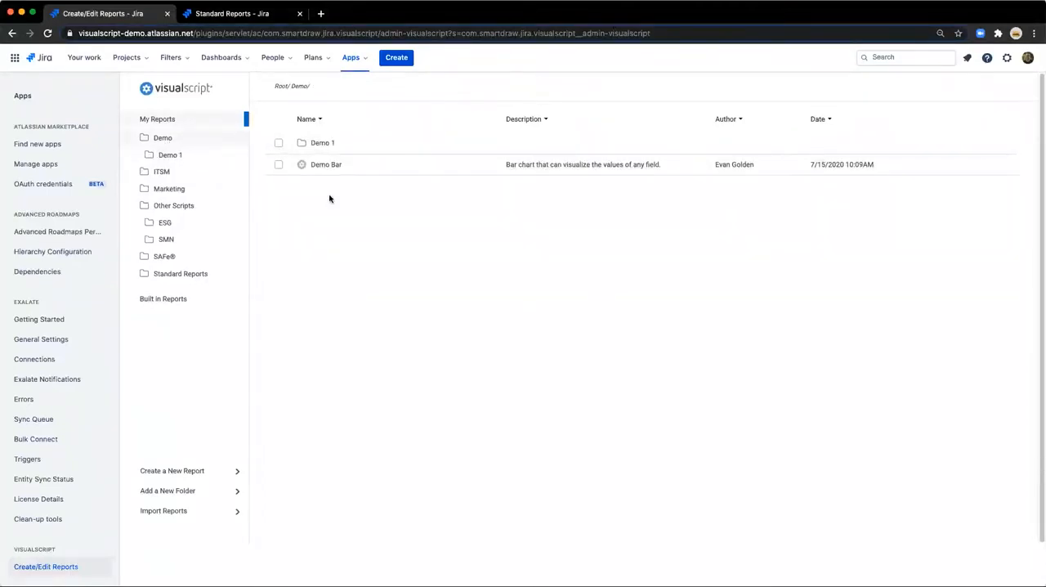
left_click(279, 143)
right_click(279, 145)
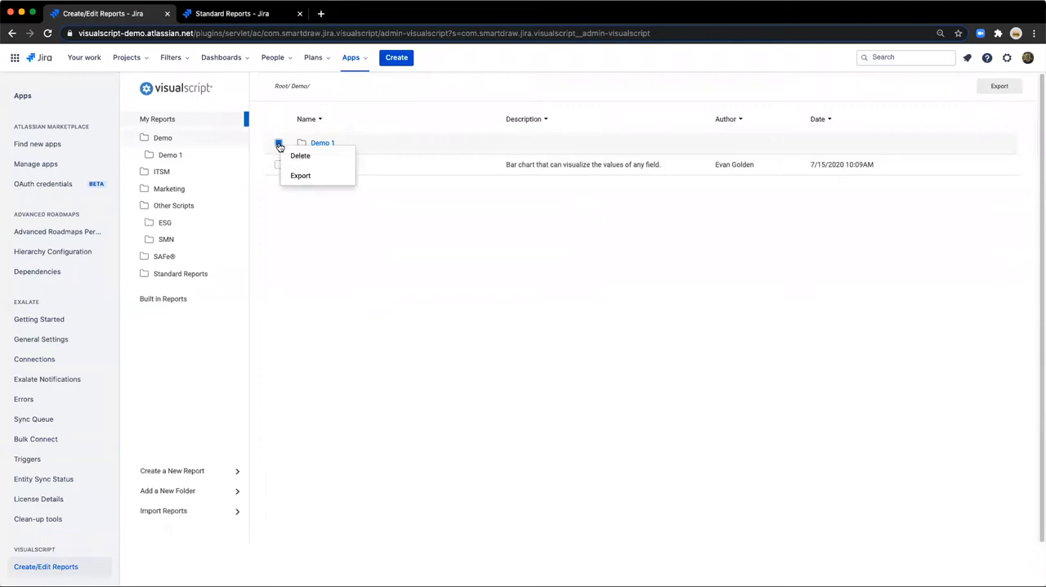
left_click(329, 203)
left_click(304, 143)
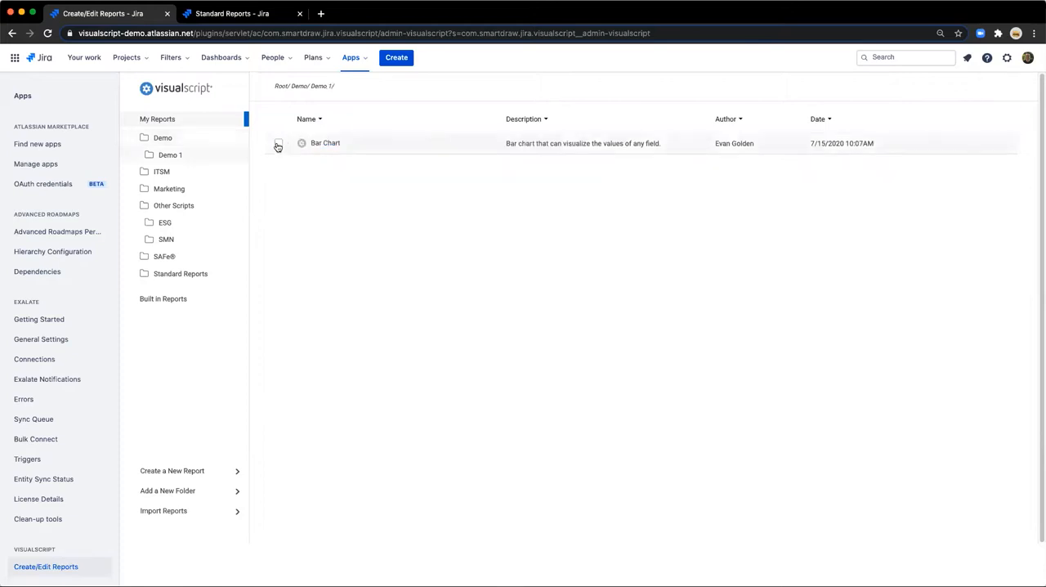
Delete the Bar Chart report from the Demo 1 folder and confirm the deletion.
left_click(278, 144)
right_click(278, 145)
left_click(286, 156)
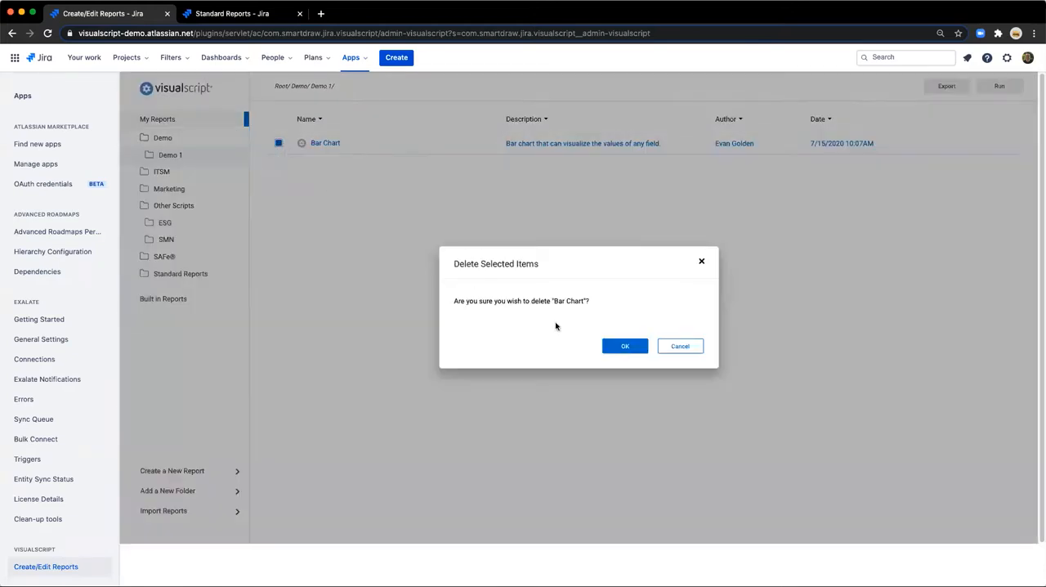
left_click(614, 344)
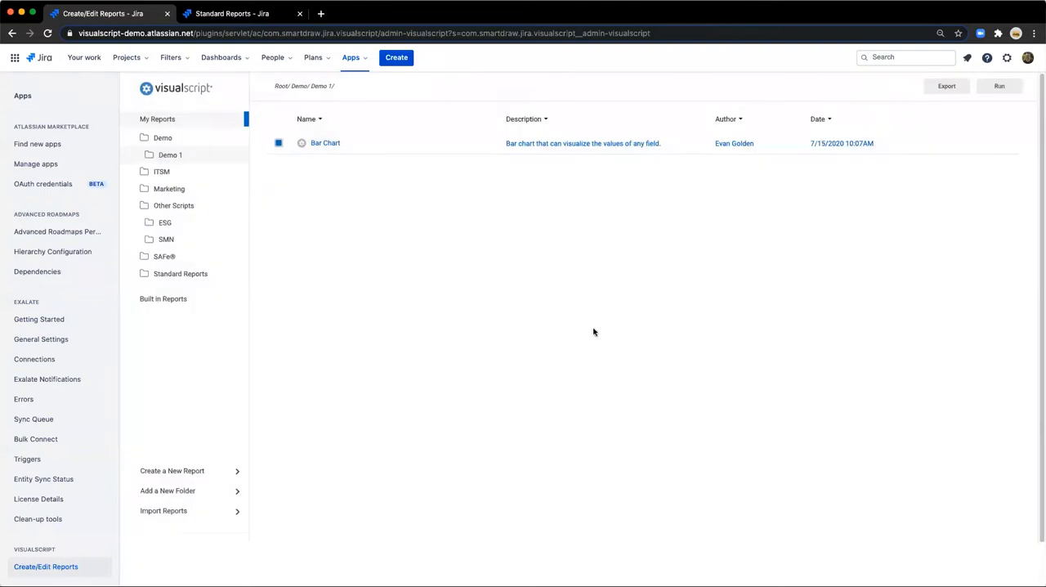
Delete the Demo 1 subfolder from the Demo folder and confirm the deletion.
left_click(169, 136)
left_click(278, 143)
right_click(280, 143)
left_click(299, 155)
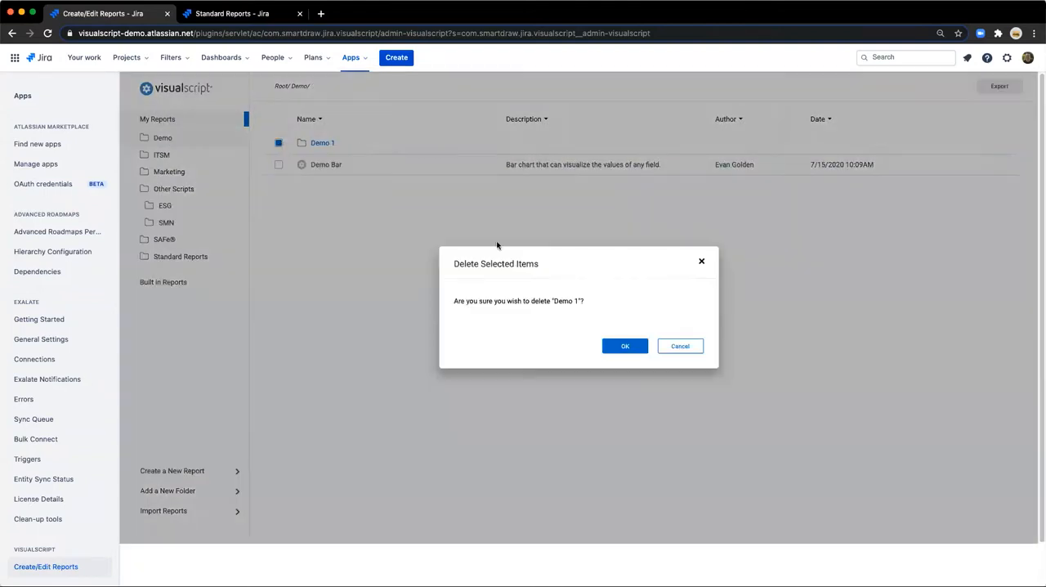
left_click(629, 353)
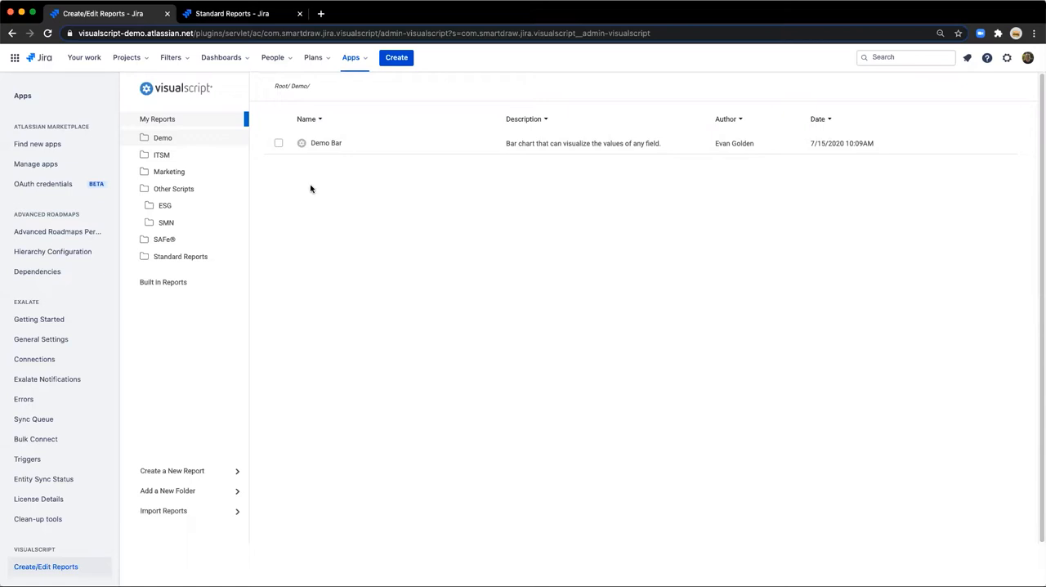
Add a VisualScript gadget to the Standard Reports dashboard, finding it with the search text "visu".
left_click(205, 10)
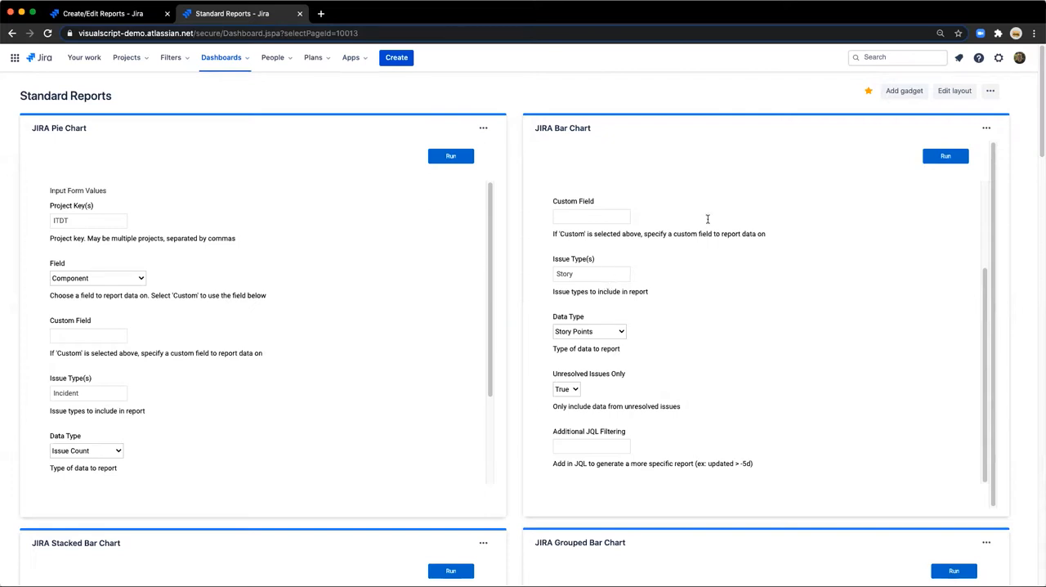
left_click(894, 89)
type("visu")
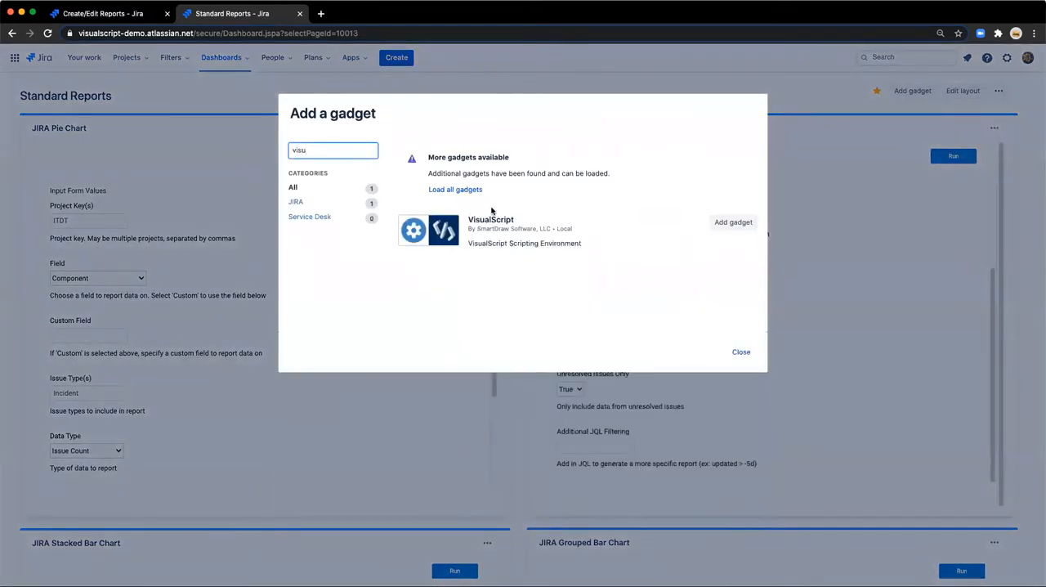
left_click(724, 223)
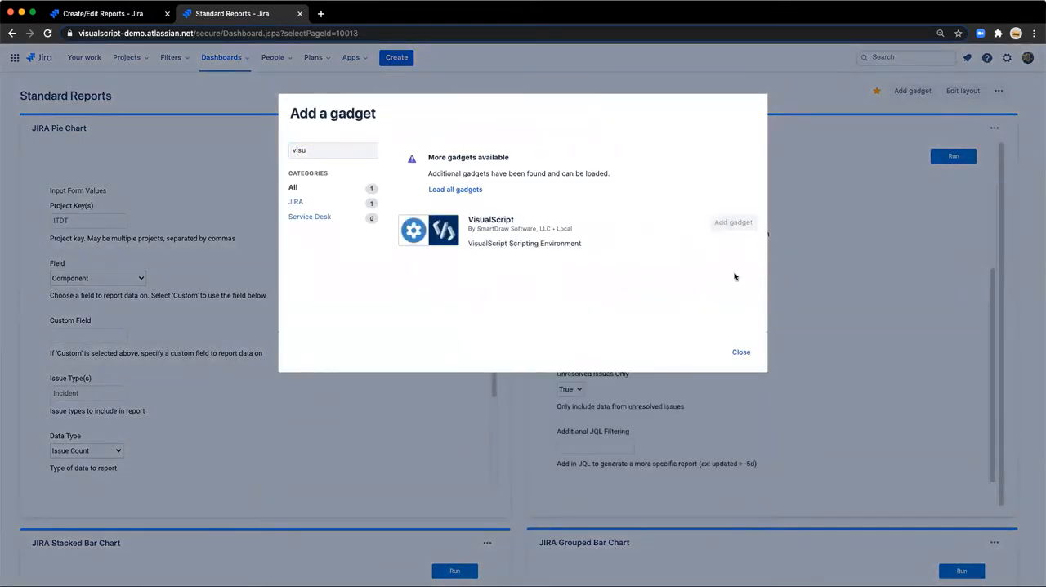
left_click(740, 352)
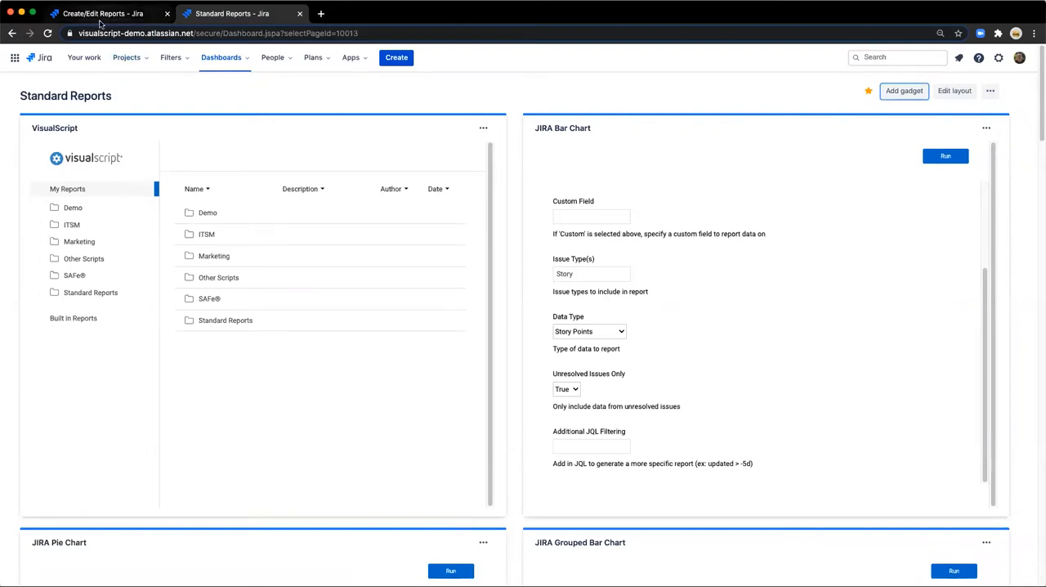
Go back to the Create/Edit Reports page and look through the Demo, ITSM and Other Scripts folders.
left_click(99, 18)
left_click(161, 188)
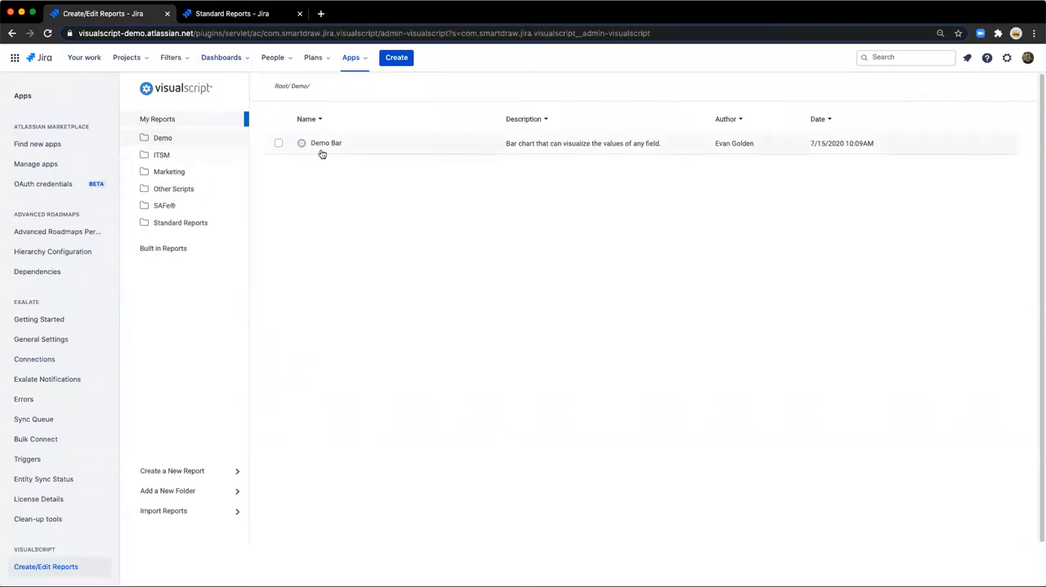
left_click(163, 155)
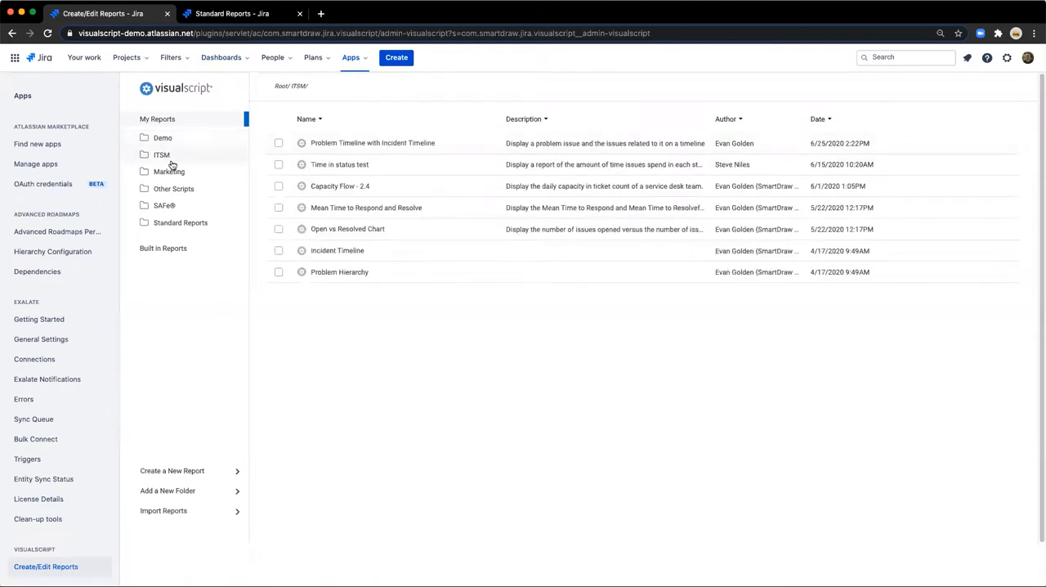
left_click(173, 189)
left_click(171, 193)
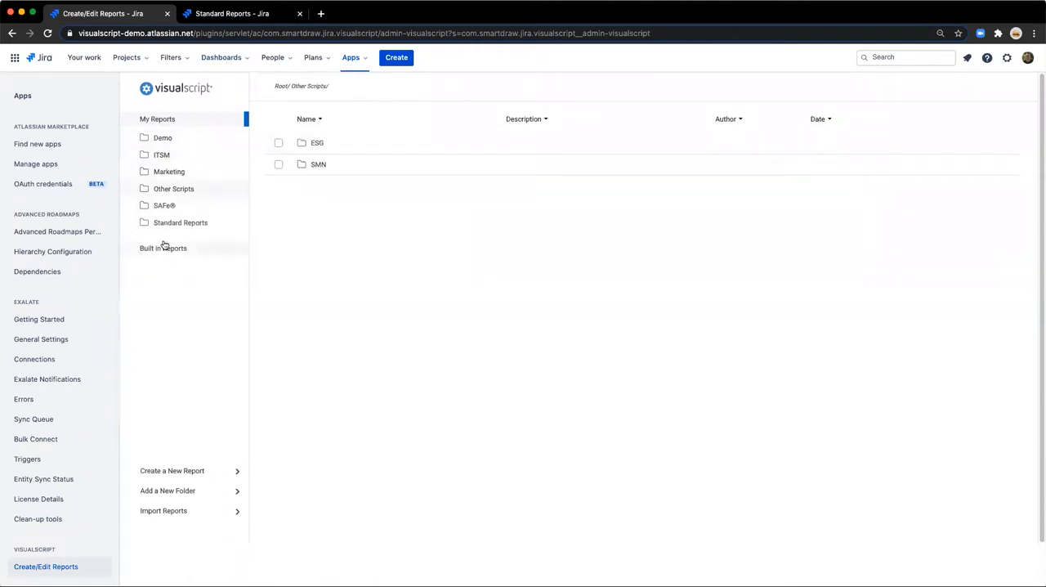
Load the built-in JIRA Bar Chart report into the new VisualScript gadget on the Standard Reports dashboard and look over its form.
left_click(237, 13)
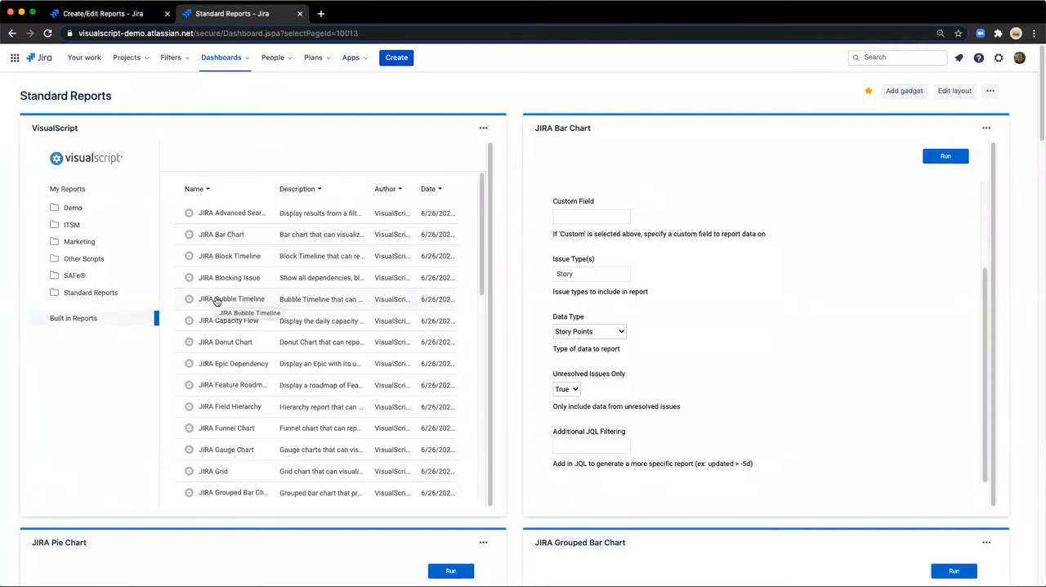
left_click(232, 238)
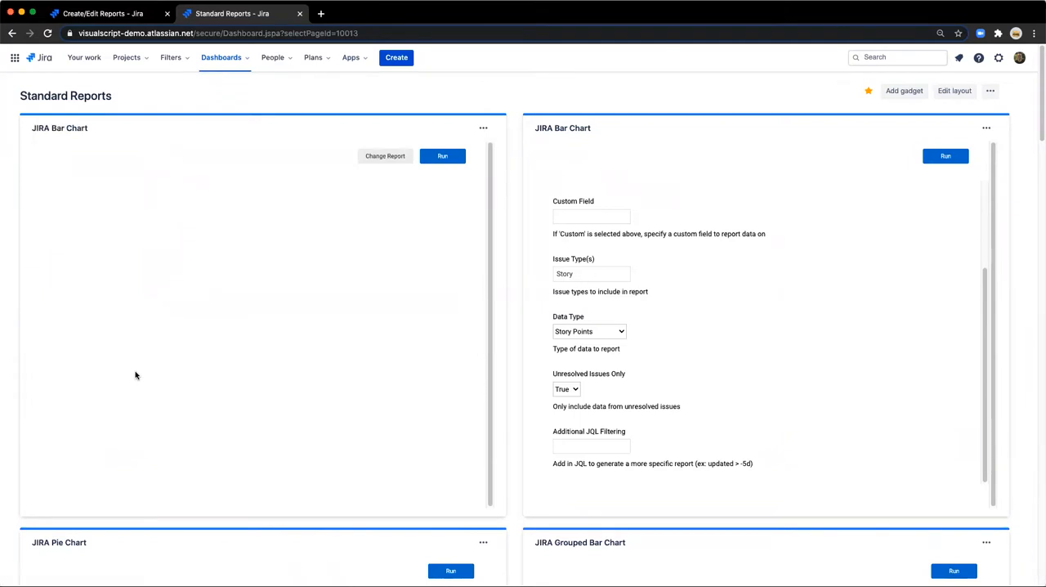
scroll(123, 327, "down", 3)
scroll(116, 313, "up", 5)
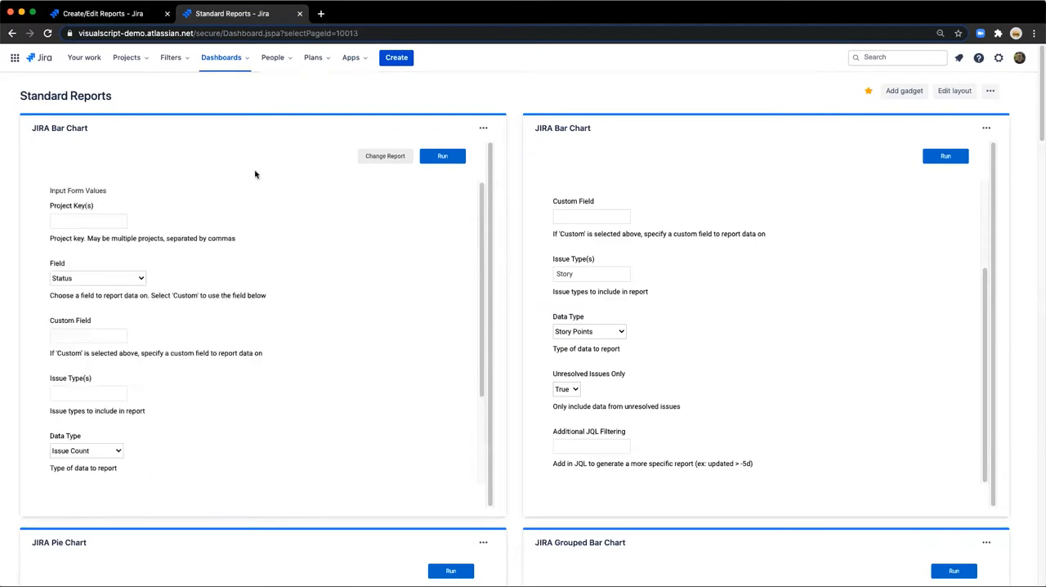
Change the gadget's report to Demo Bar from the Demo folder in My Reports.
left_click(384, 156)
left_click(89, 193)
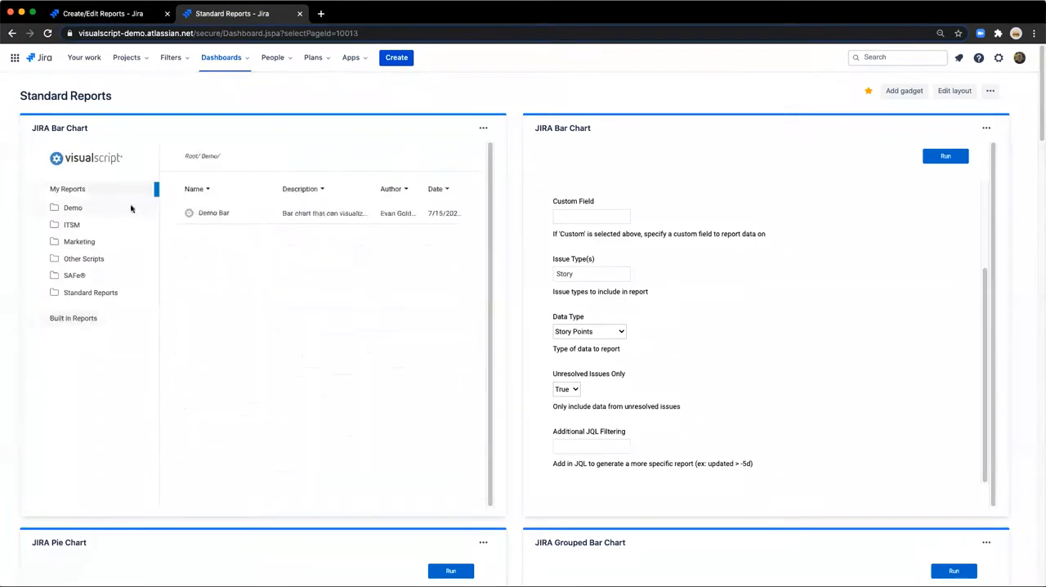
left_click(210, 213)
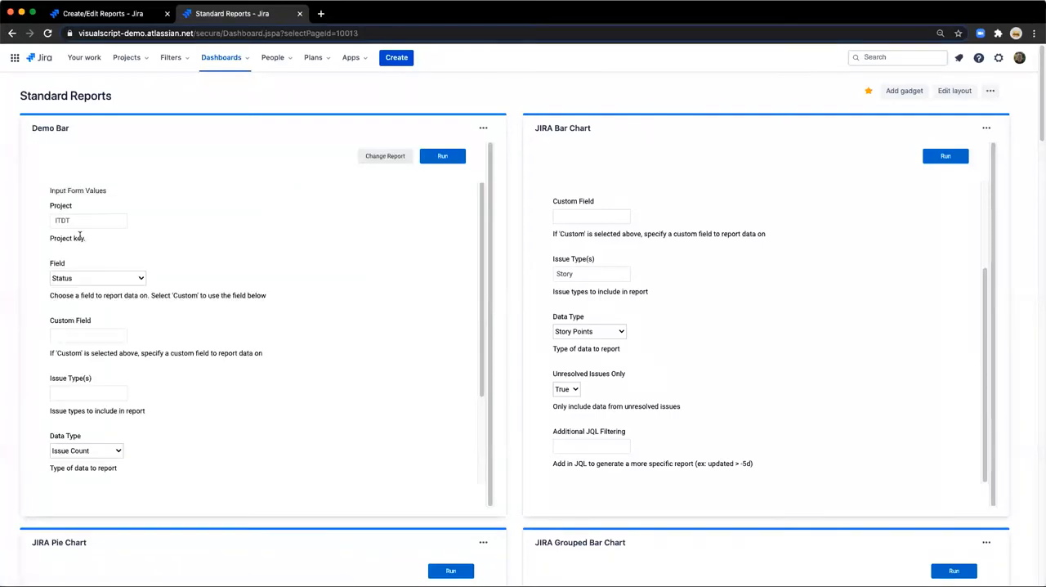
Check the customized Project label, description and default value in the Demo Bar gadget's input form.
left_click_drag(72, 206, 50, 207)
left_click(76, 243)
left_click_drag(76, 246, 51, 238)
double_click(80, 221)
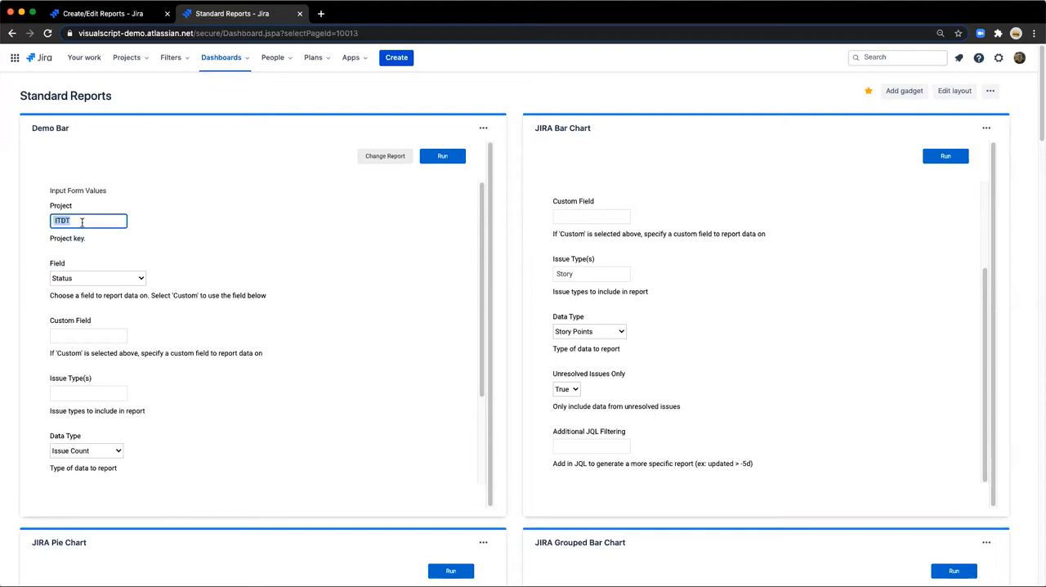
left_click(201, 222)
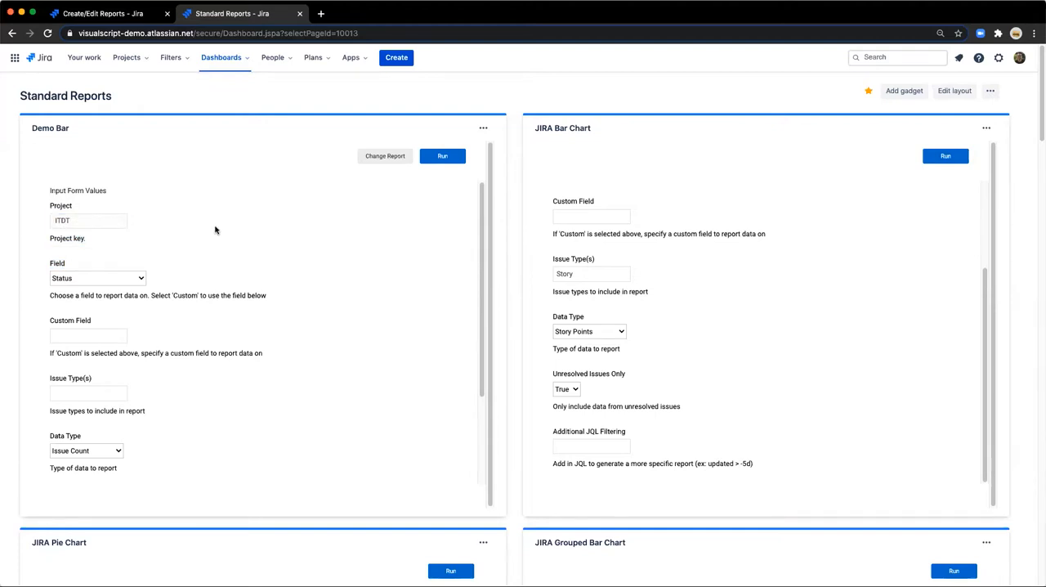
Delete the Demo Bar gadget from the Standard Reports dashboard.
left_click(482, 128)
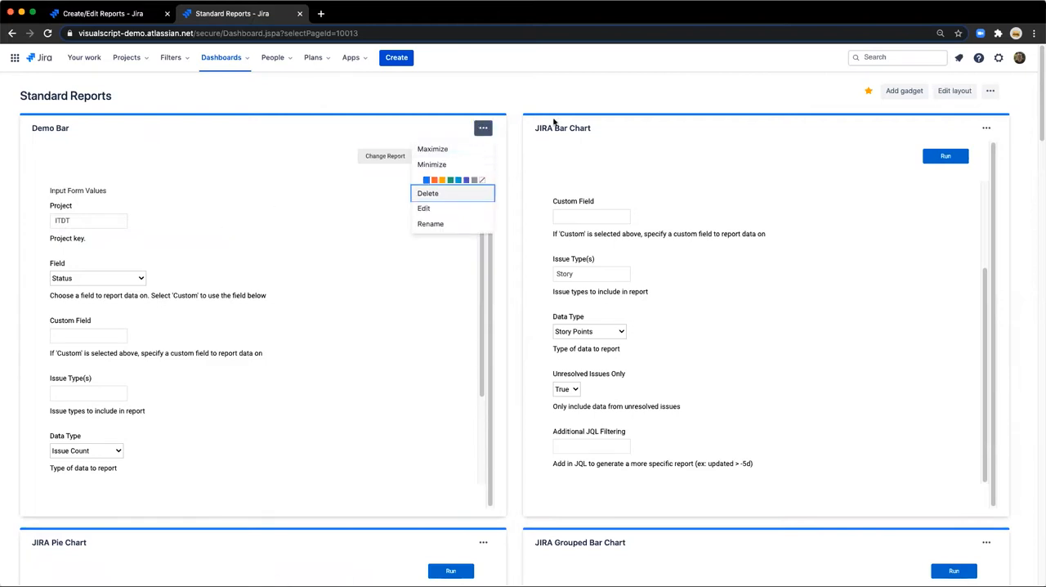
key("Return")
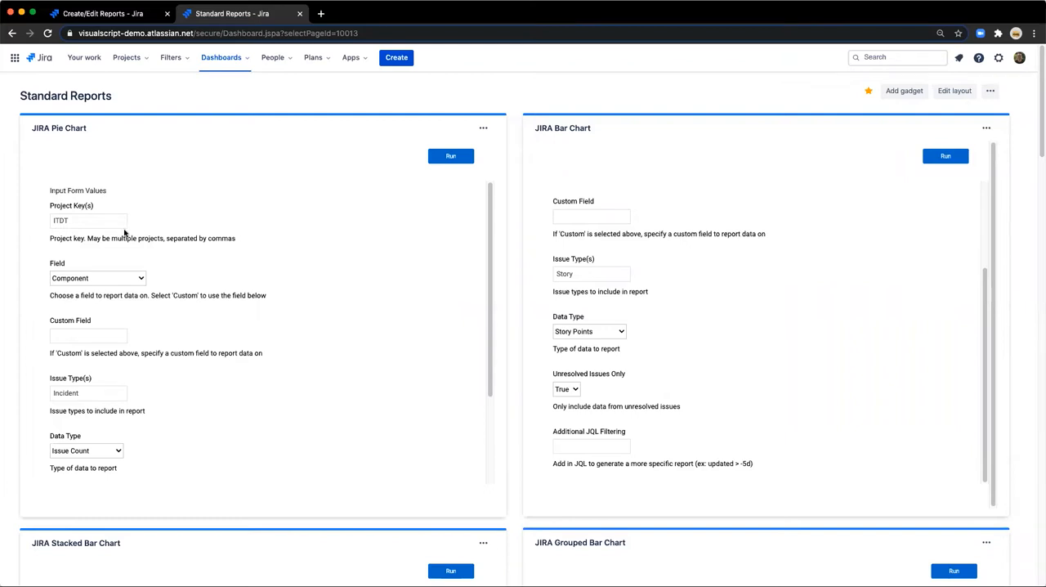
Examine the JIRA Pie Chart gadget's input form, including the choices for Field and the Custom Field entry.
scroll(124, 233, "down", 5)
scroll(125, 233, "up", 5)
left_click(93, 279)
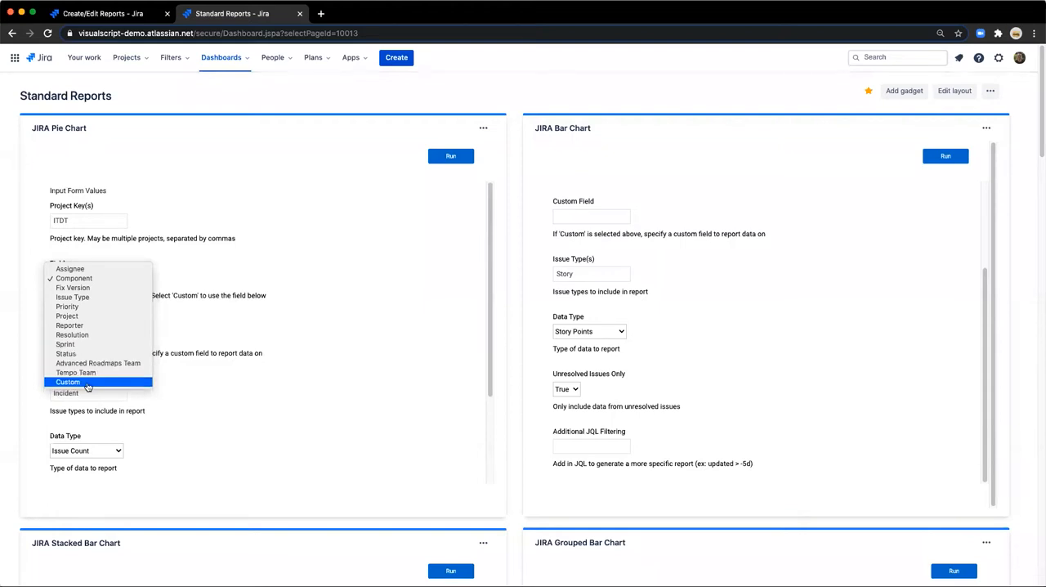
left_click(194, 331)
left_click(96, 330)
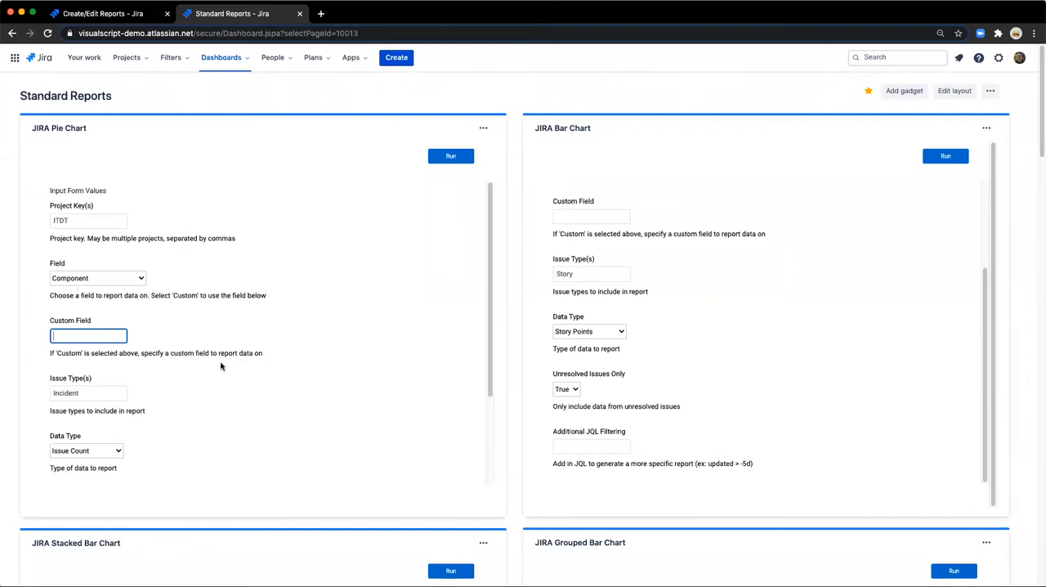
scroll(214, 363, "down", 1)
scroll(214, 363, "down", 2)
left_click(104, 335)
double_click(104, 335)
left_click(149, 366)
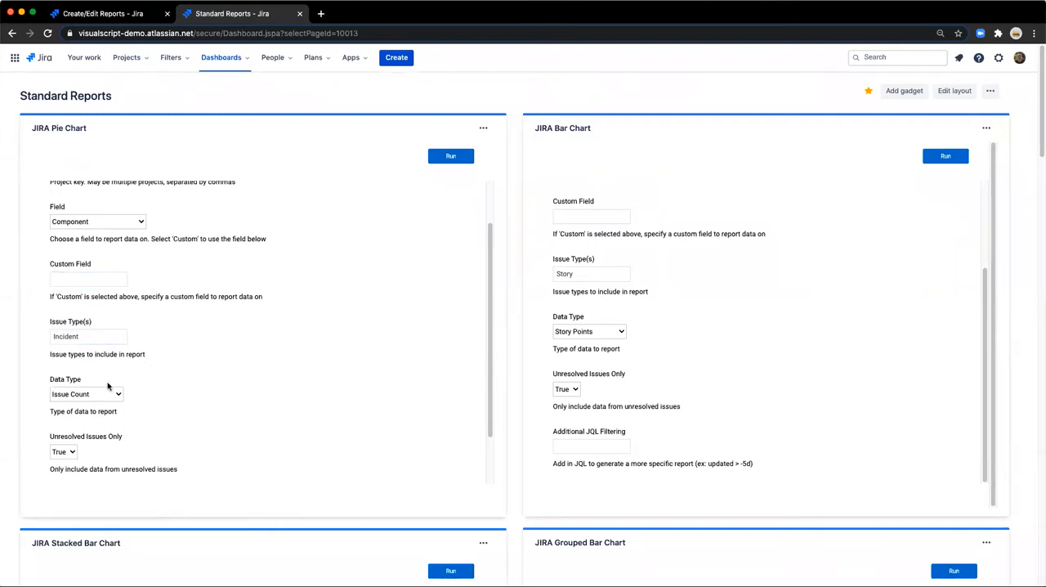
Examine the Data Type and Unresolved Issues Only choices in the JIRA Pie Chart gadget without changing them.
scroll(107, 384, "down", 3)
left_click(93, 333)
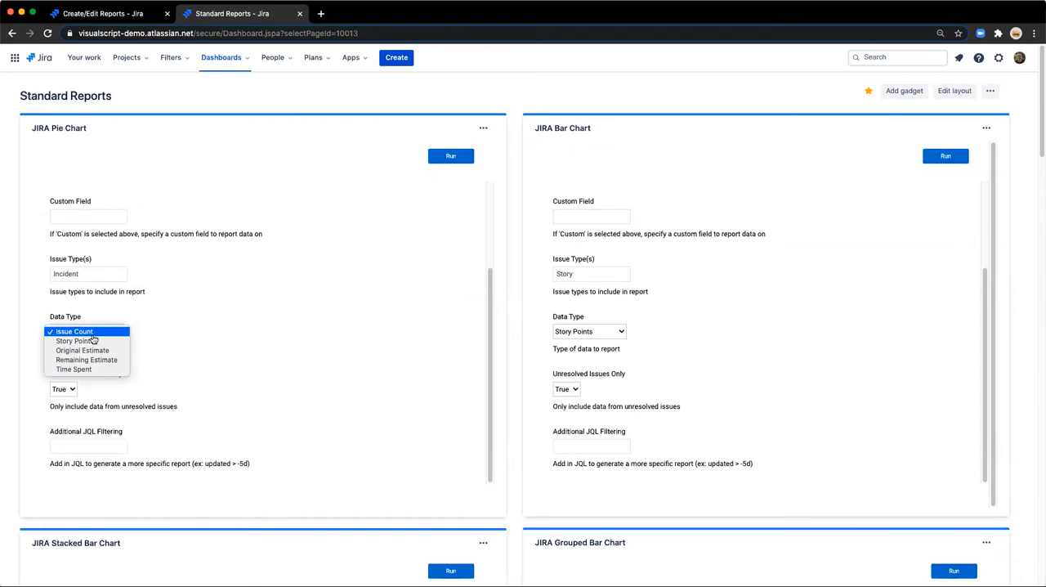
left_click(92, 332)
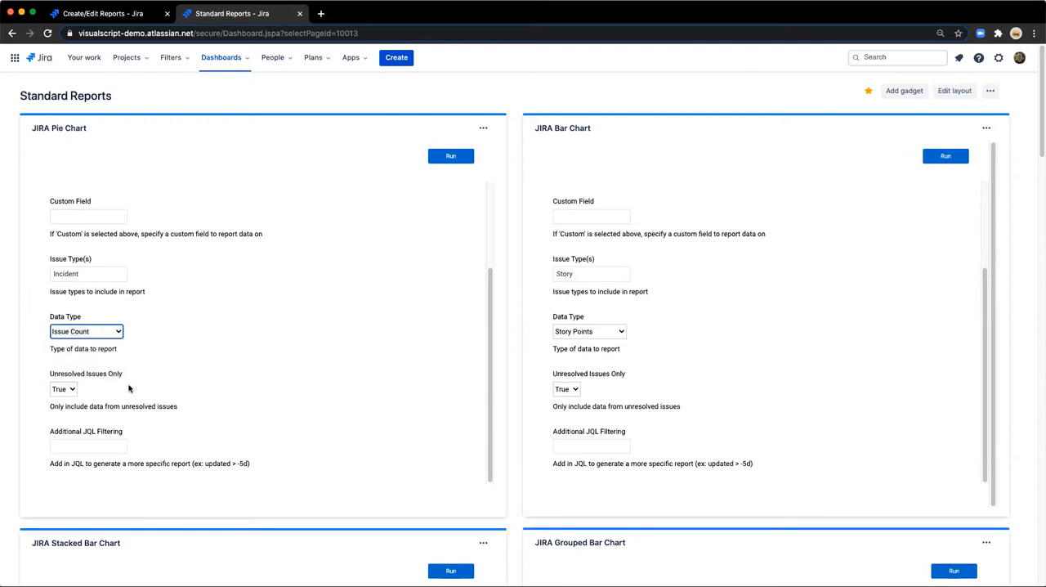
scroll(128, 389, "down", 2)
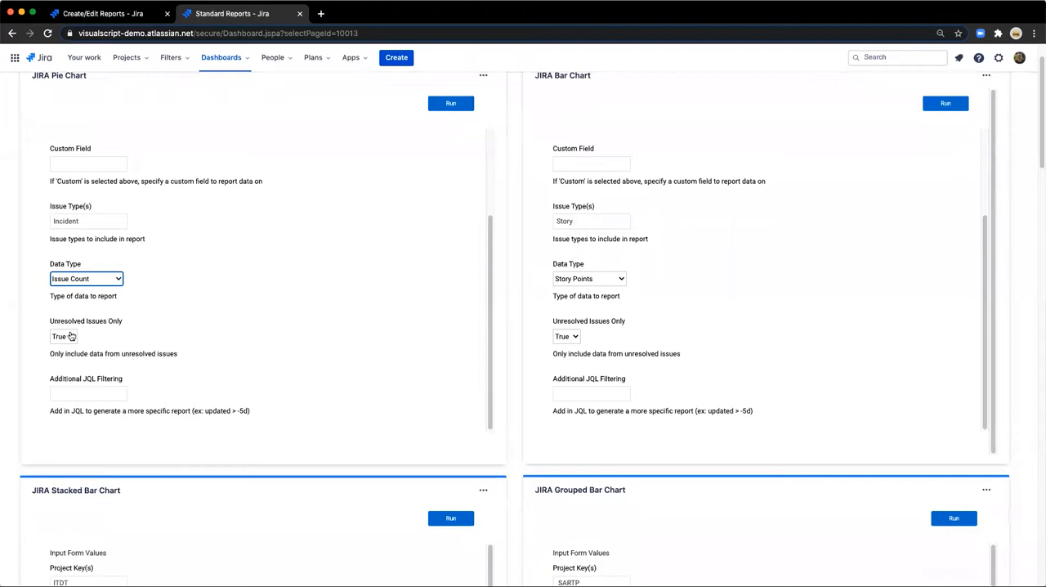
left_click(71, 336)
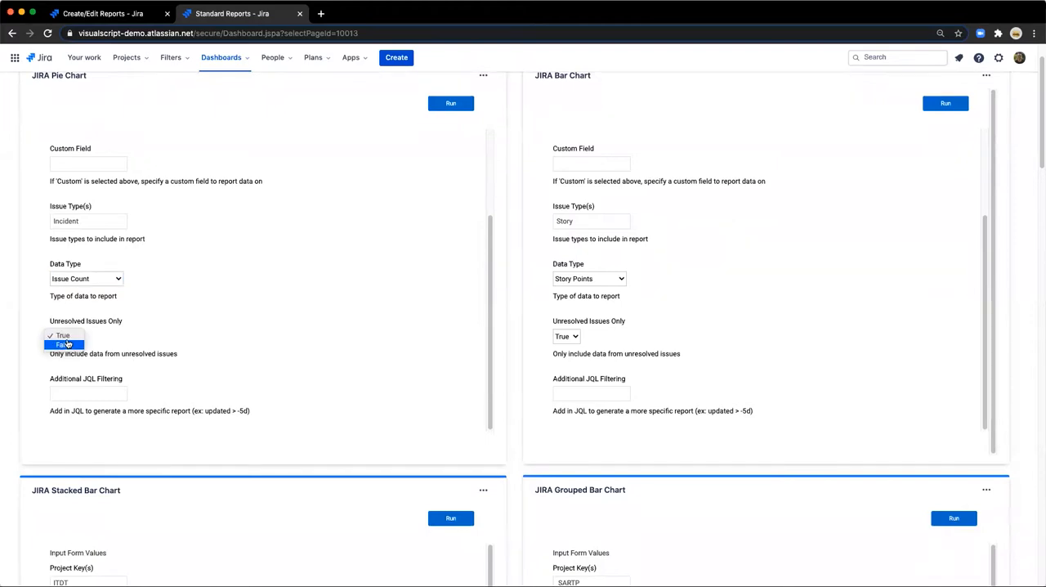
left_click(99, 336)
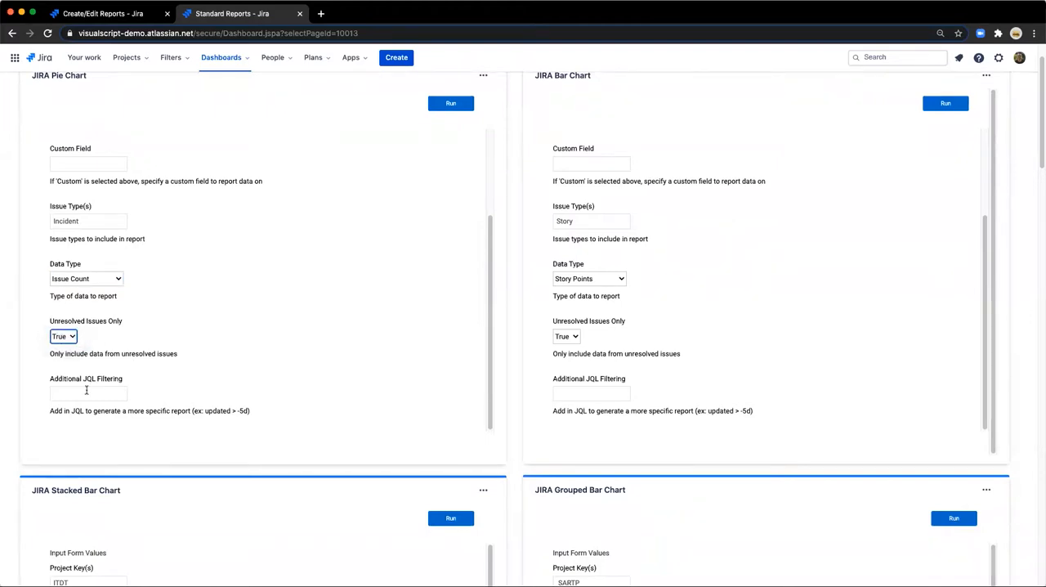
Look over the JIRA Pie Chart gadget's whole input form again and go to its Additional JQL Filtering field.
scroll(86, 384, "up", 3)
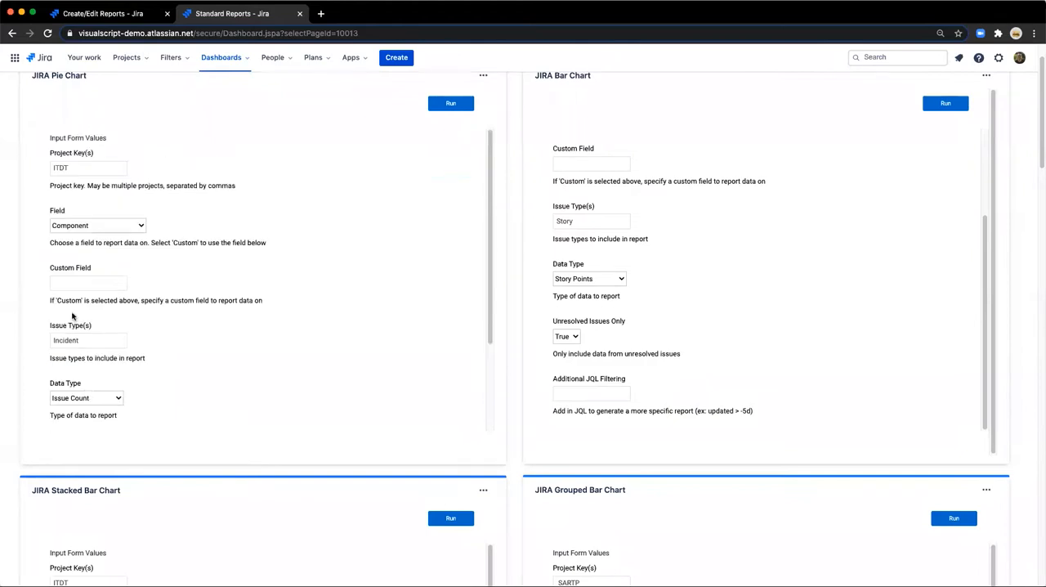
scroll(73, 313, "down", 1)
scroll(73, 313, "up", 1)
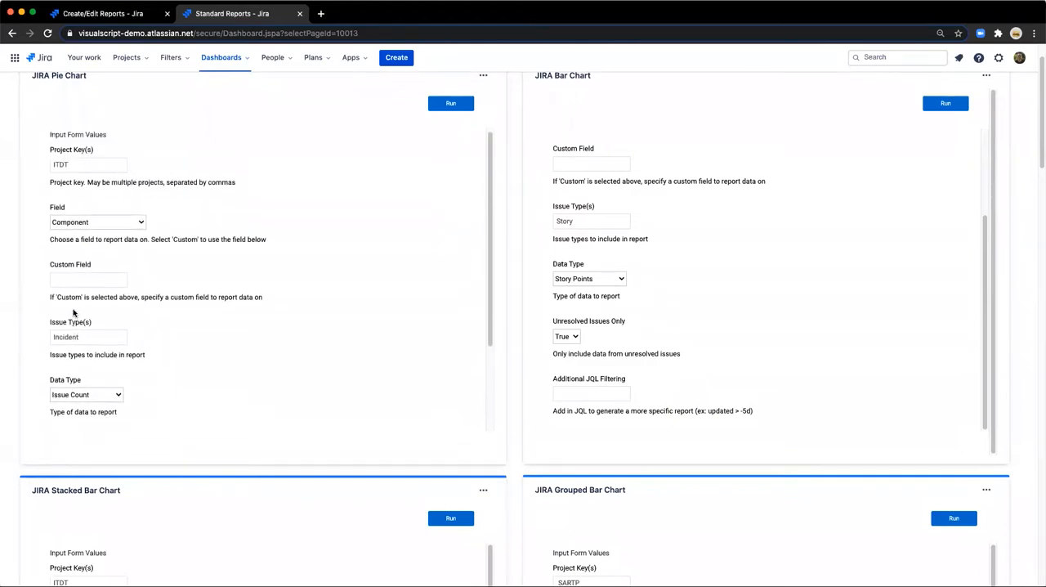
scroll(72, 312, "down", 2)
scroll(73, 313, "down", 2)
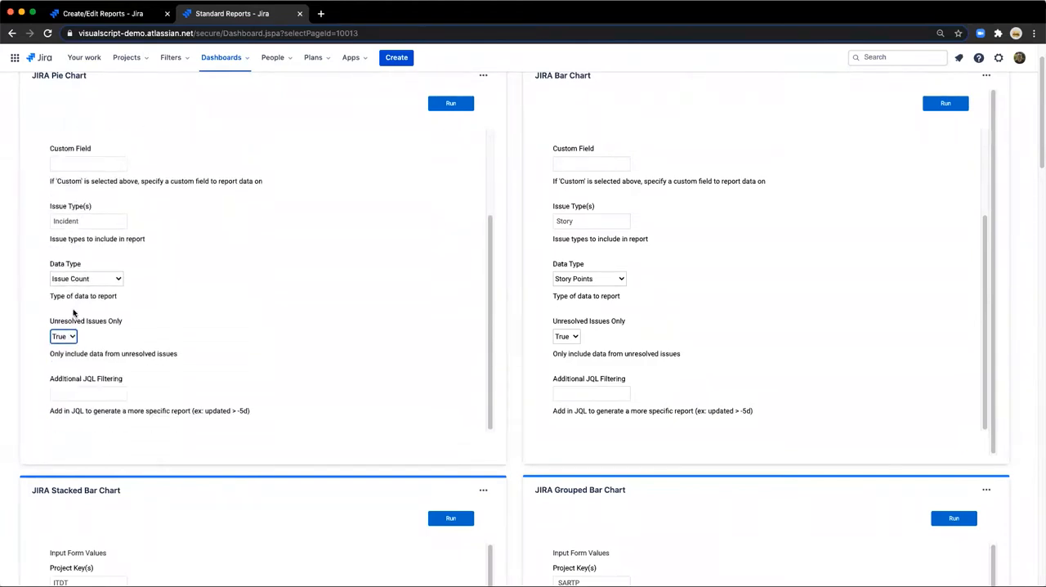
left_click(93, 389)
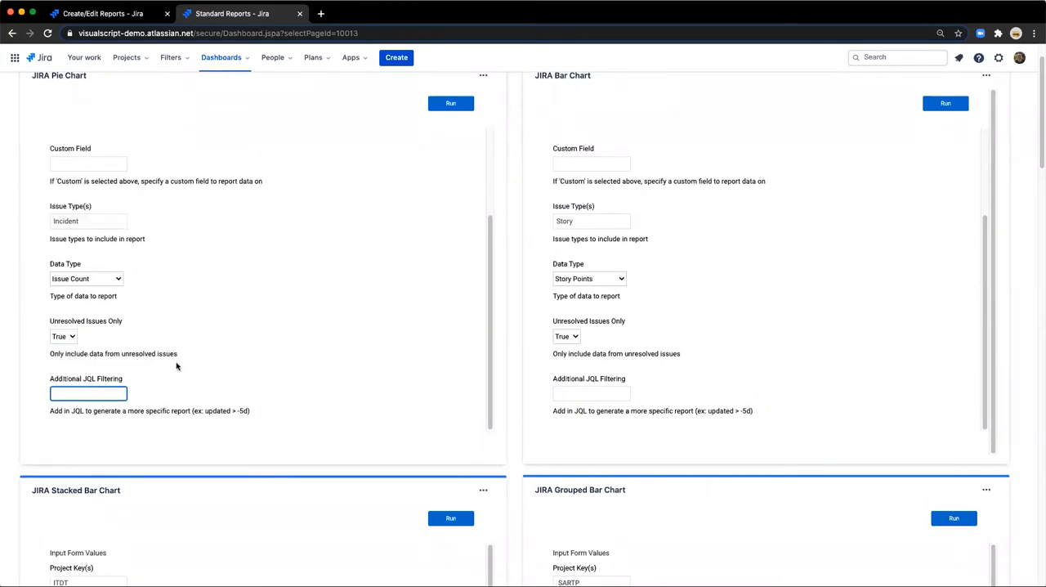
Run the JIRA Pie Chart report for project ITDT with the Component field and Issue Count data type.
scroll(199, 320, "up", 3)
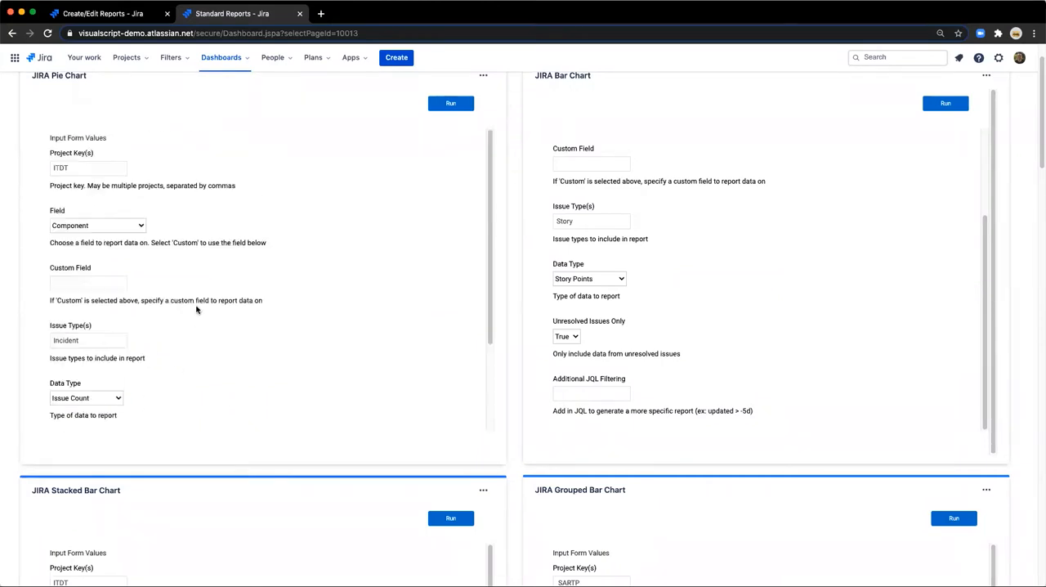
left_click(450, 103)
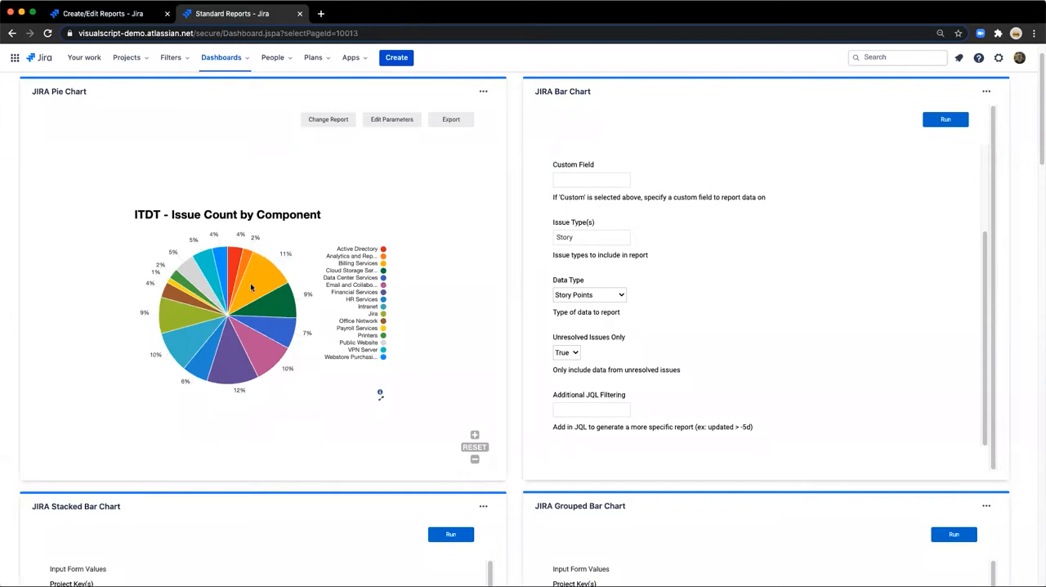
mouse_move(251, 284)
View the issue counts per component behind the pie chart as a table and return to the chart.
left_click(380, 400)
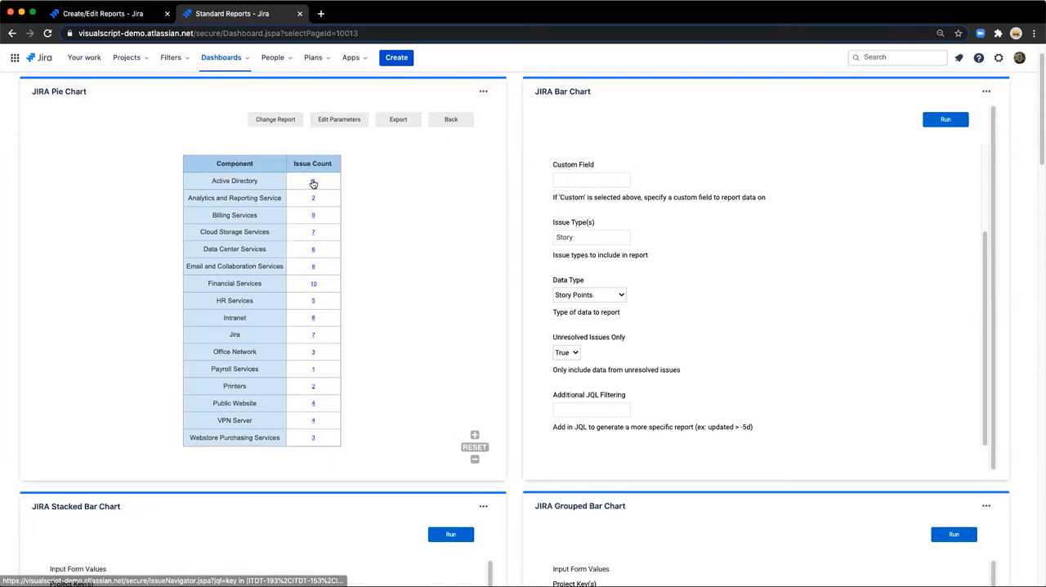
left_click(447, 120)
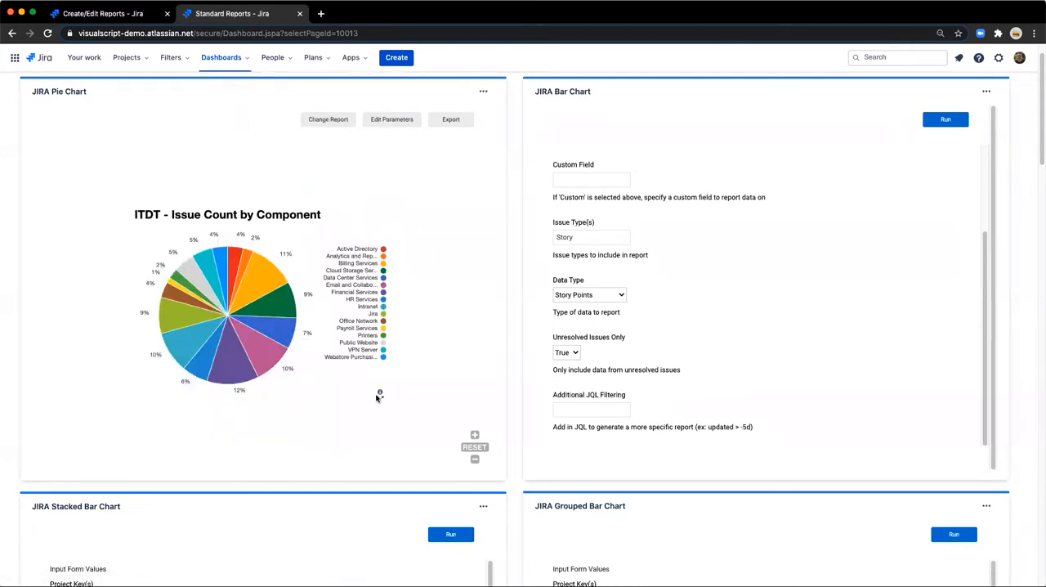
left_click(381, 396)
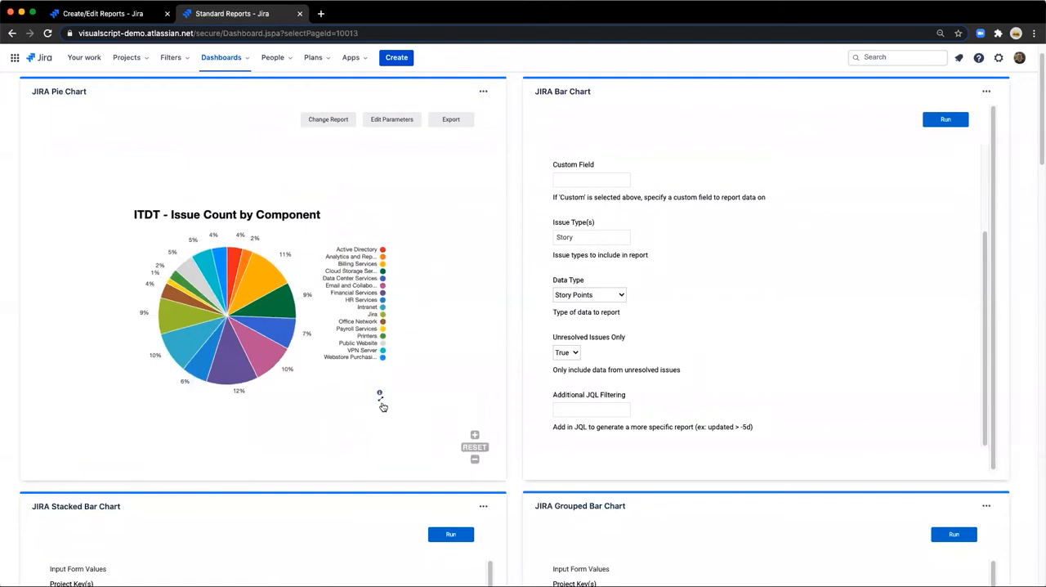
left_click(380, 402)
left_click(450, 120)
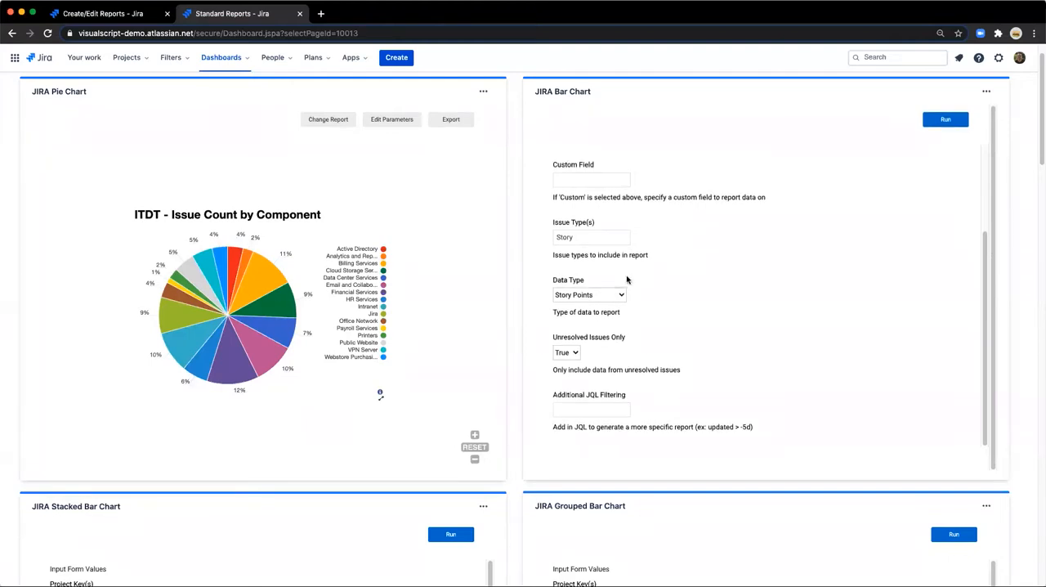
Examine the JIRA Bar Chart gadget's input form, including the Project Key(s), Field and Data Type choices, without changing them.
scroll(946, 338, "up", 1)
left_click_drag(988, 297, 995, 169)
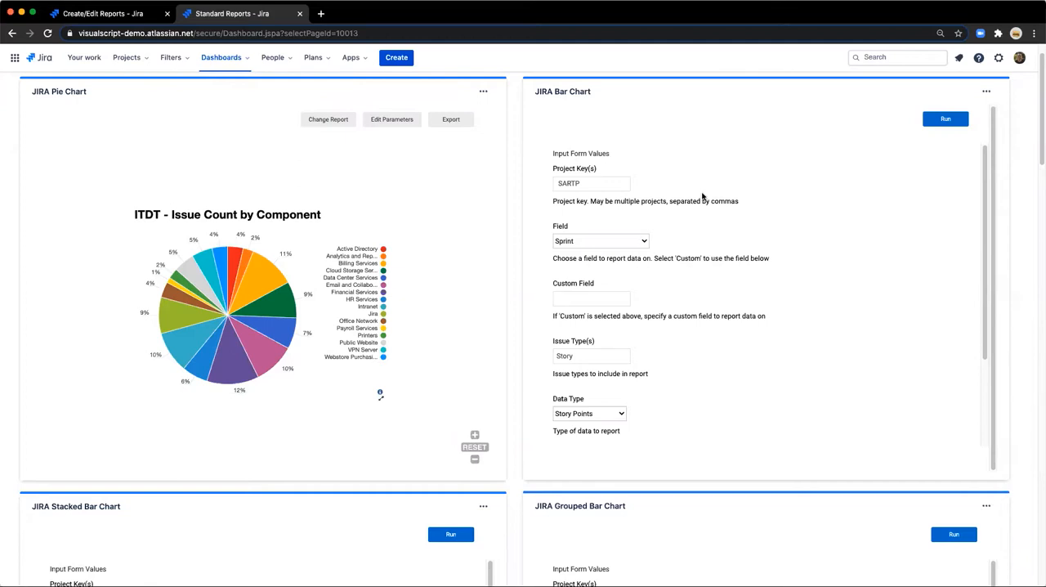
double_click(615, 184)
left_click(595, 242)
left_click(598, 243)
scroll(580, 302, "down", 5)
left_click(572, 296)
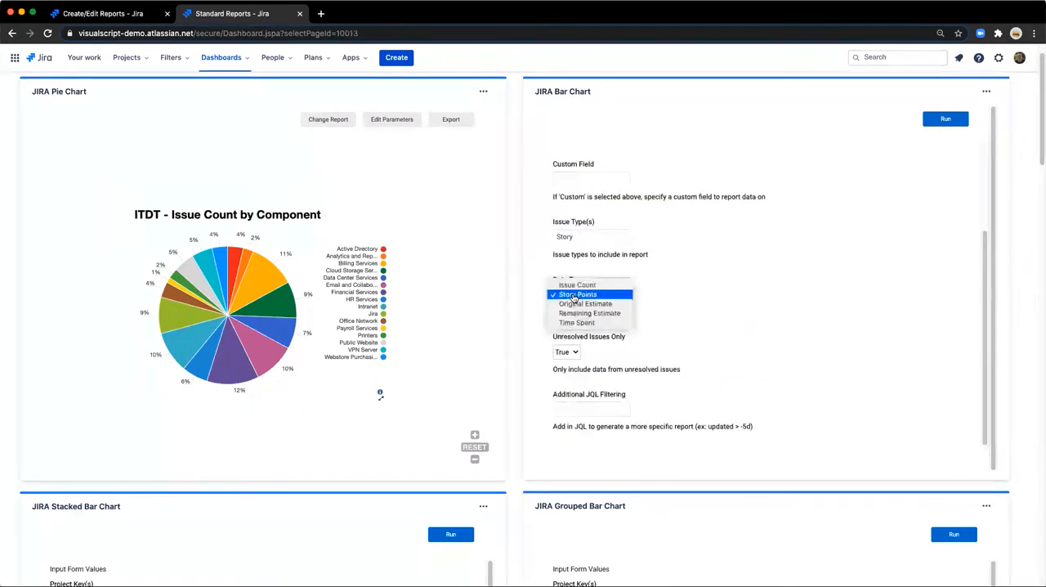
left_click(576, 296)
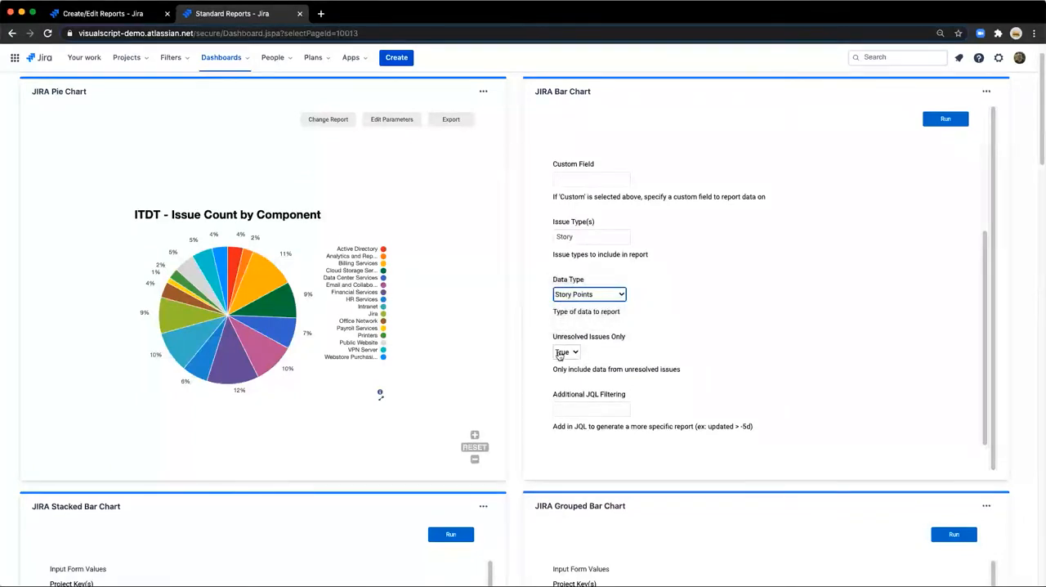
Run the JIRA Bar Chart report for story points by sprint, view its data table, and return to the chart.
left_click(945, 119)
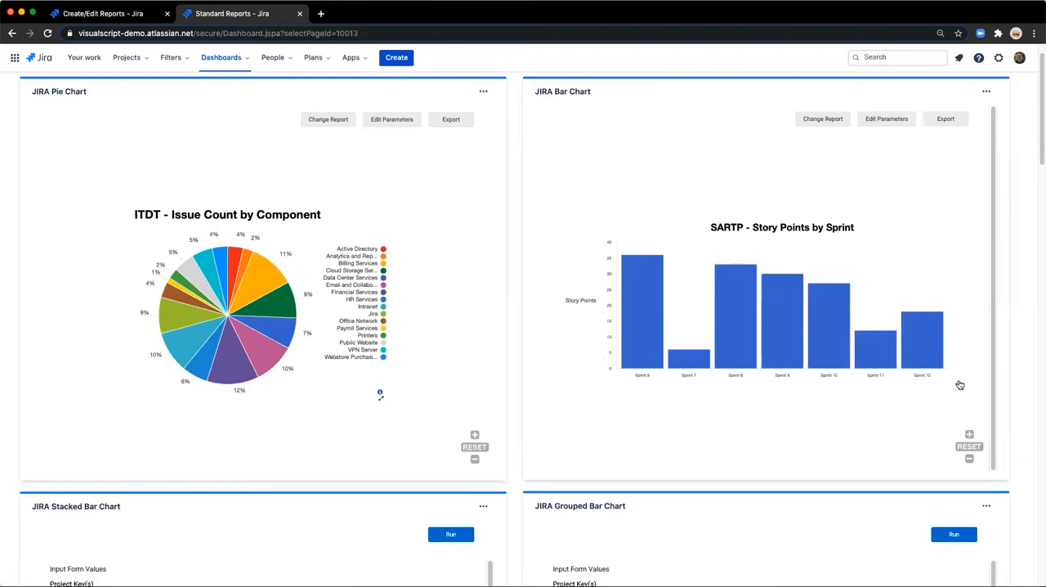
left_click(957, 383)
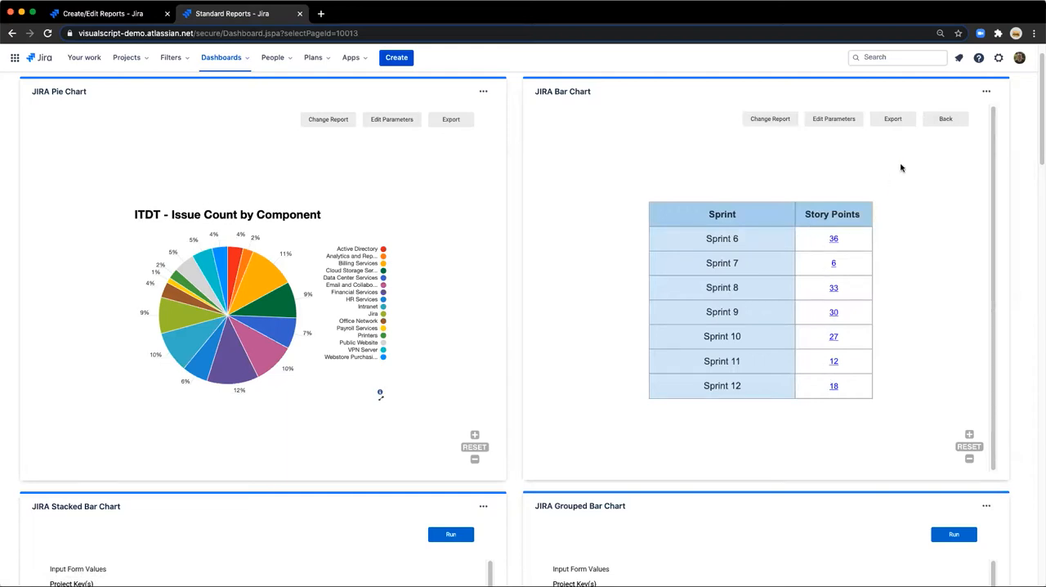
left_click(929, 126)
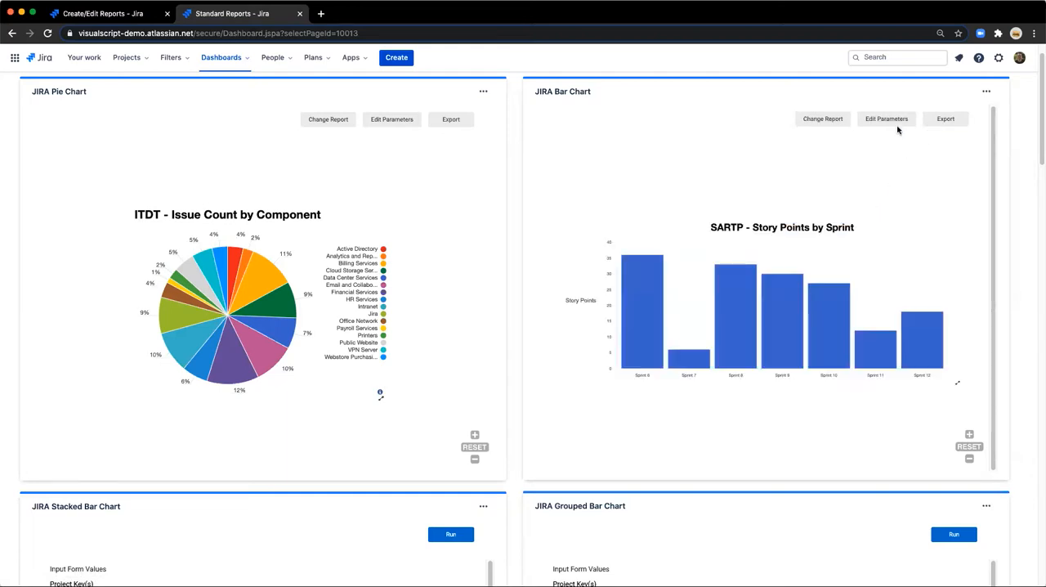
Change the JIRA Bar Chart's parameters to Data Type Issue Count and Unresolved Issues Only False, and rerun the report.
left_click(893, 120)
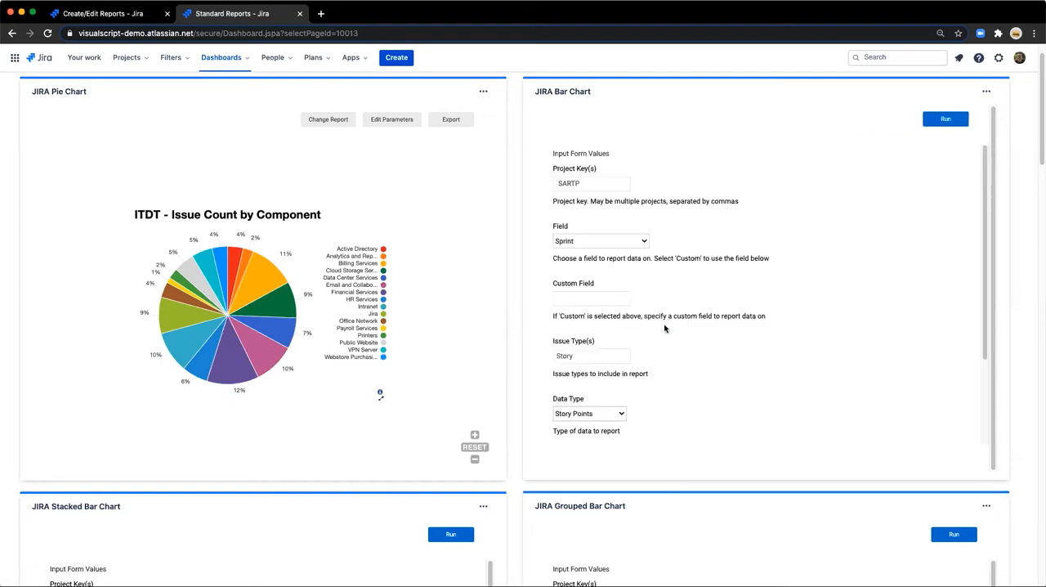
scroll(664, 329, "down", 3)
left_click(587, 294)
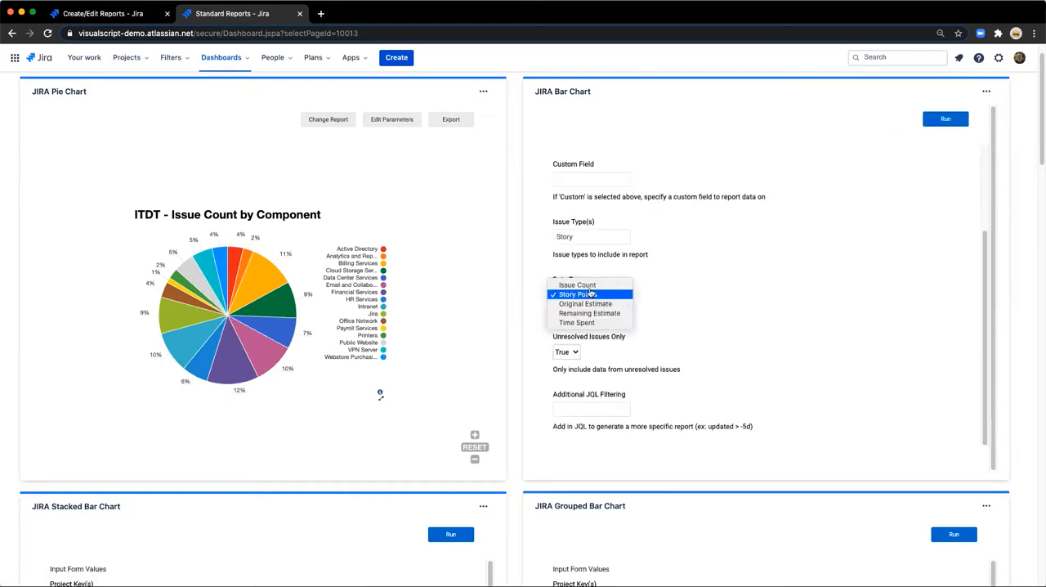
left_click(578, 303)
left_click(572, 352)
left_click(567, 360)
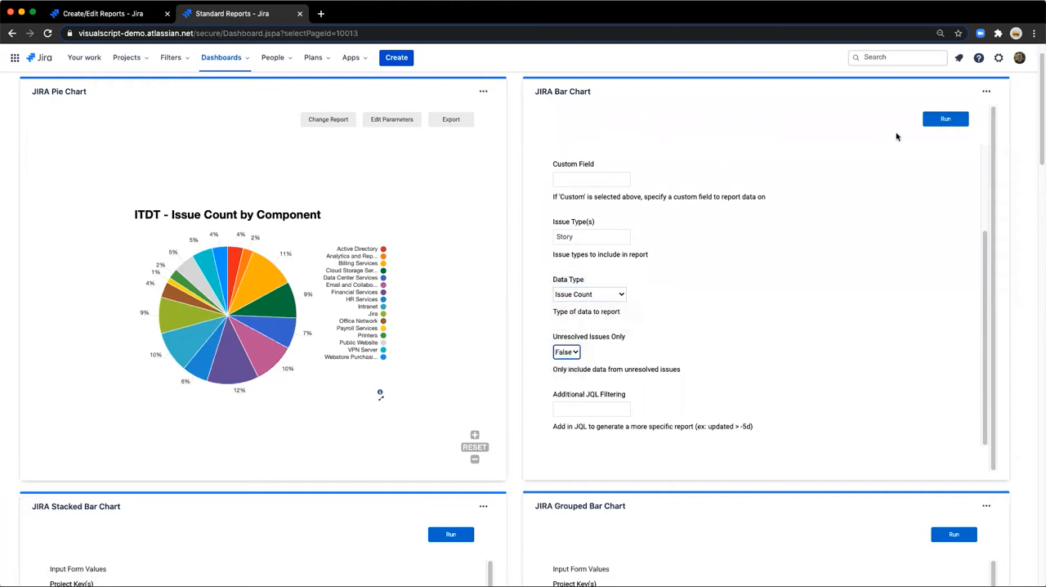
left_click(939, 119)
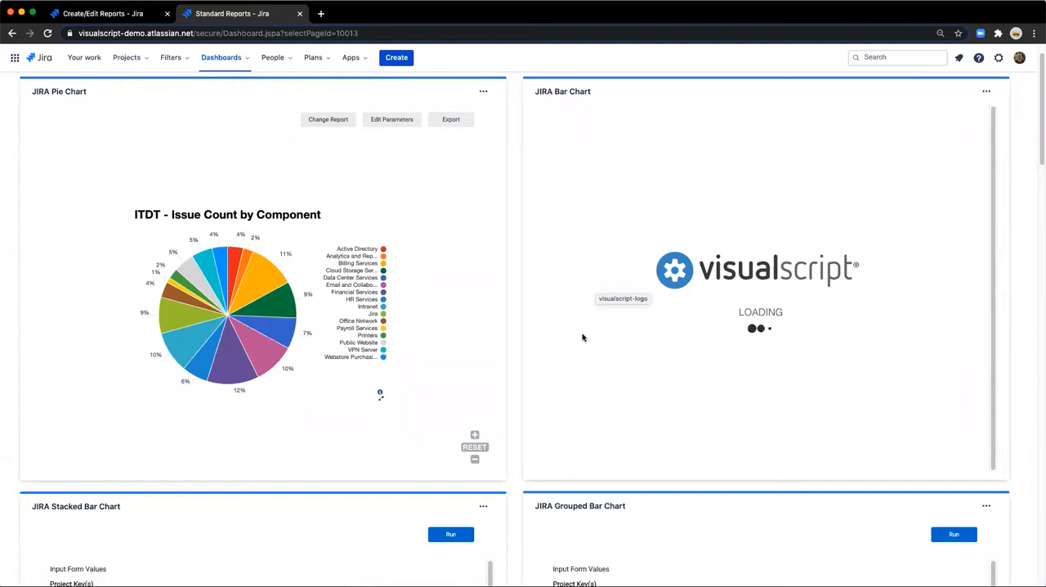
Inspect the issue count by sprint chart up close, view its data table, and return to the chart.
scroll(600, 362, "up", 3)
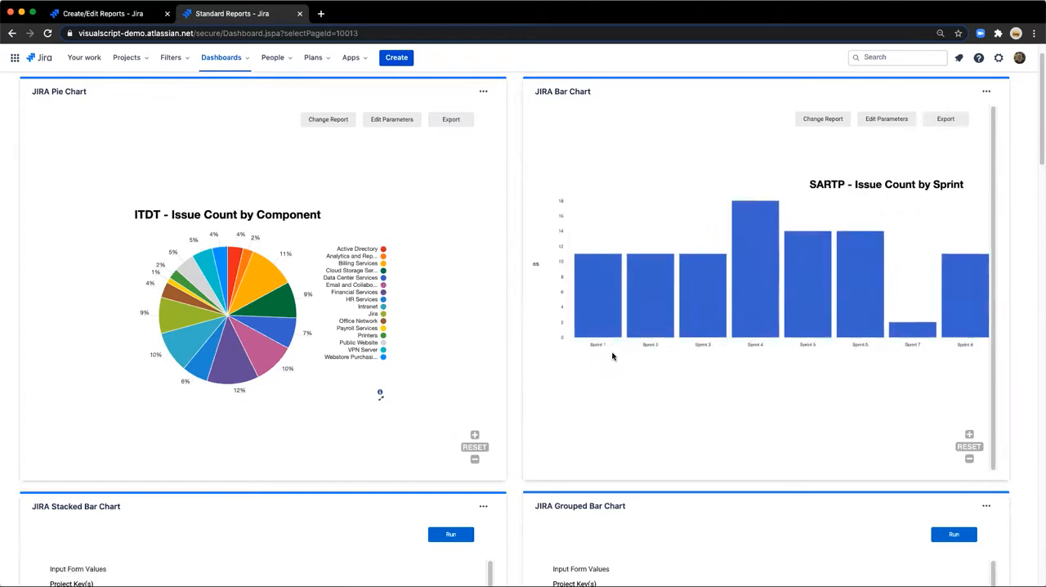
scroll(612, 356, "down", 2)
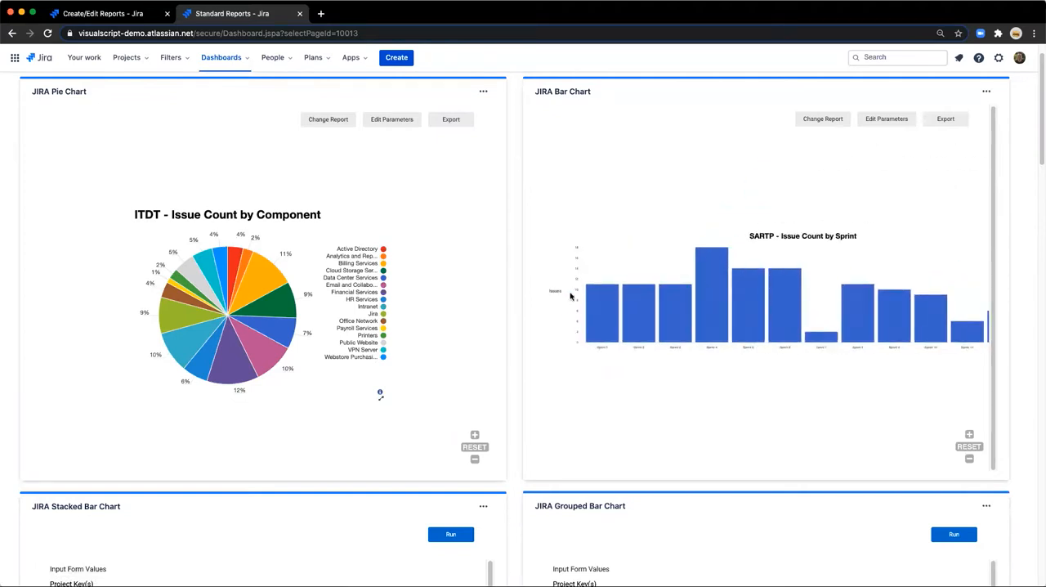
scroll(858, 382, "down", 2)
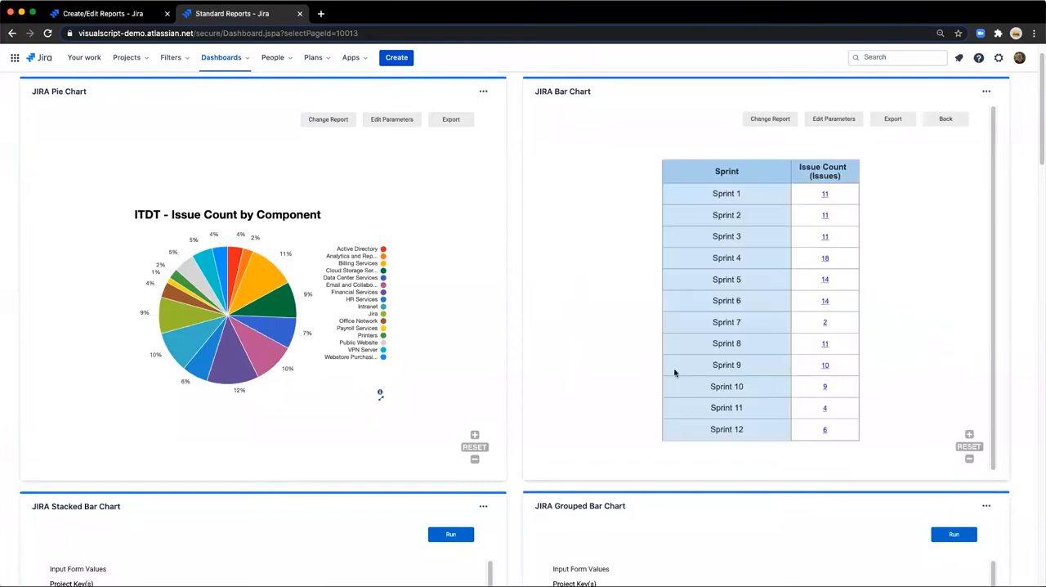
left_click(938, 117)
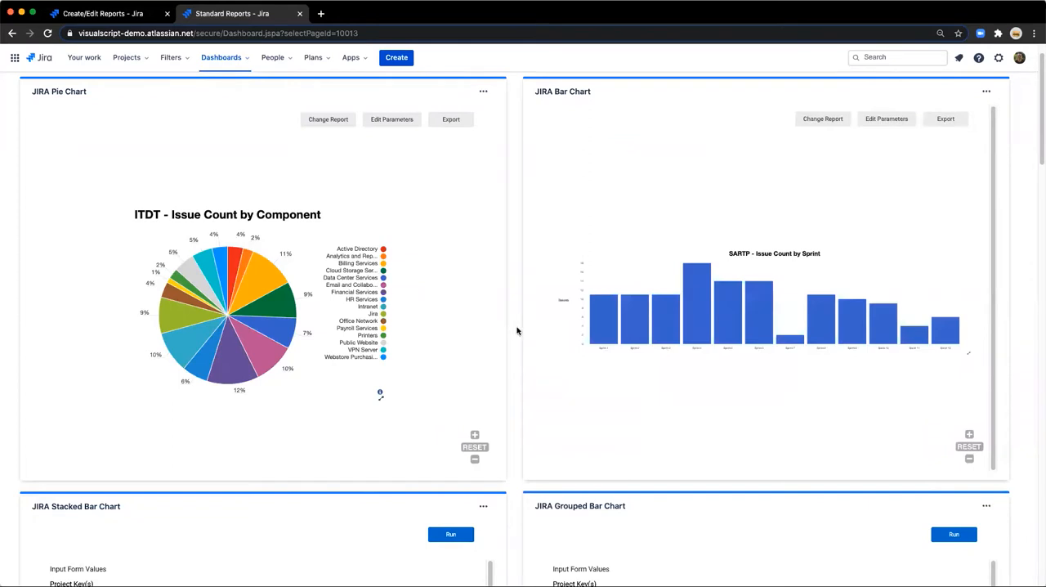
Examine the JIRA Stacked Bar Chart gadget's input form, from Field and Grouping Field through Additional JQL Filtering.
scroll(517, 330, "down", 5)
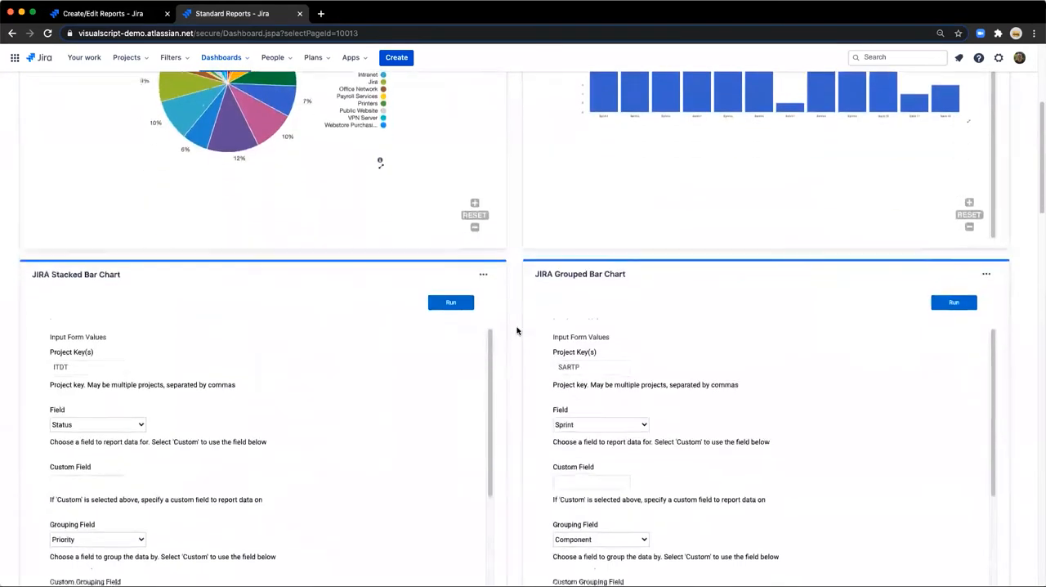
scroll(516, 330, "down", 2)
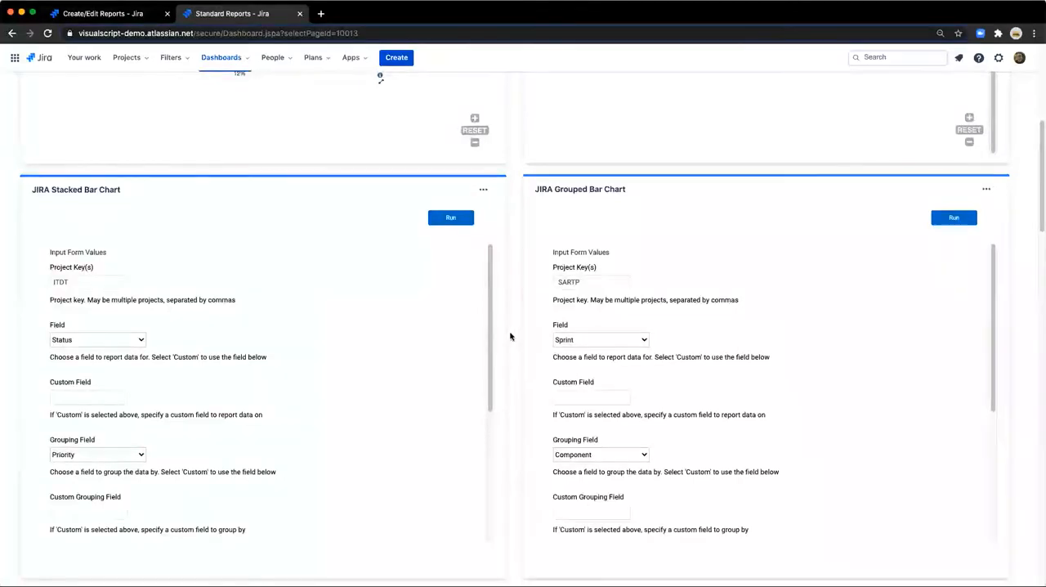
scroll(512, 342, "down", 1)
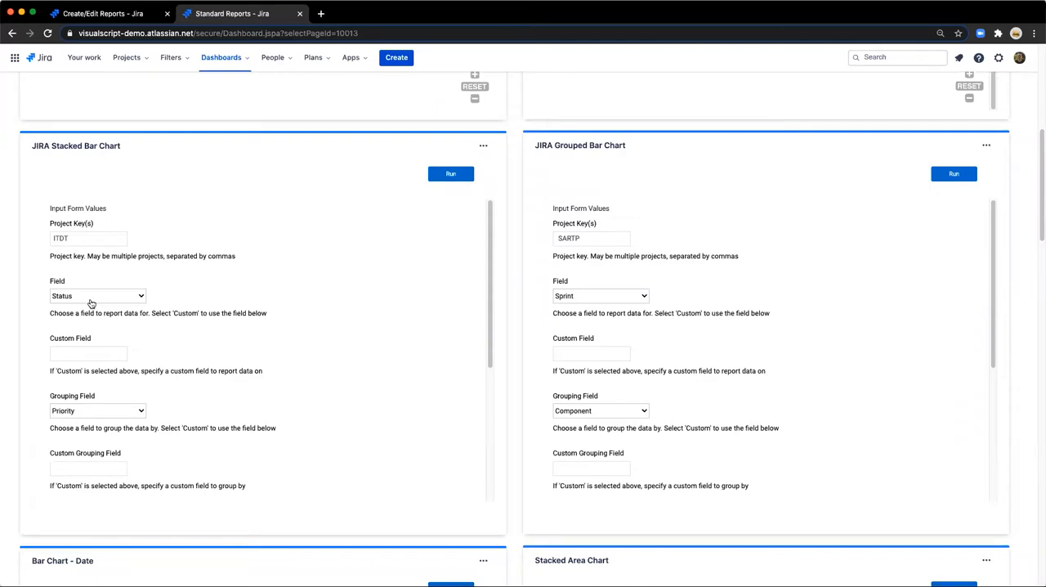
scroll(89, 307, "down", 1)
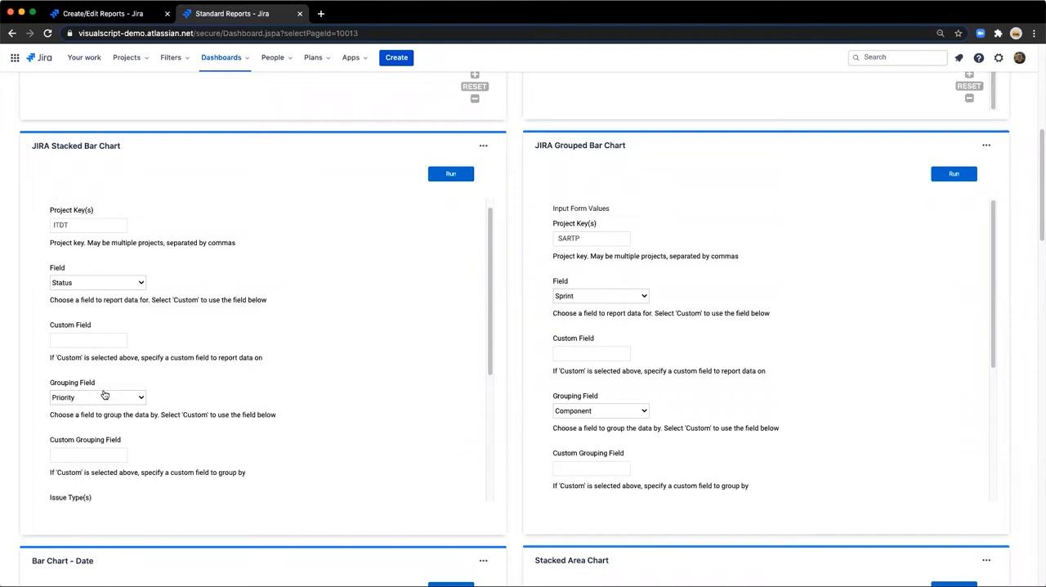
scroll(200, 404, "down", 2)
scroll(200, 404, "down", 5)
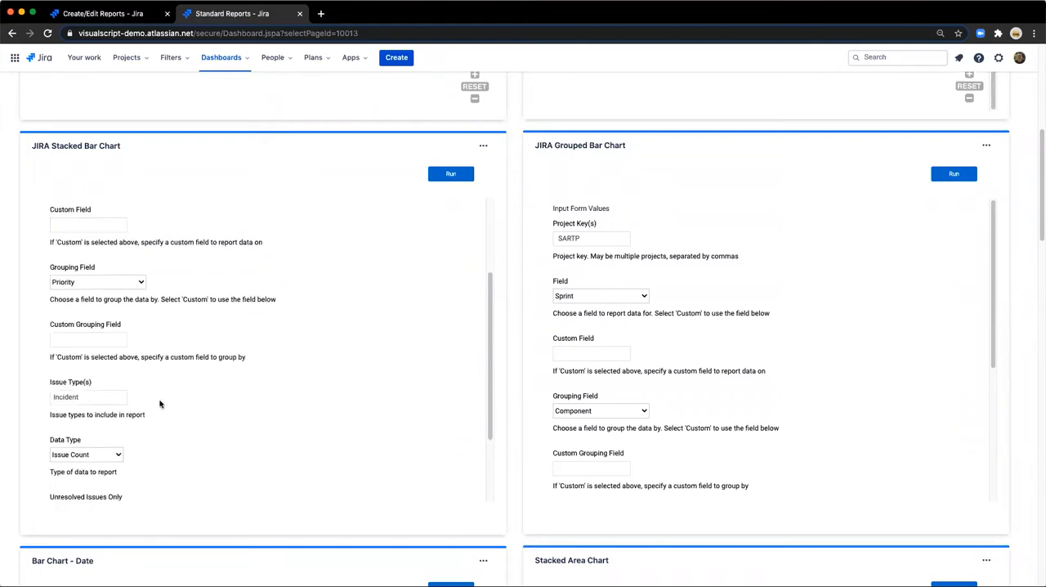
scroll(82, 397, "down", 3)
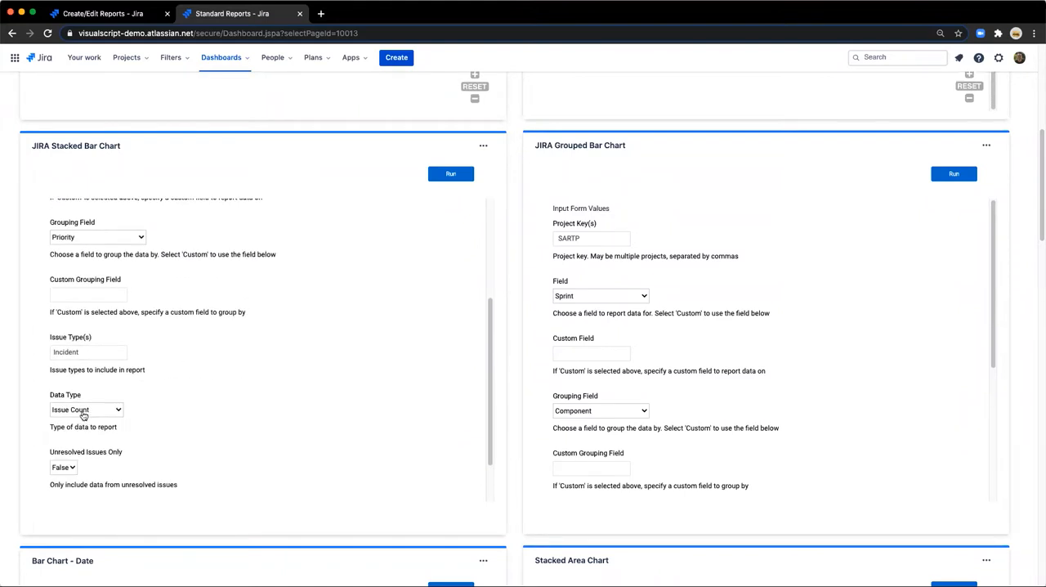
scroll(151, 450, "down", 3)
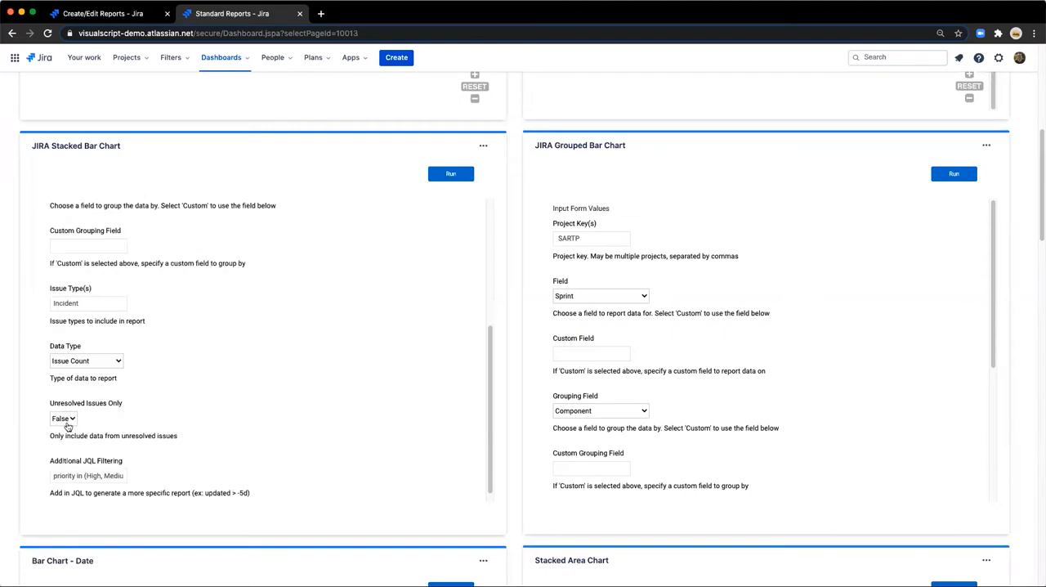
Read through the JIRA Stacked Bar Chart's Additional JQL Filtering expression and run the report with its existing parameters.
left_click(65, 476)
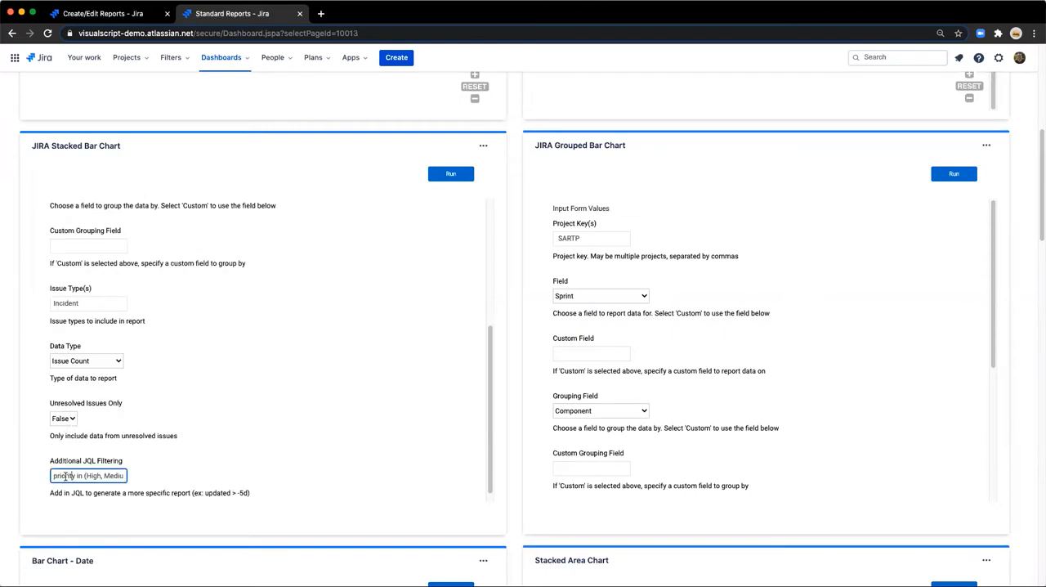
key("Down")
key("Up")
key("Down")
left_click(456, 174)
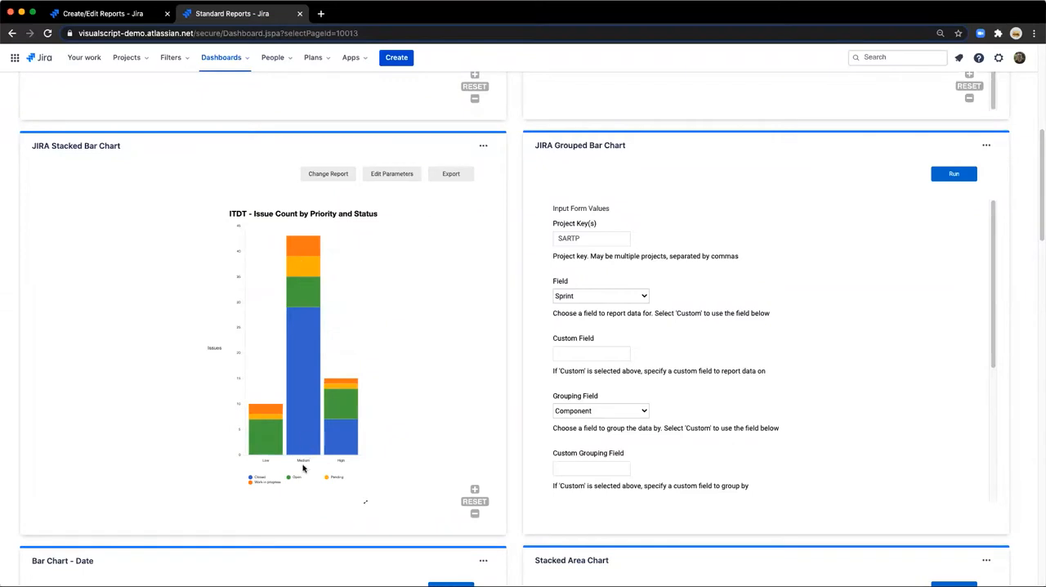
View the stacked bar chart's priority and status data as a table and return to the chart.
mouse_move(300, 423)
left_click(366, 504)
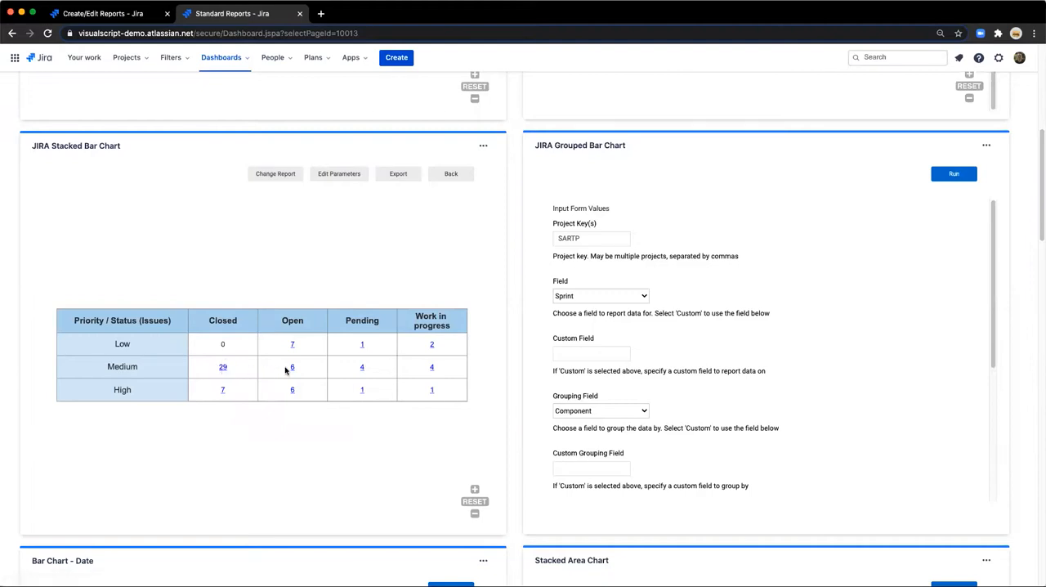
left_click(449, 178)
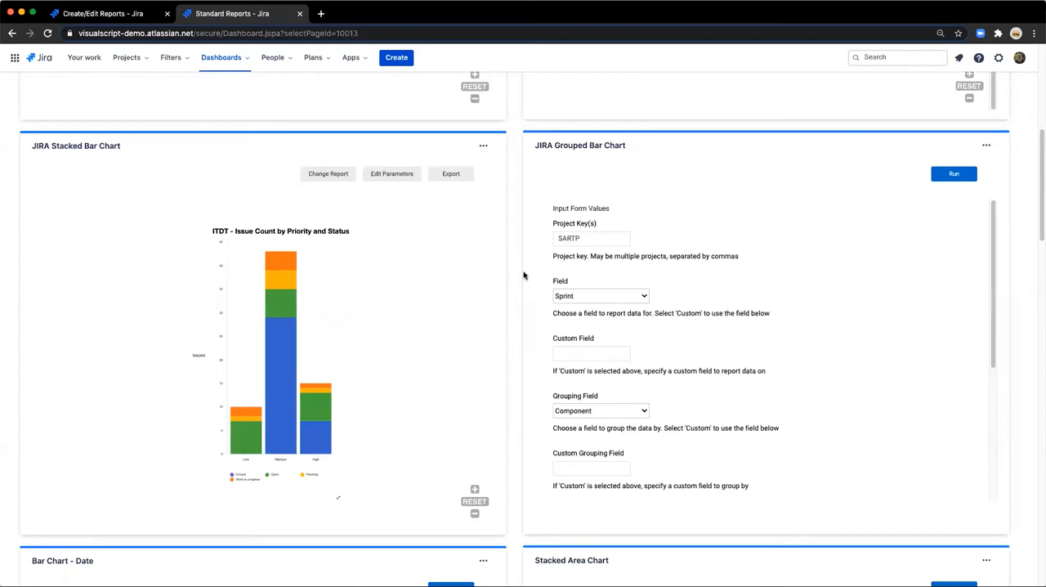
Review the JIRA Grouped Bar Chart's input form, keeping Field Sprint and Grouping Field Component, and run the report.
left_click(570, 297)
left_click(570, 297)
scroll(576, 353, "down", 2)
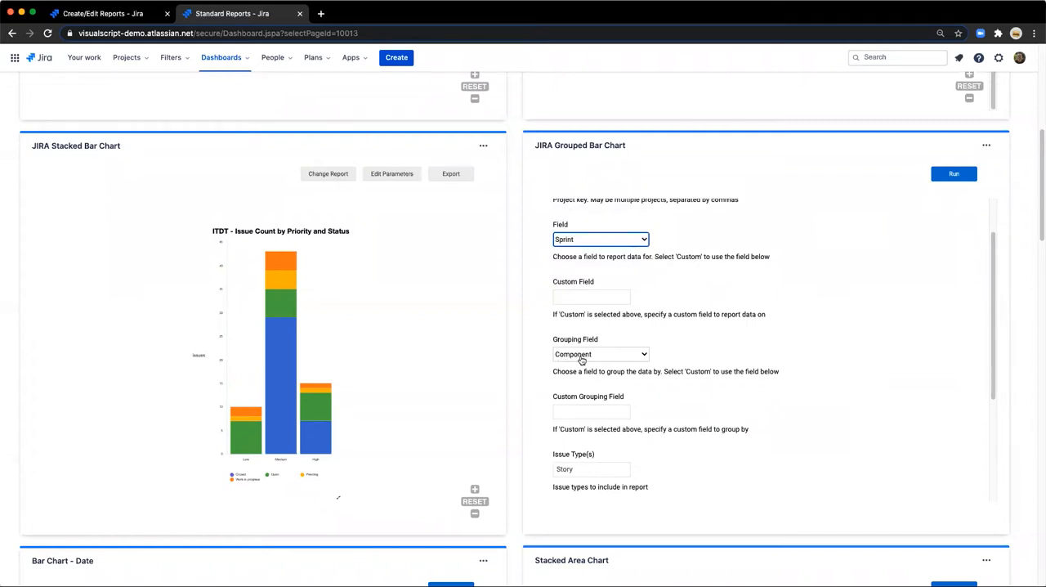
scroll(576, 372, "down", 2)
scroll(574, 394, "down", 2)
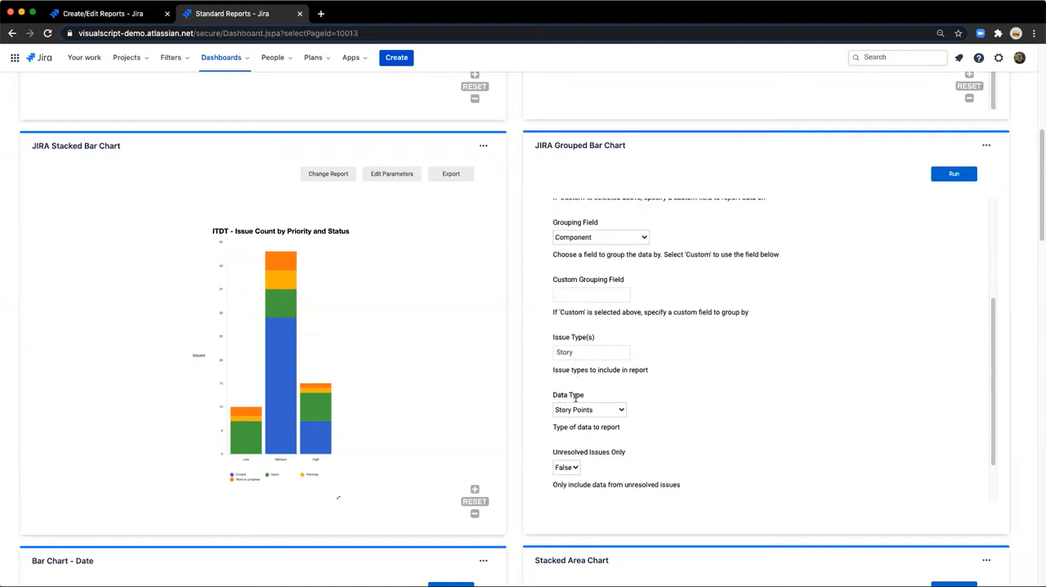
scroll(576, 404, "down", 1)
scroll(576, 406, "down", 1)
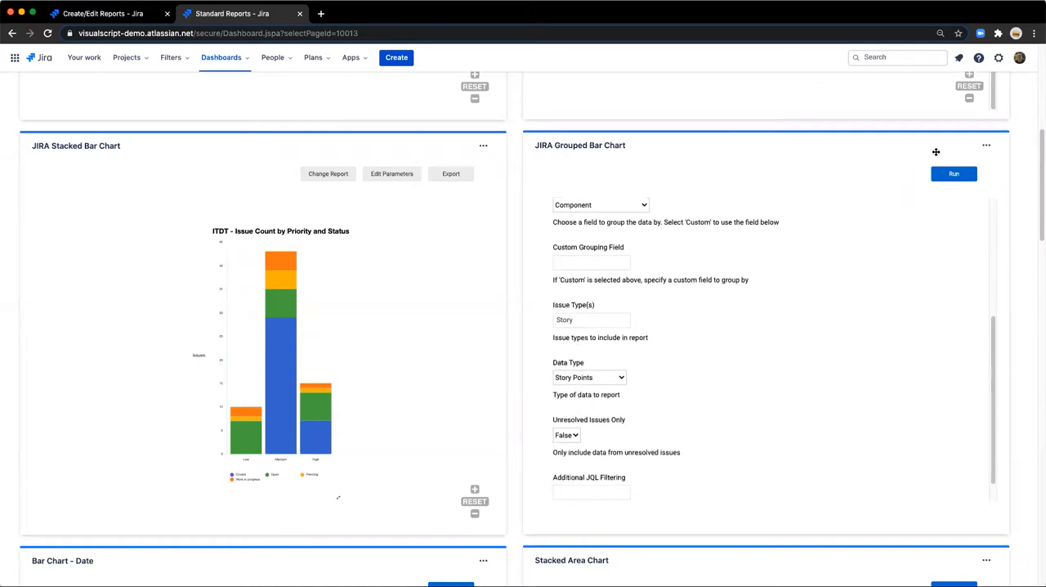
left_click(948, 175)
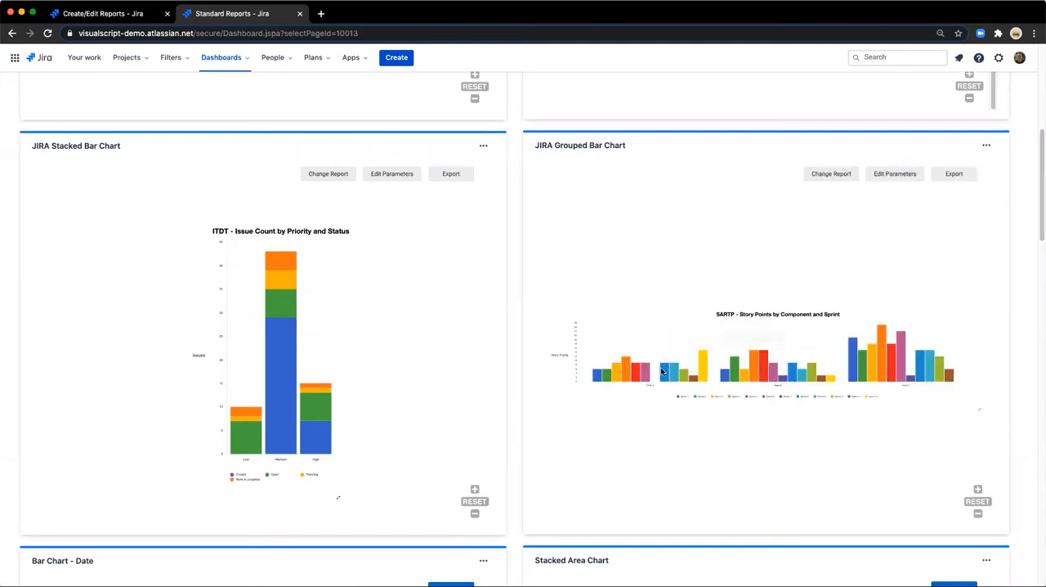
Examine the grouped bar chart of story points by component and sprint up close, across its teams, axis and sprint legend.
left_click_drag(645, 400, 675, 404)
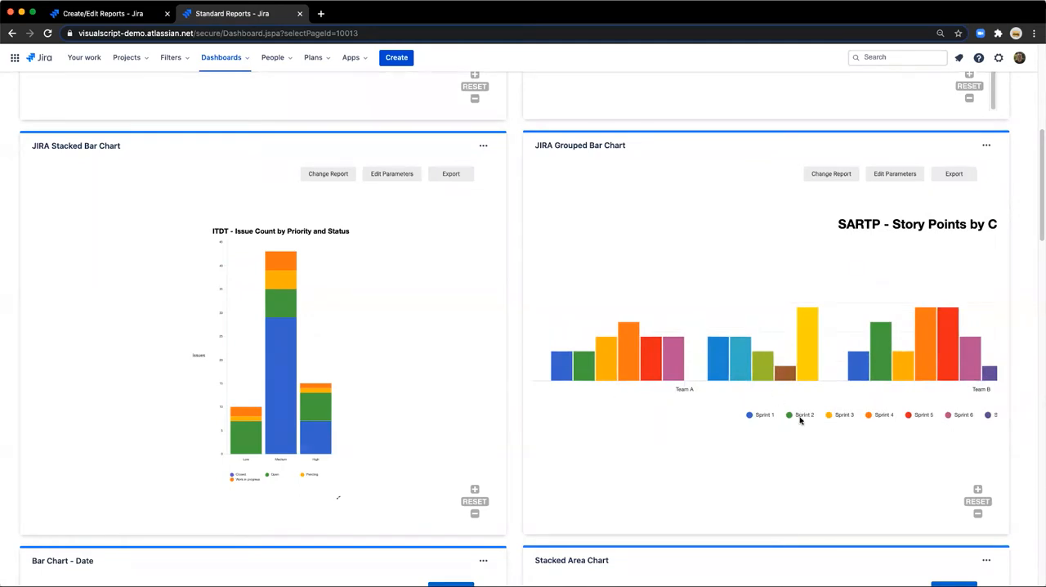
scroll(623, 370, "down", 2)
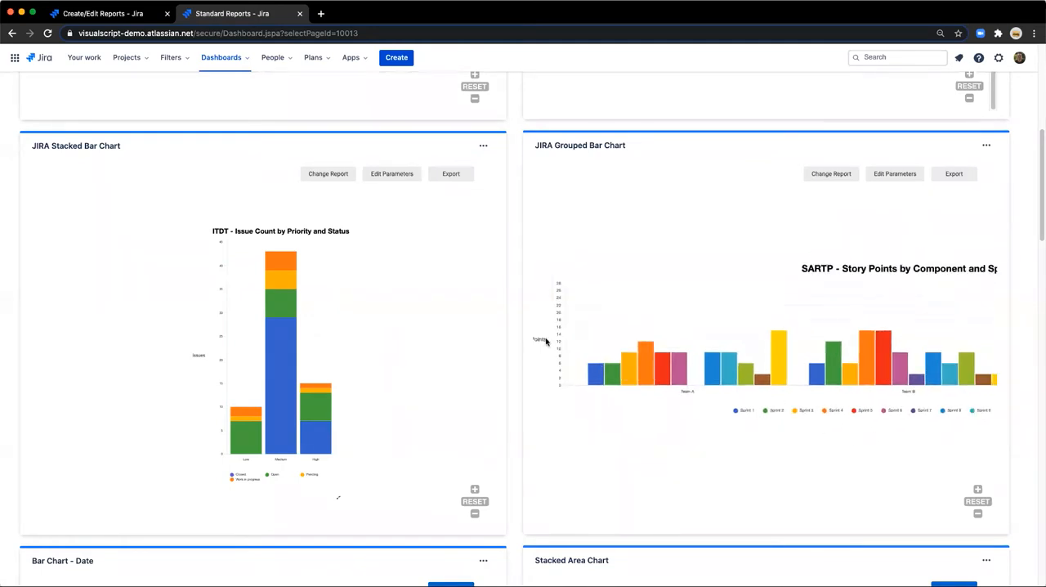
scroll(553, 347, "down", 2)
left_click_drag(936, 422, 827, 419)
scroll(887, 411, "up", 2)
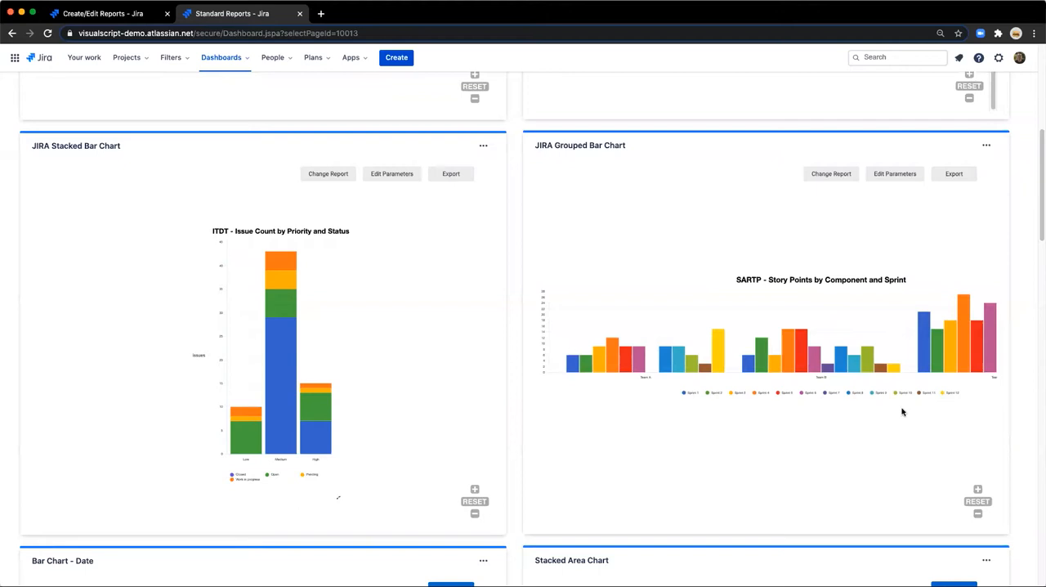
scroll(711, 397, "up", 2)
scroll(723, 330, "up", 3)
scroll(722, 328, "down", 1)
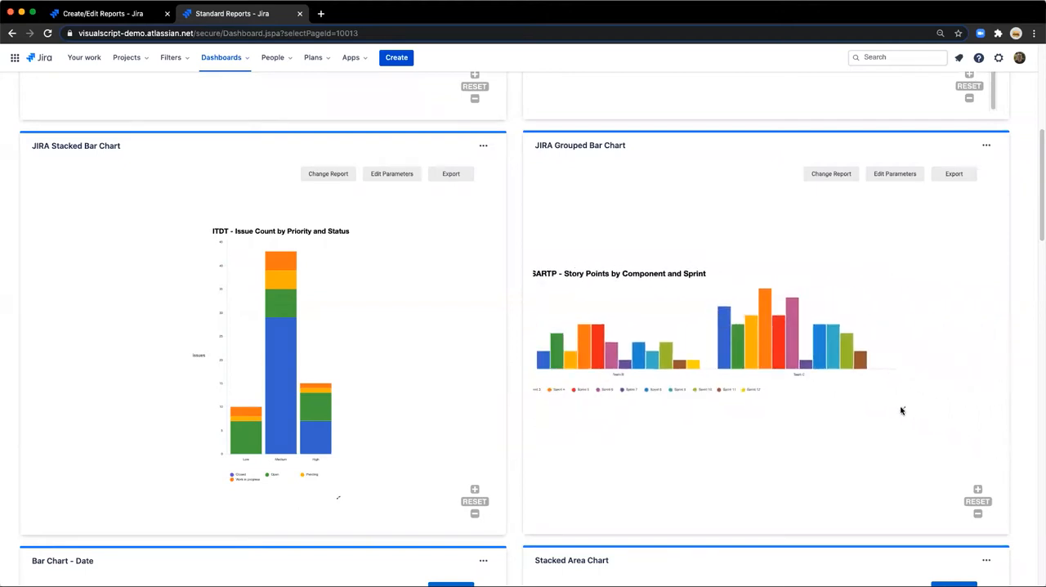
View the grouped bar chart's story points per team and sprint as a table and return to the chart.
left_click(905, 410)
scroll(627, 365, "up", 3)
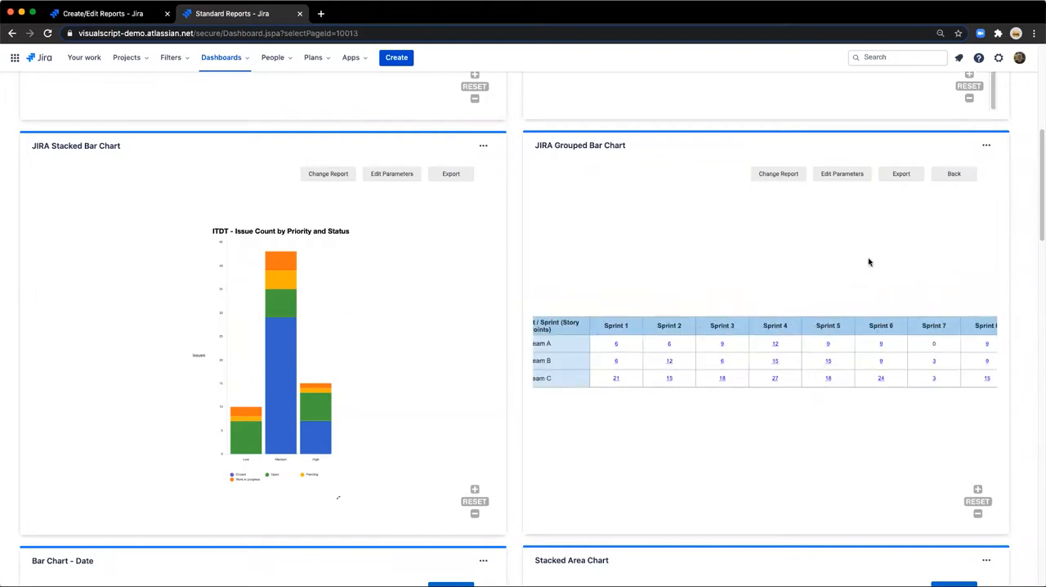
left_click(956, 183)
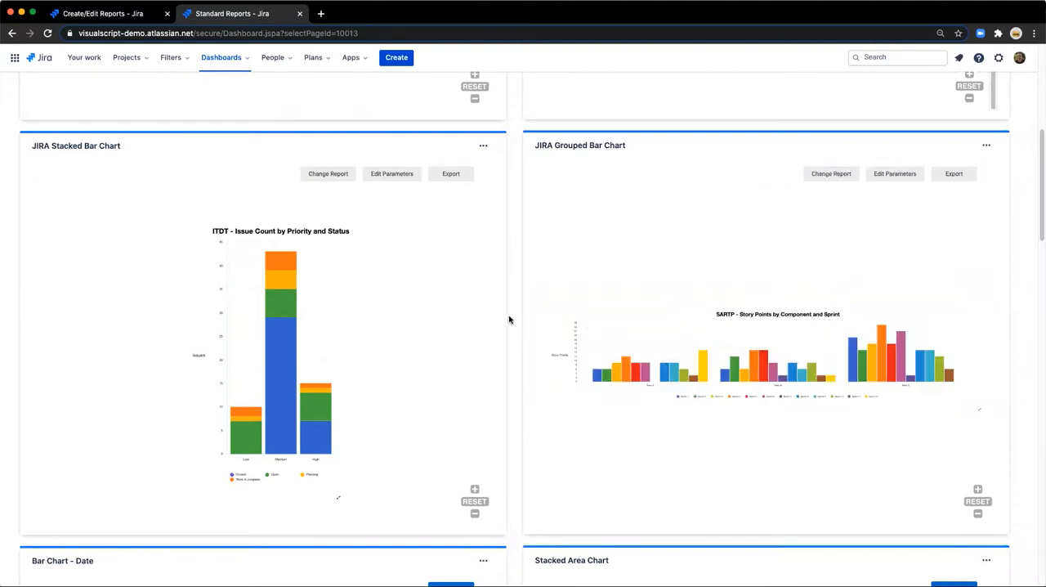
Check the Left Bar and Right Bar options of the Bar Chart - Date gadget, keeping Created and Resolution Date.
scroll(510, 319, "down", 5)
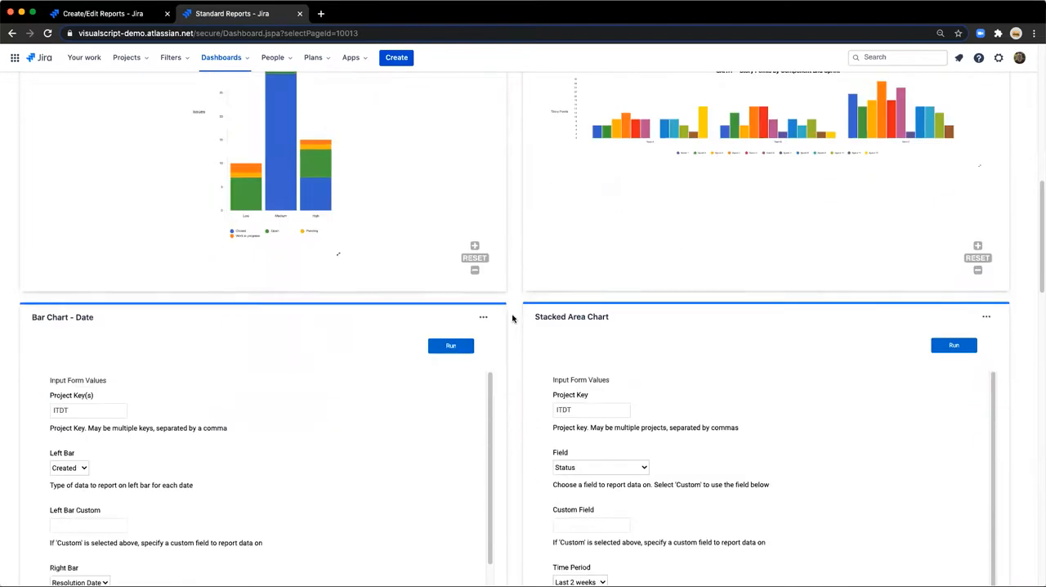
scroll(512, 319, "down", 1)
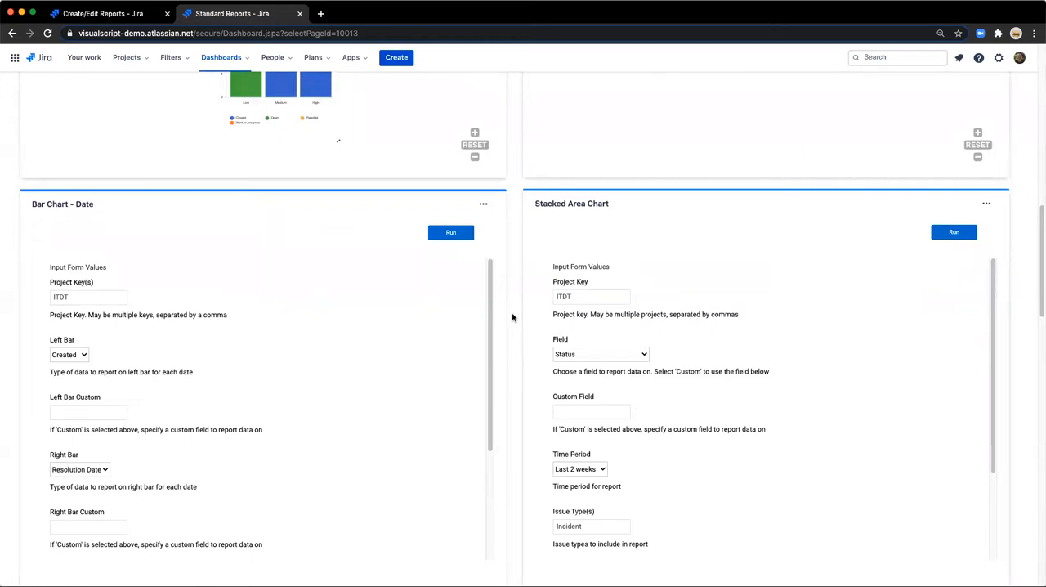
scroll(113, 303, "down", 1)
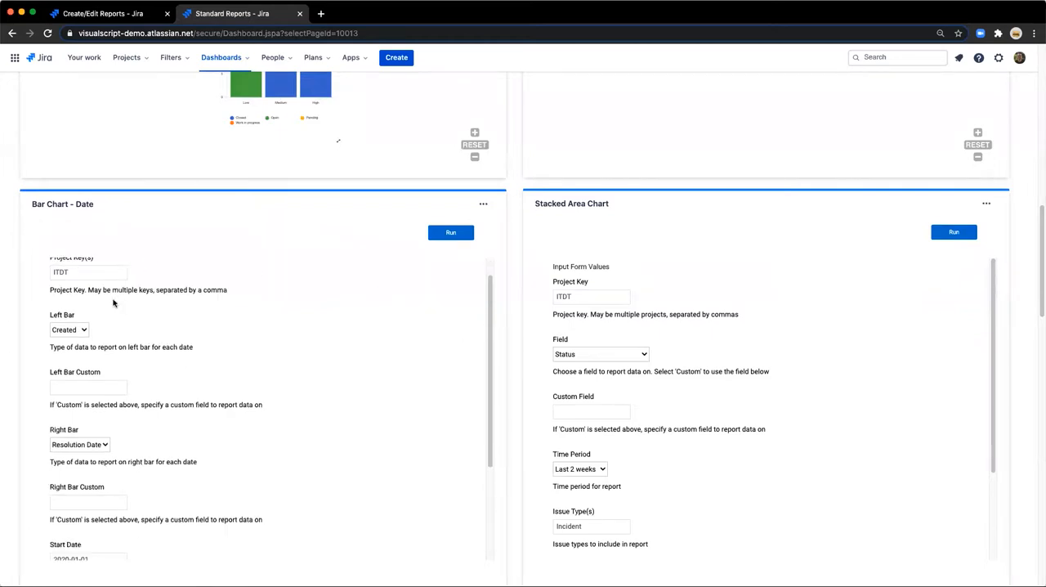
scroll(114, 303, "up", 1)
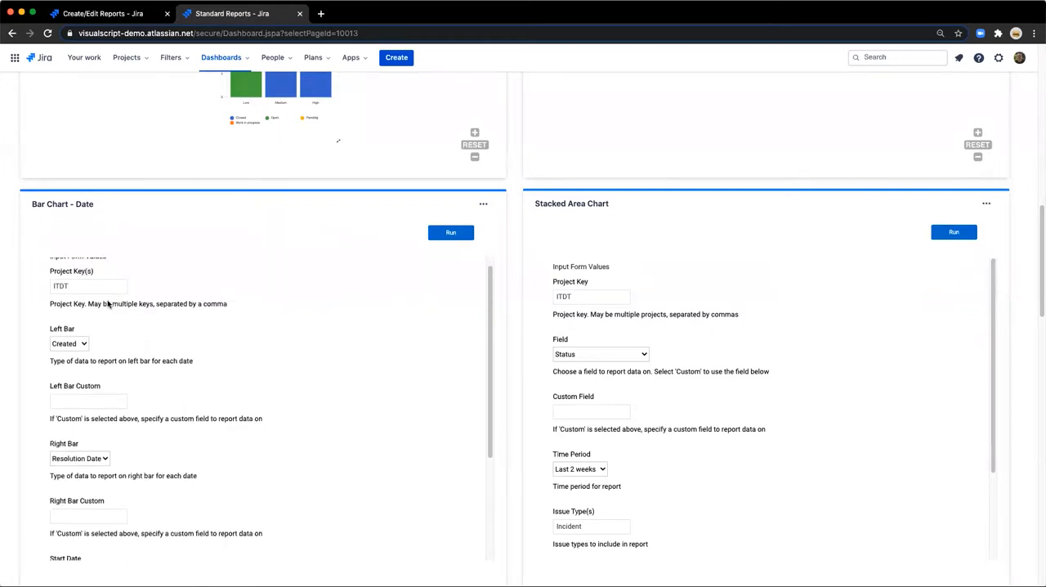
left_click(62, 346)
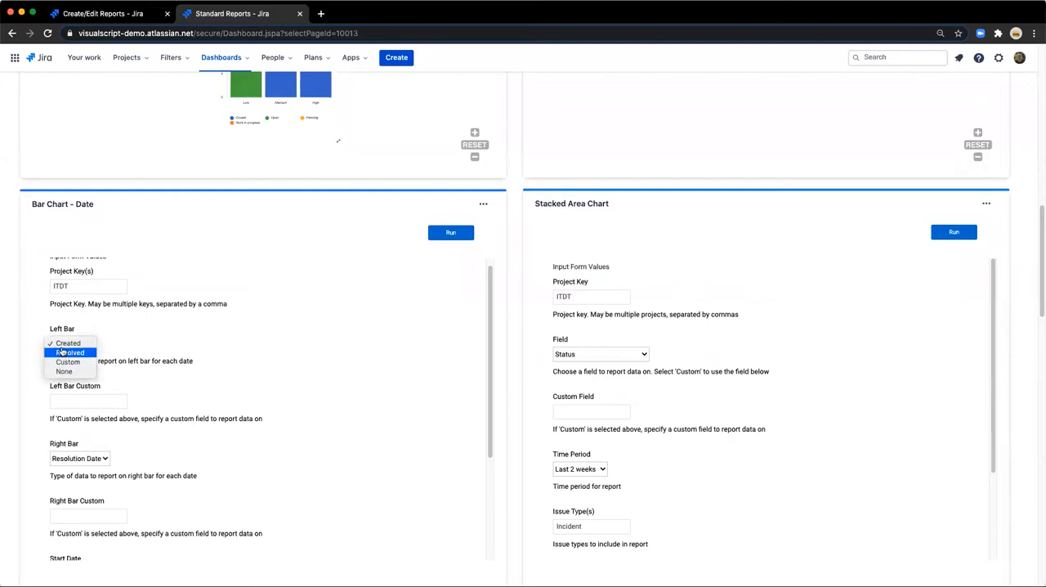
left_click(65, 343)
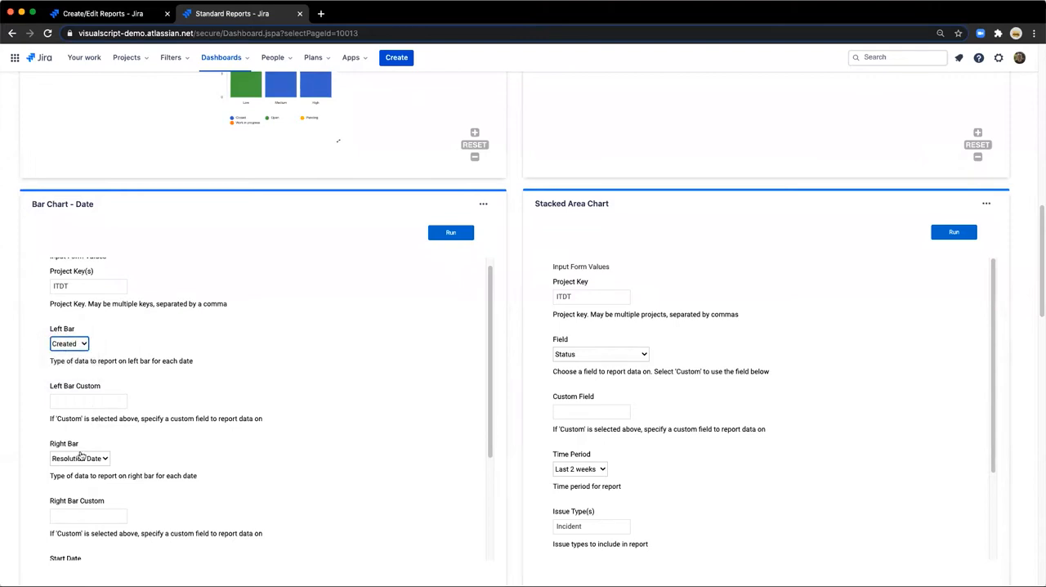
left_click(81, 458)
left_click(81, 456)
Review the Bar Chart - Date gadget's remaining parameters, keeping Time Scale Quarter (by Months), and run the report.
scroll(129, 440, "down", 2)
scroll(129, 440, "down", 1)
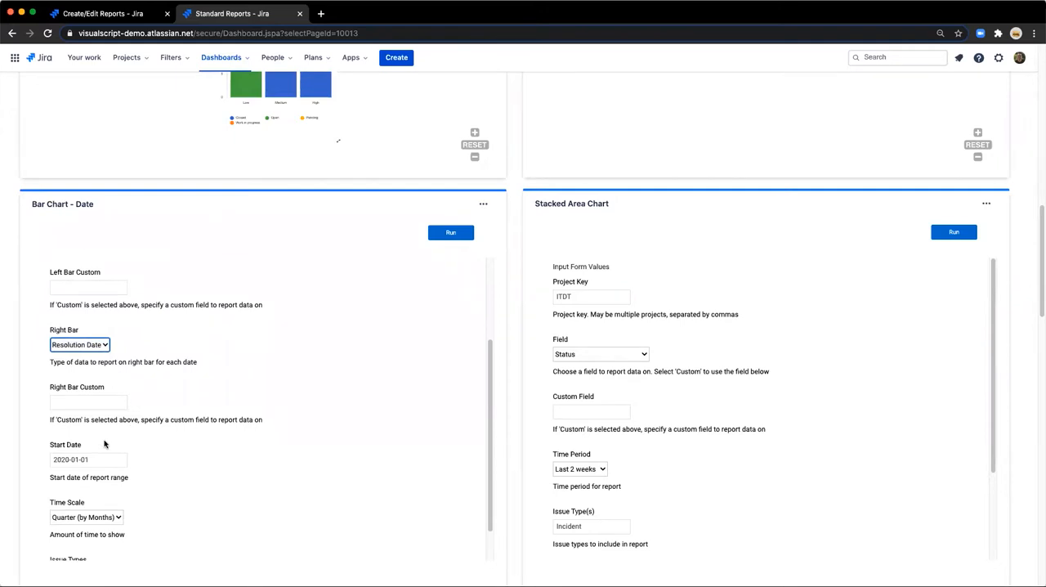
scroll(90, 454, "down", 1)
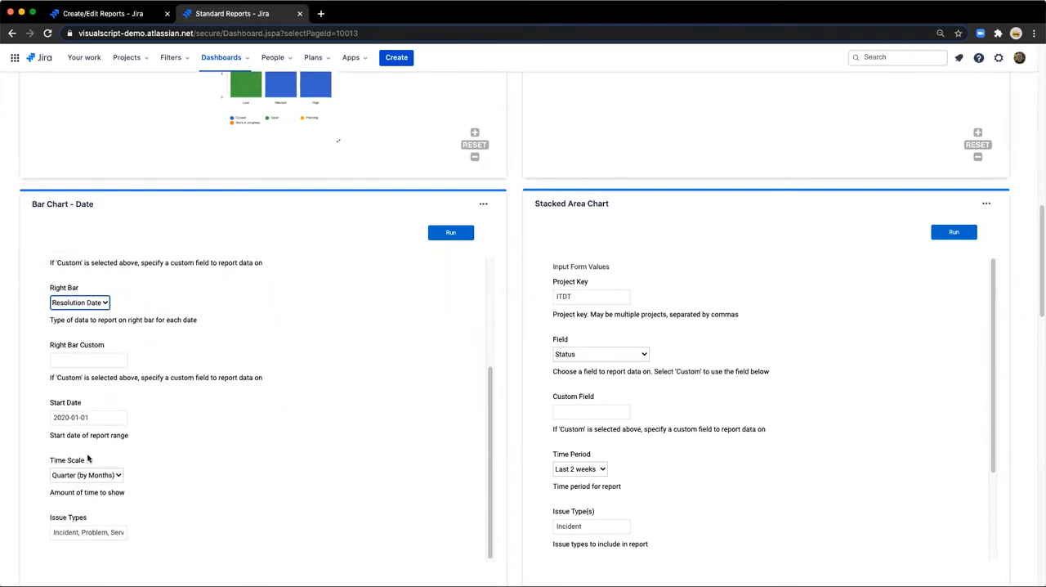
left_click(71, 477)
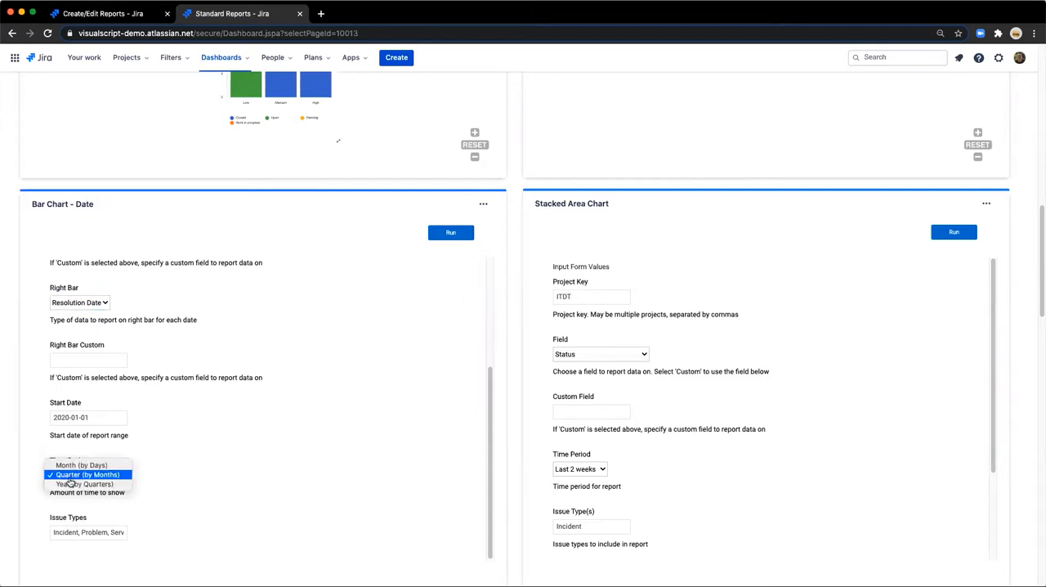
left_click(71, 478)
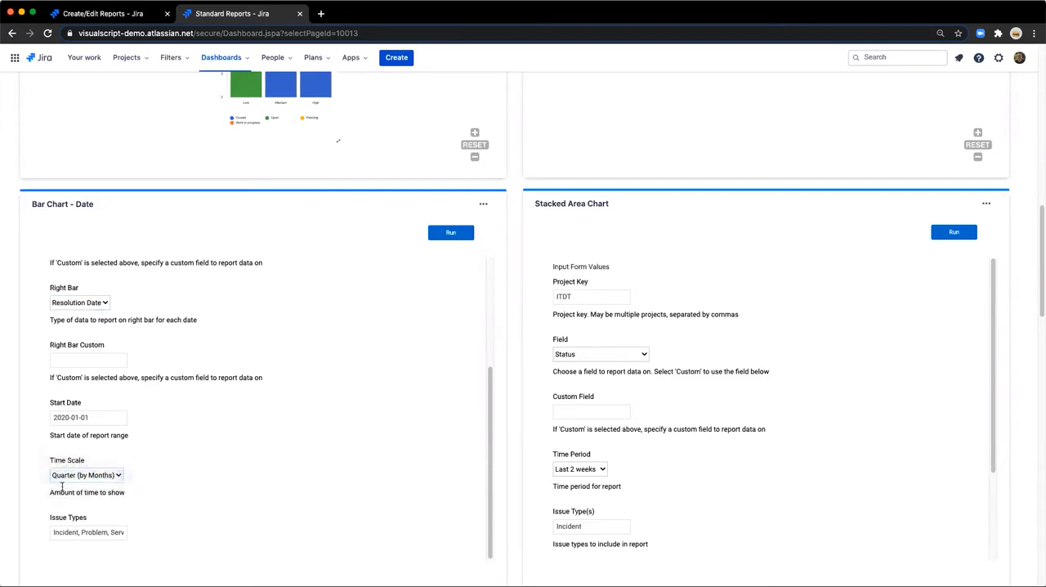
left_click(452, 232)
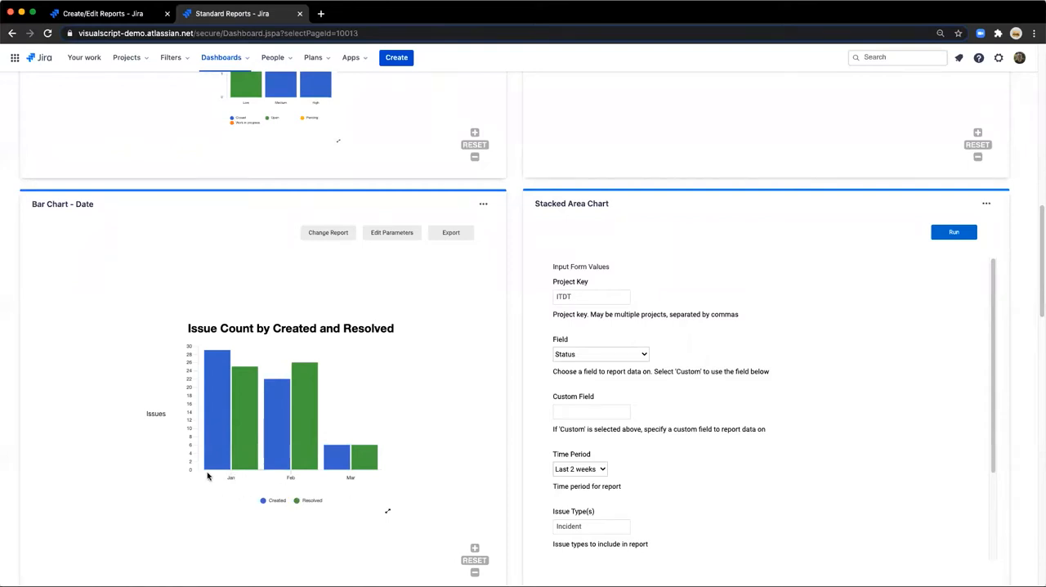
View the created and resolved issue counts per month as a table and return to the bar chart.
mouse_move(237, 436)
left_click(389, 514)
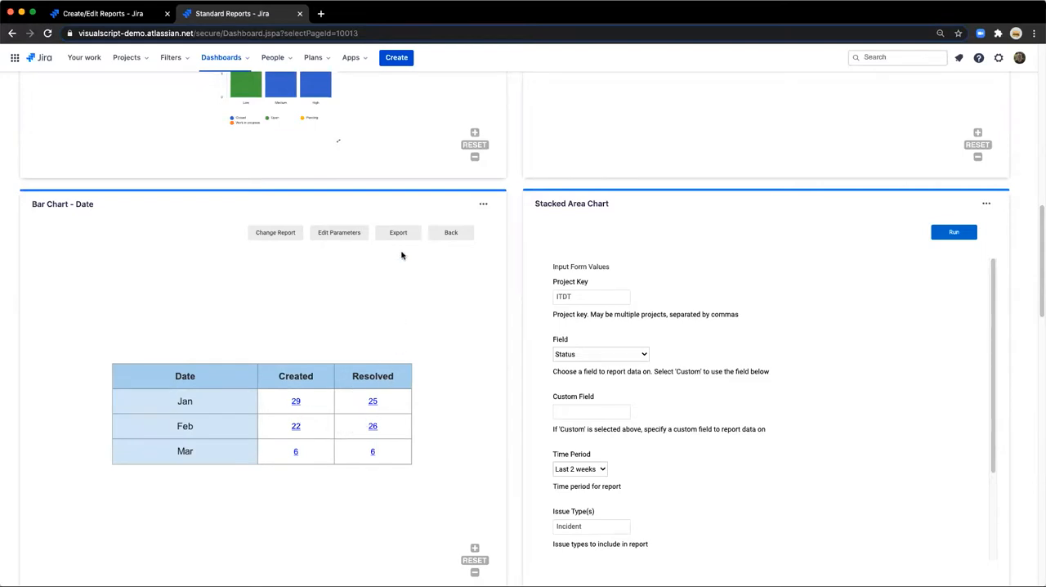
left_click(449, 236)
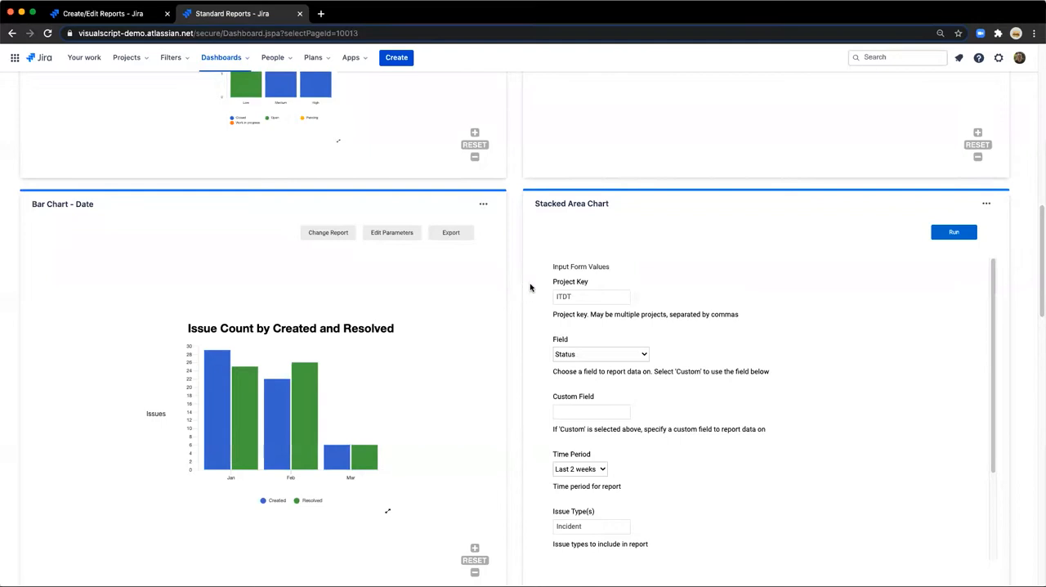
Check the Stacked Area Chart's Field and Time Period options, keeping Status and Last 2 weeks.
left_click(577, 356)
left_click(577, 361)
scroll(594, 431, "down", 2)
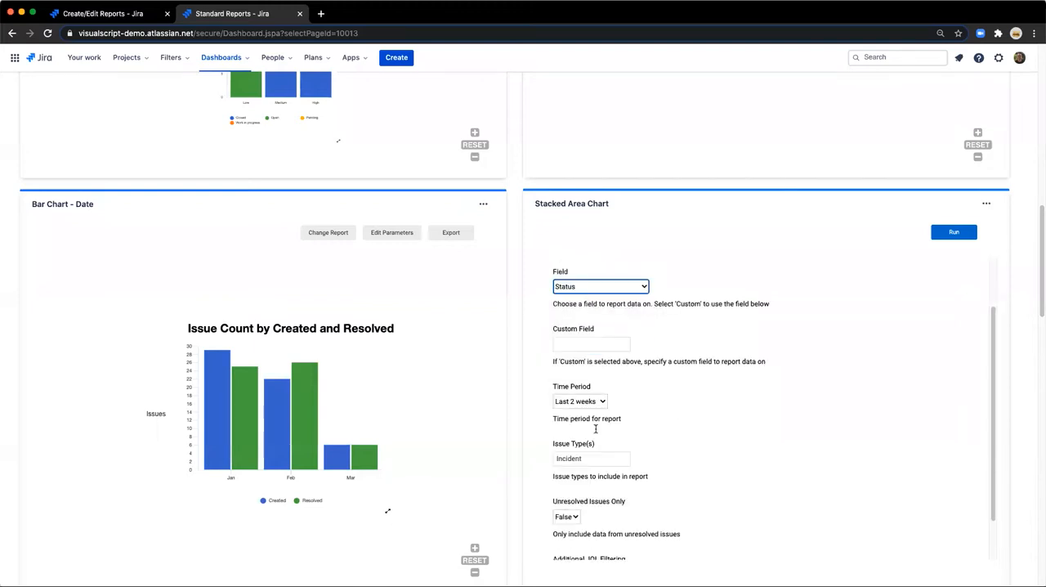
left_click(564, 384)
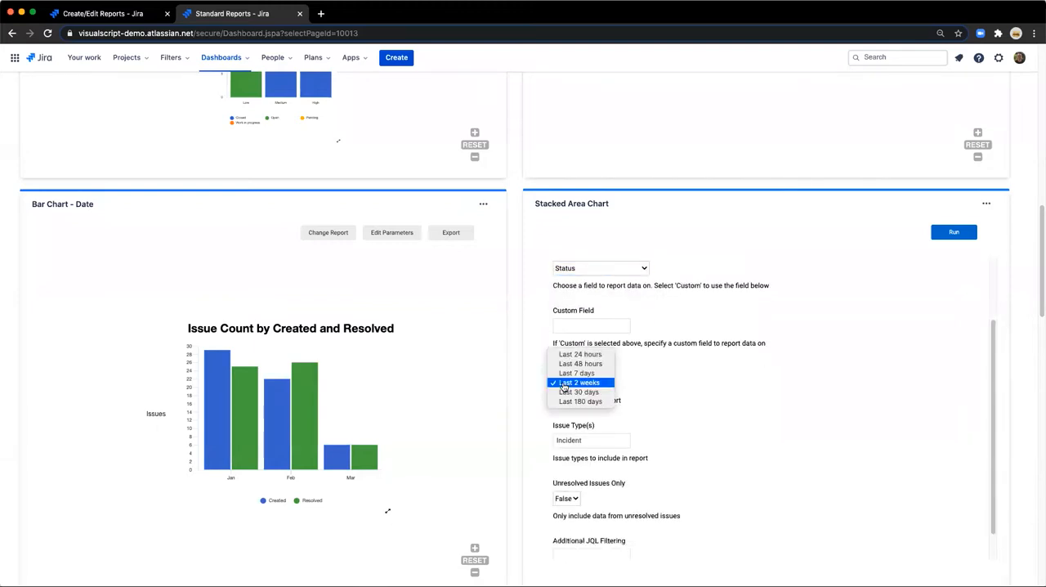
left_click(564, 384)
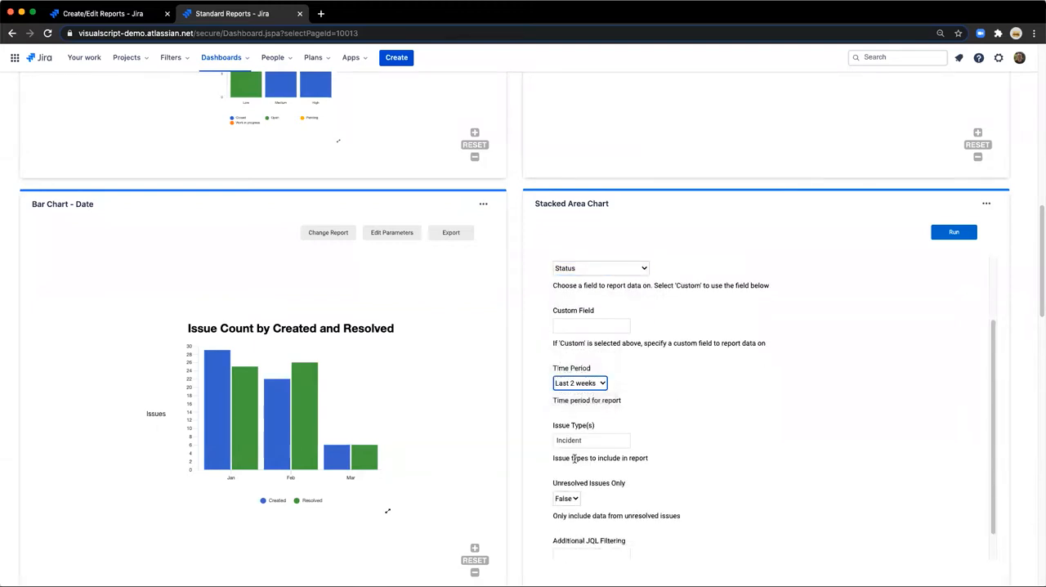
Run the Stacked Area Chart report, view its daily status data as a table and return to the chart.
scroll(575, 459, "down", 1)
left_click(947, 238)
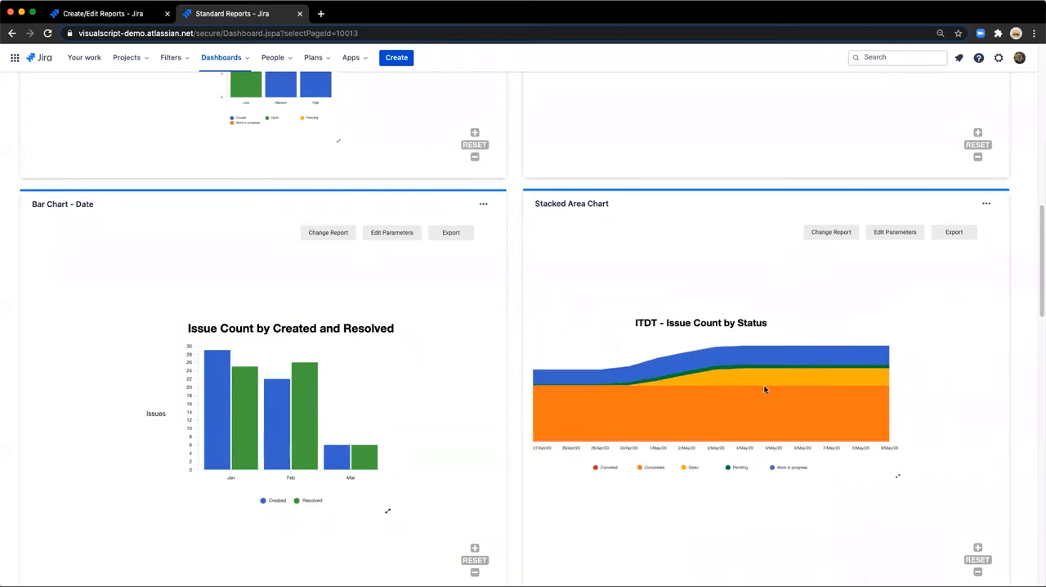
left_click(871, 477)
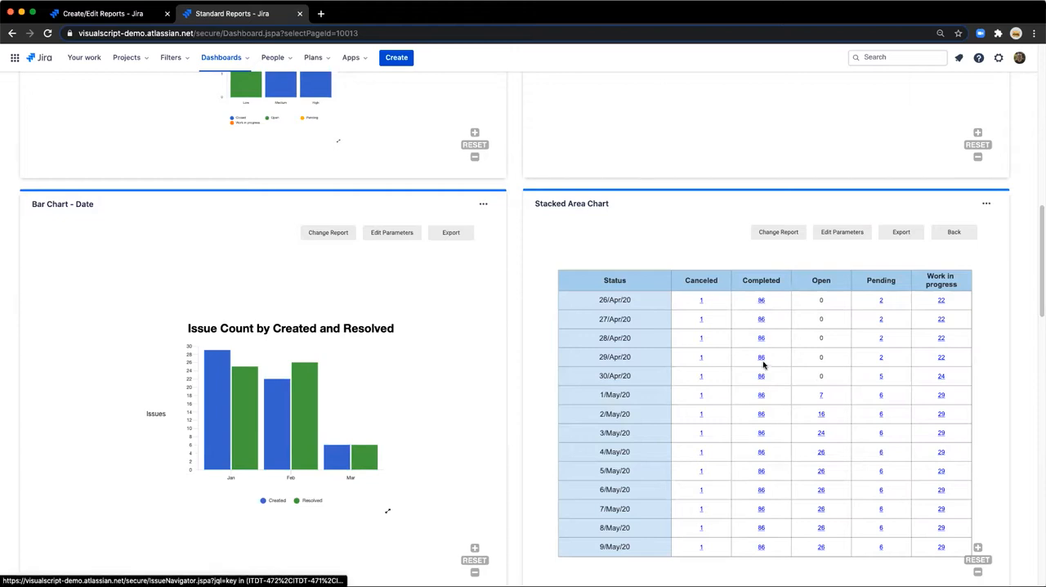
left_click(952, 233)
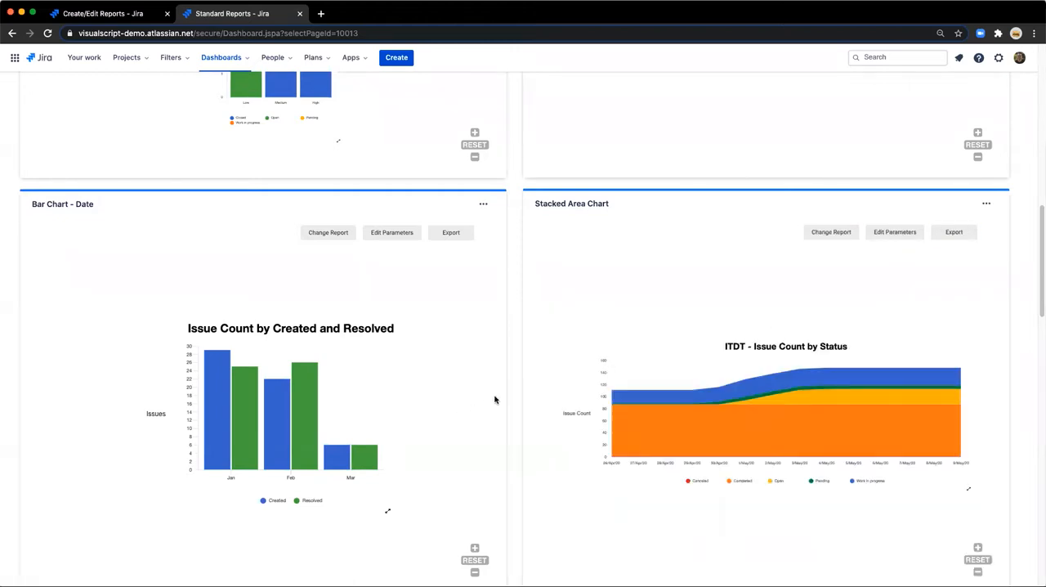
Review the JIRA Bubble Timeline's input form, keeping Field Created, and run the report with its existing parameters.
scroll(516, 396, "down", 2)
scroll(516, 395, "down", 5)
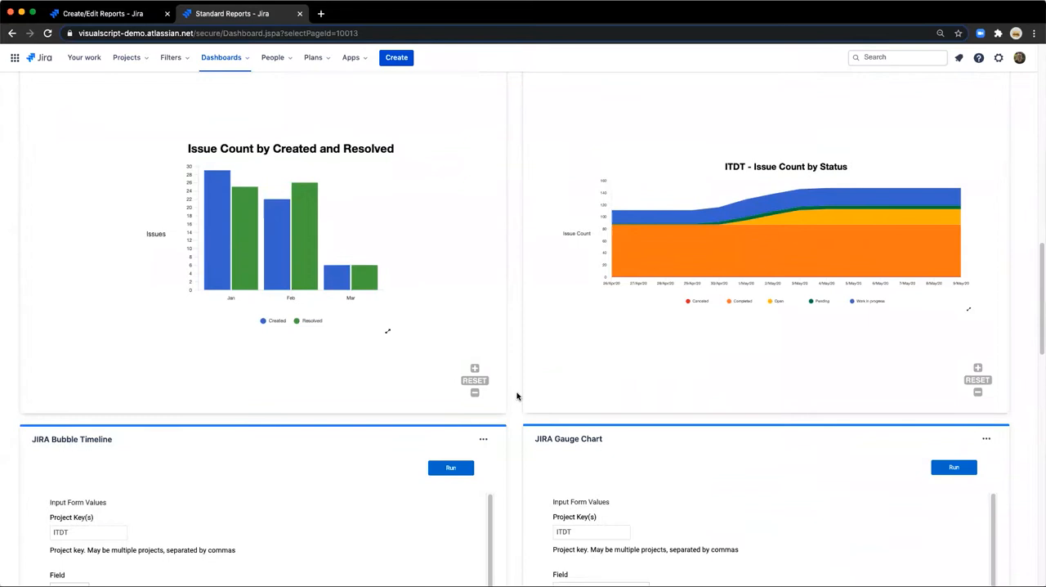
scroll(516, 395, "down", 2)
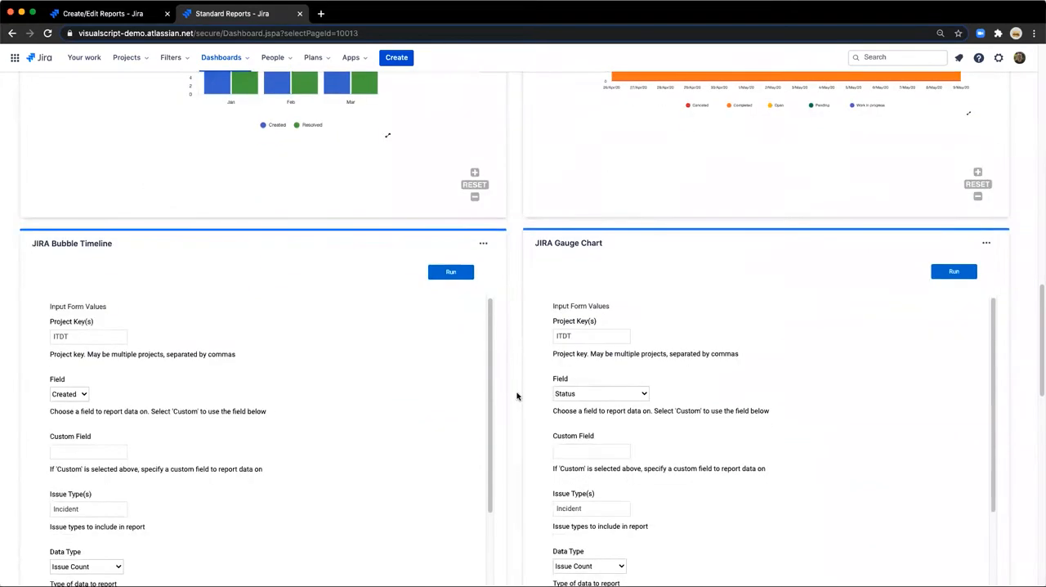
scroll(516, 396, "down", 2)
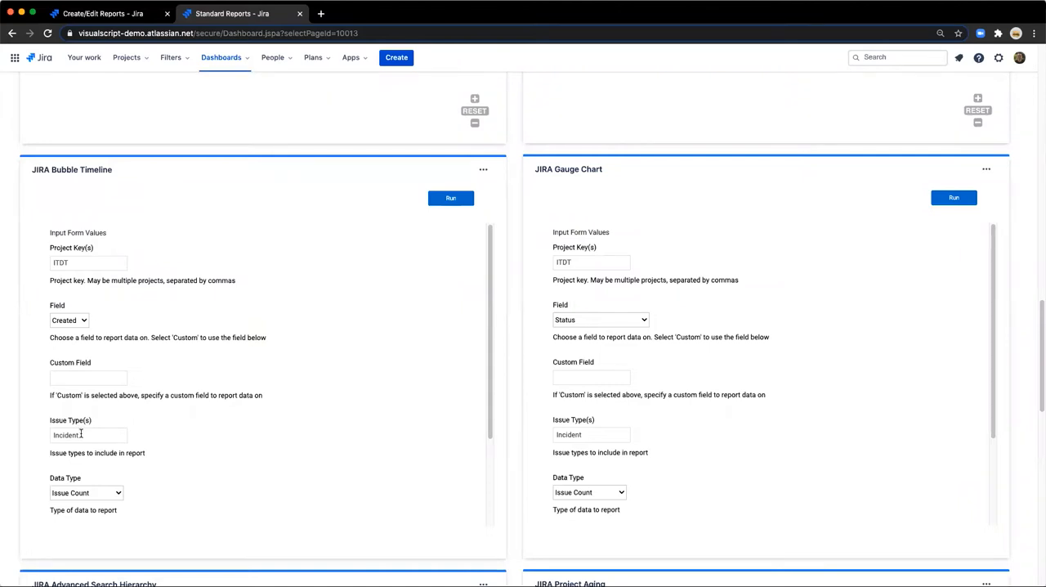
left_click(79, 320)
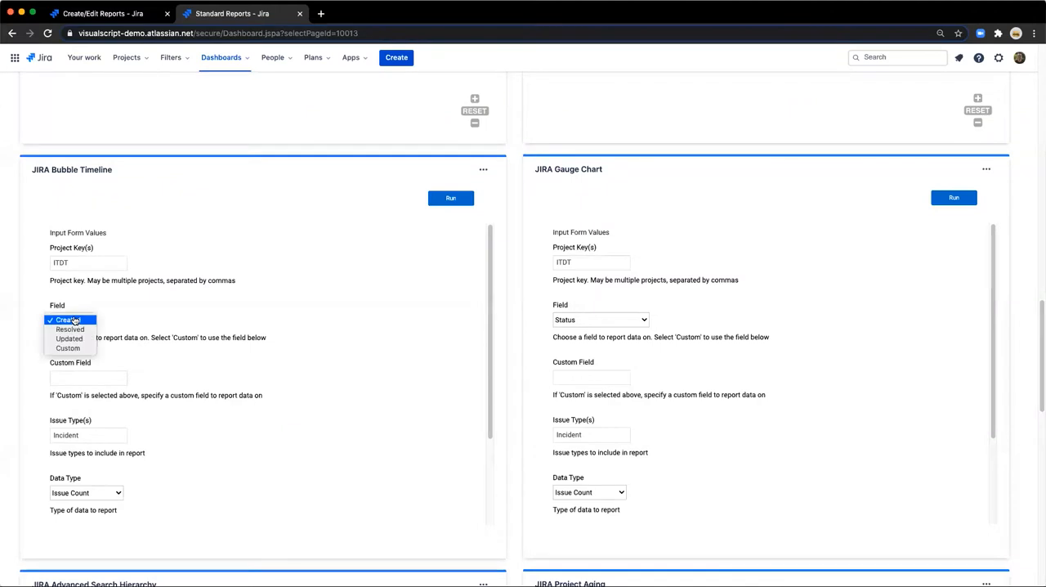
left_click(75, 320)
scroll(84, 434, "down", 3)
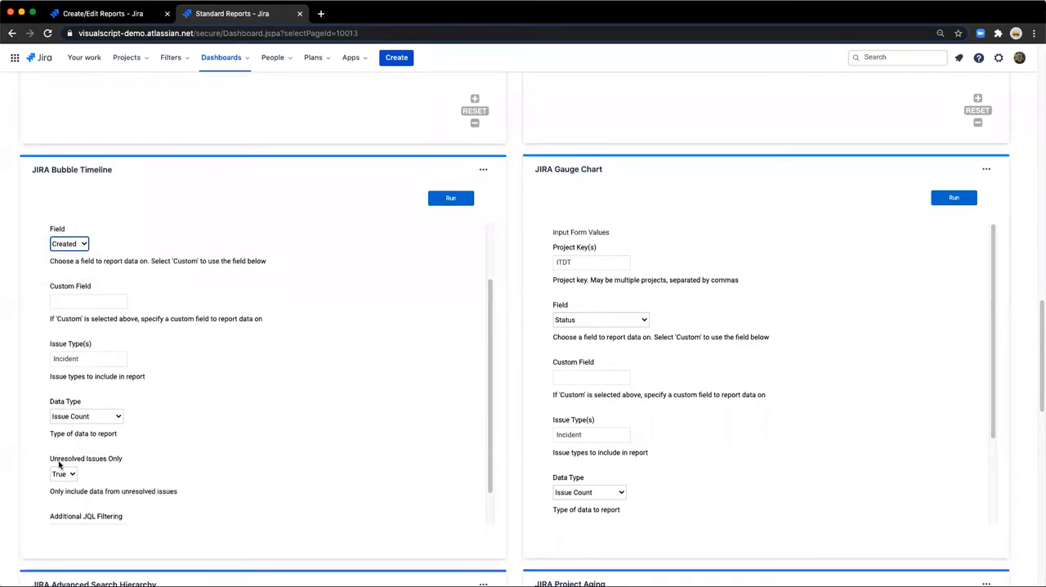
left_click(433, 201)
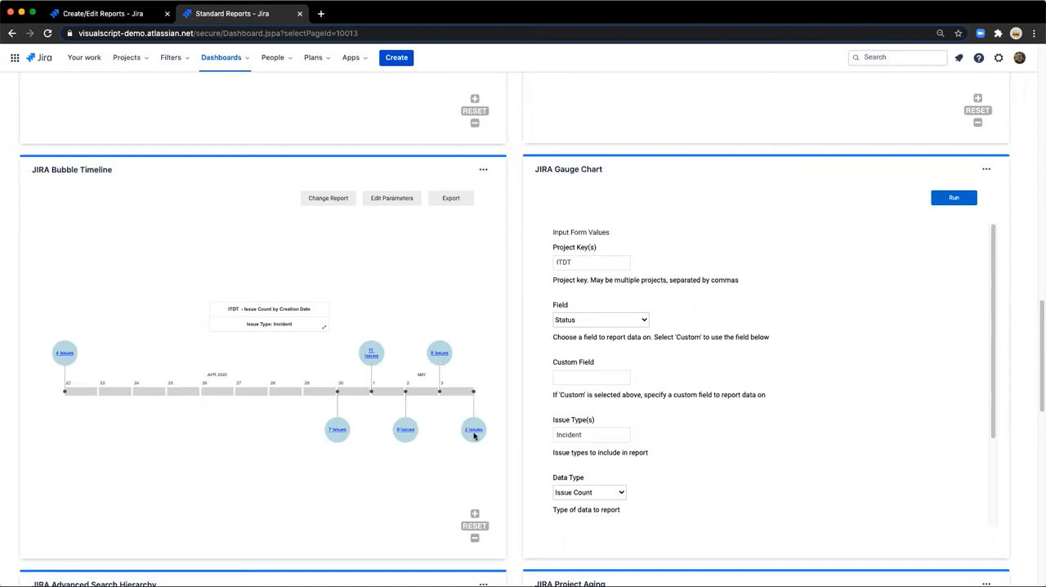
View the bubble timeline's issue counts by creation date as a table, return to the timeline and invoke Export.
left_click(373, 201)
left_click(324, 330)
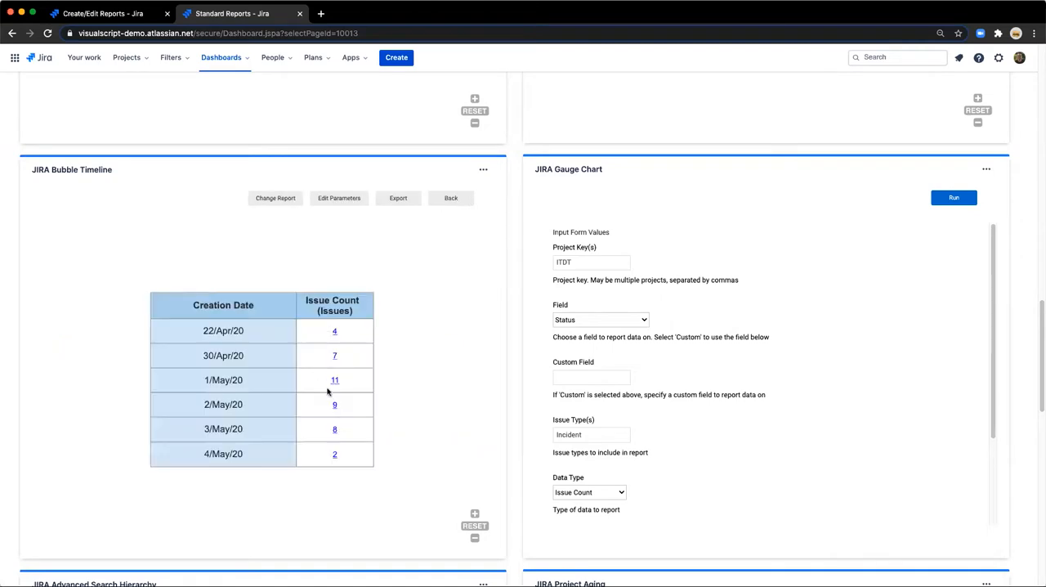
left_click(457, 201)
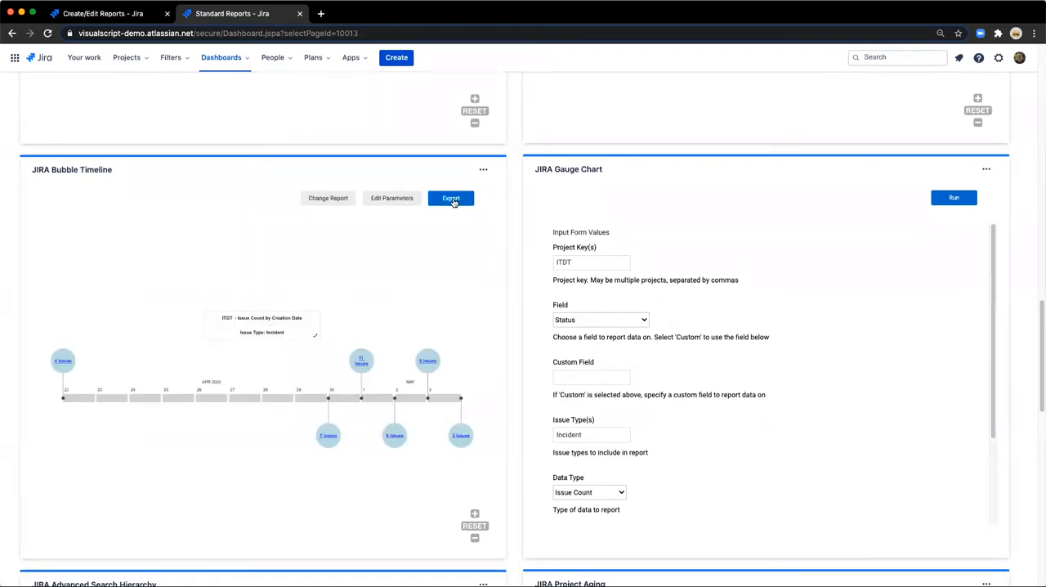
left_click(452, 201)
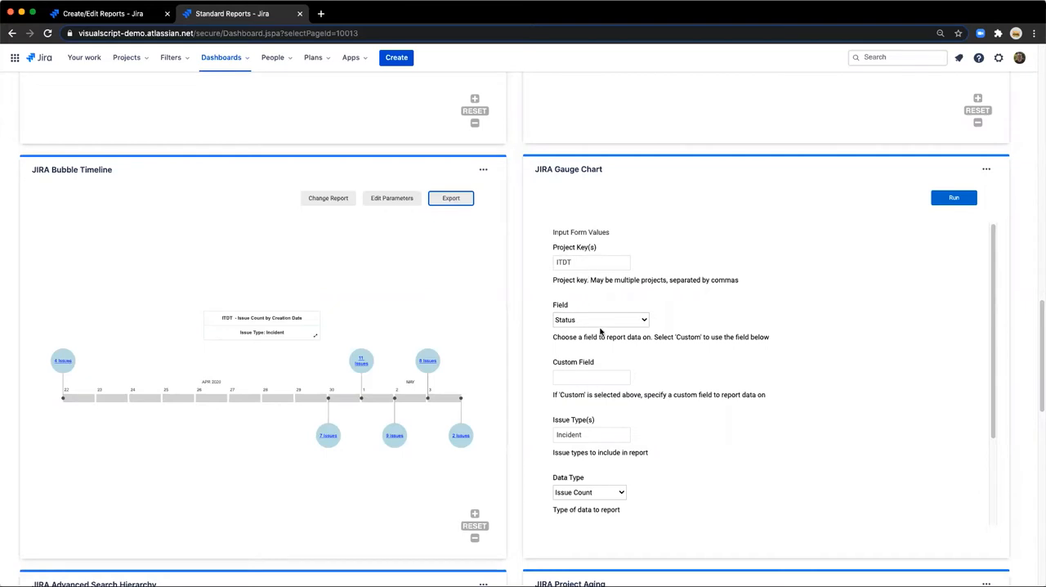
Review the JIRA Gauge Chart's input form, run the report with its existing parameters, view its detailed status table and return to the gauges.
scroll(621, 421, "down", 2)
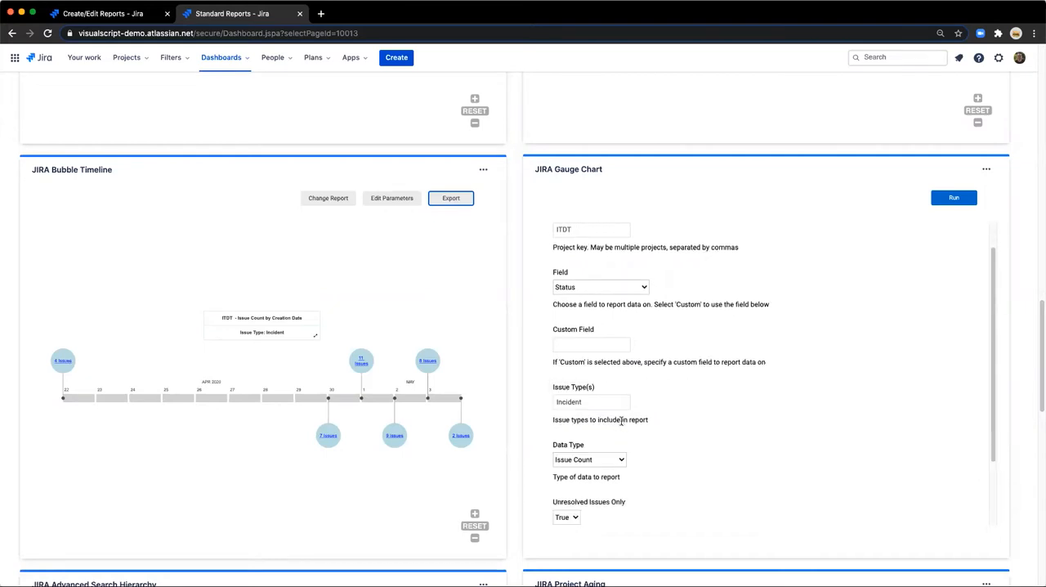
left_click(949, 203)
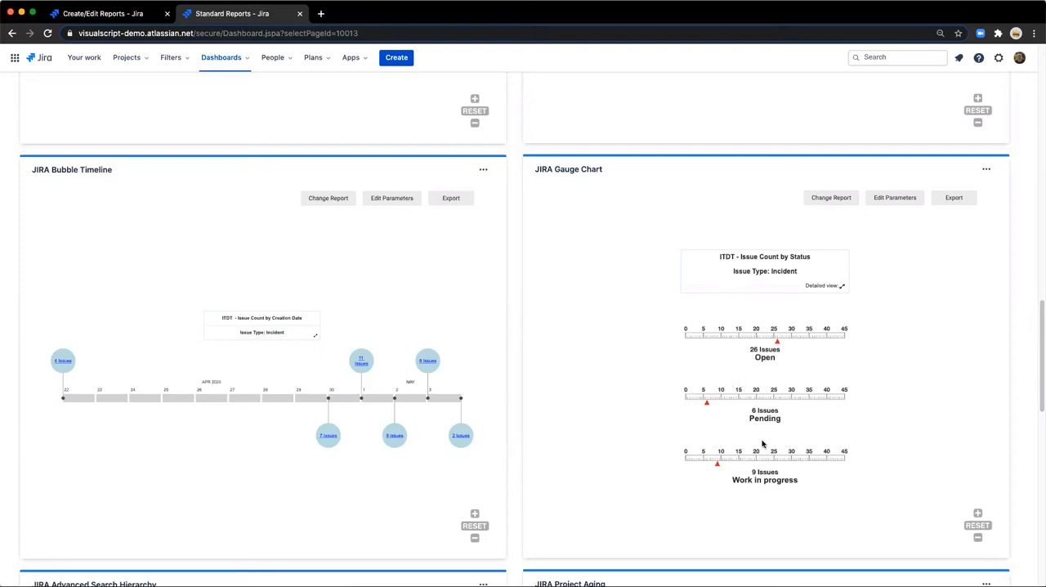
left_click(841, 289)
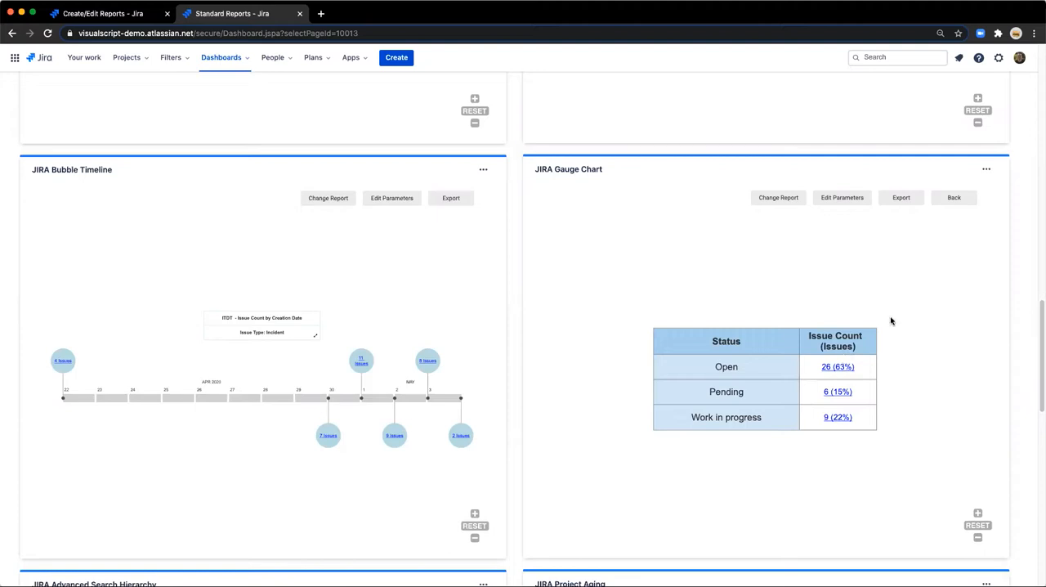
left_click(934, 200)
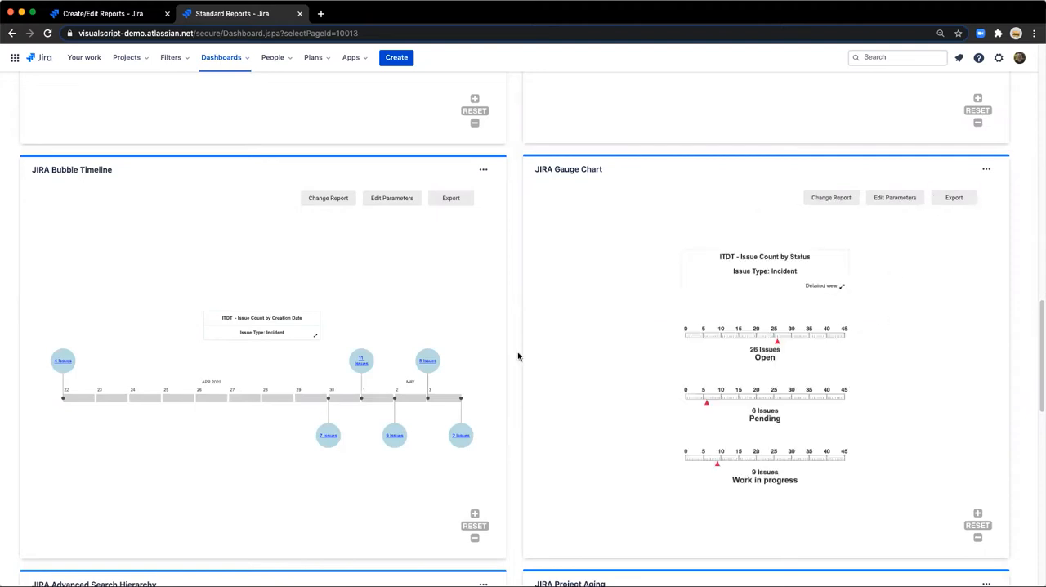
Run the JIRA Advanced Search Hierarchy report with its existing JQL query and examine the query box and issue hierarchy up close.
scroll(518, 351, "down", 5)
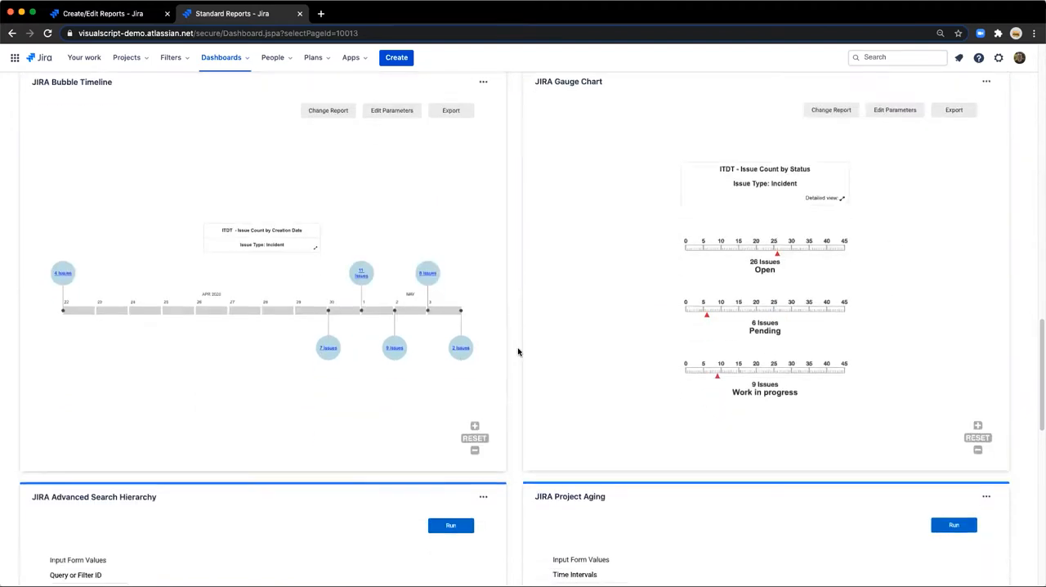
scroll(517, 351, "down", 3)
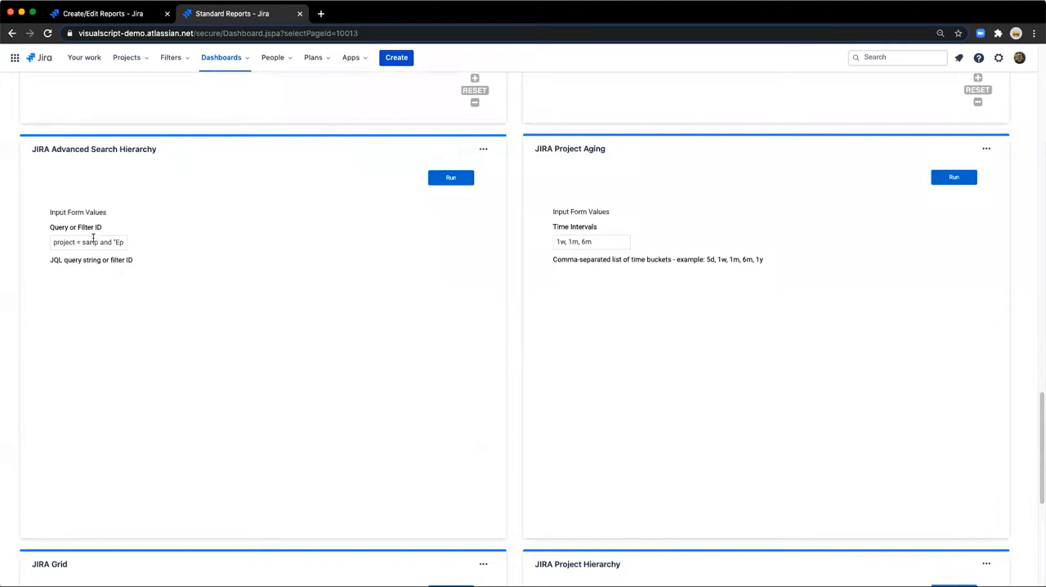
left_click(453, 183)
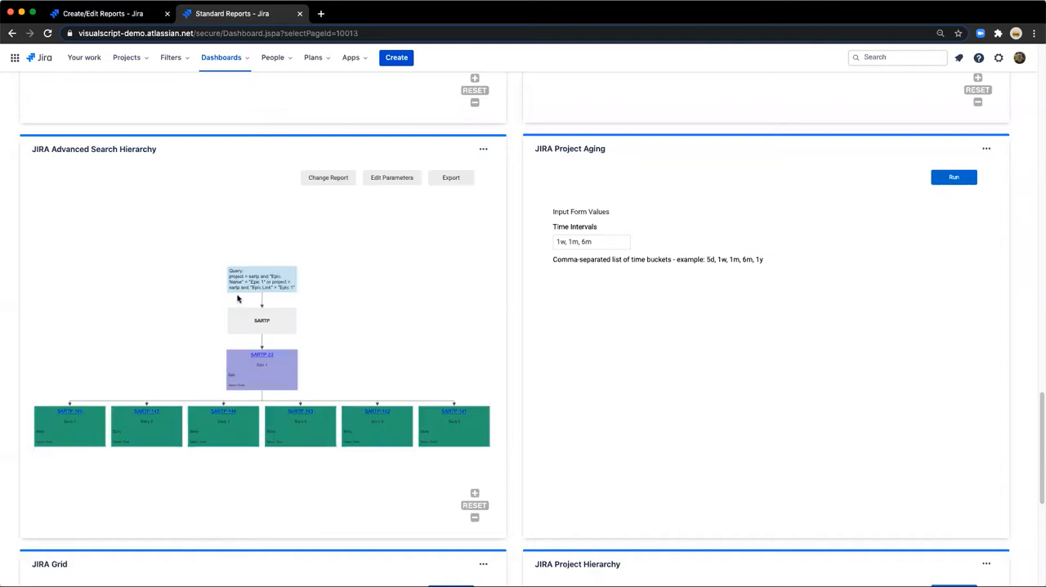
scroll(238, 299, "up", 2)
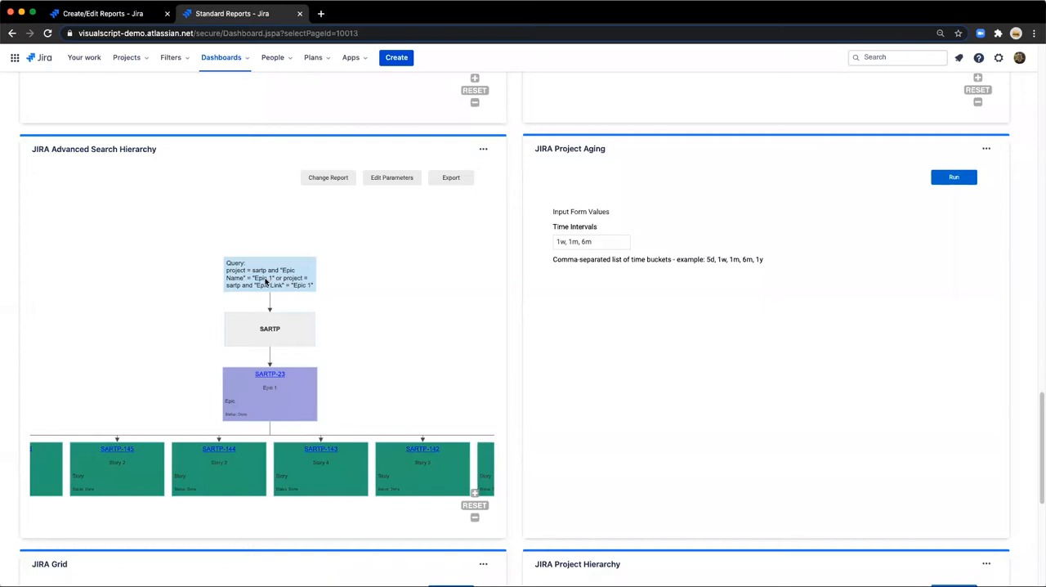
scroll(285, 300, "down", 2)
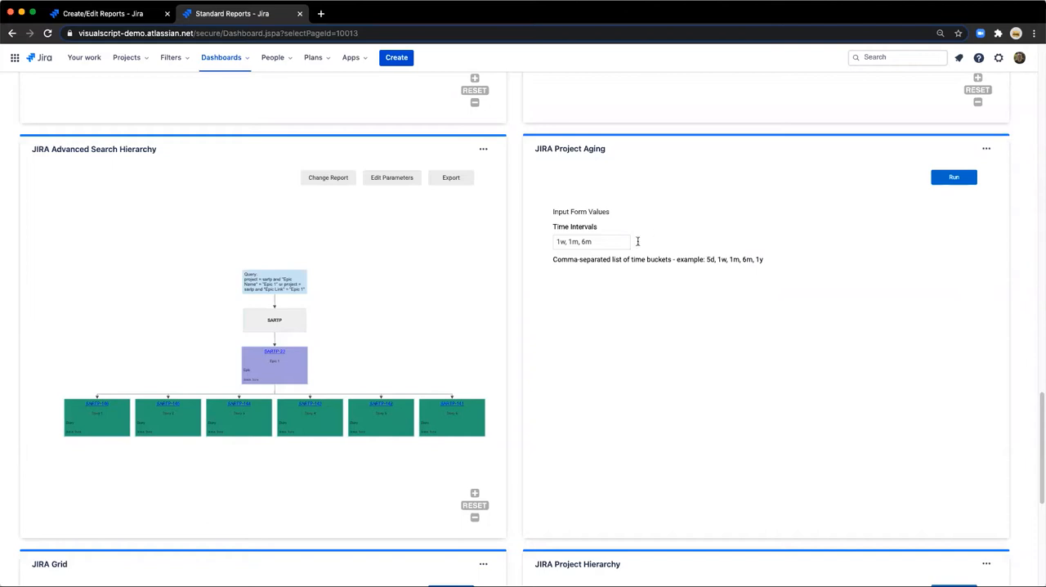
Run the JIRA Project Aging report with time intervals 1w, 1m, 6m and examine the projects grouped by last activity.
triple_click(613, 240)
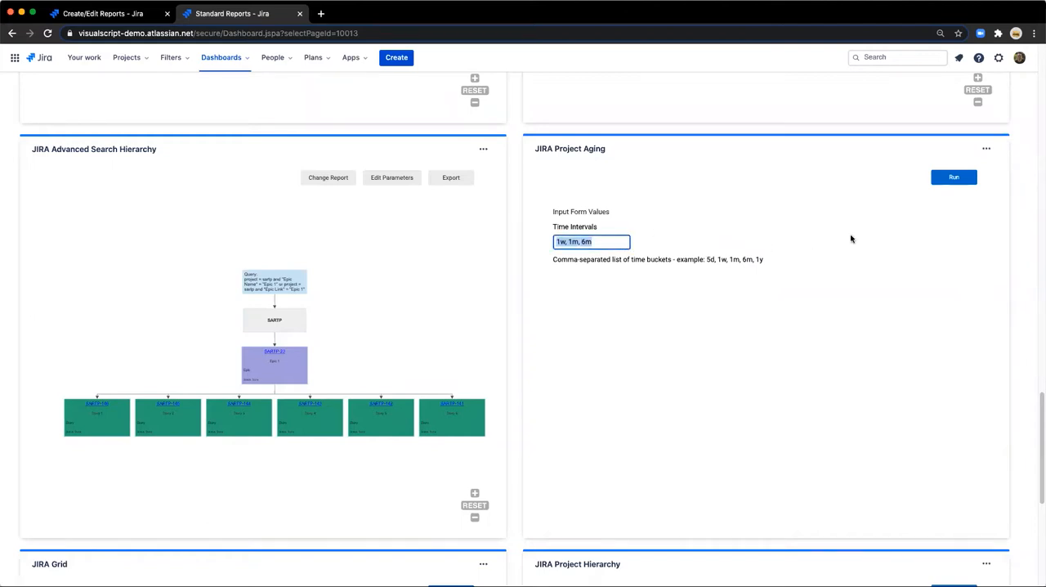
left_click(962, 179)
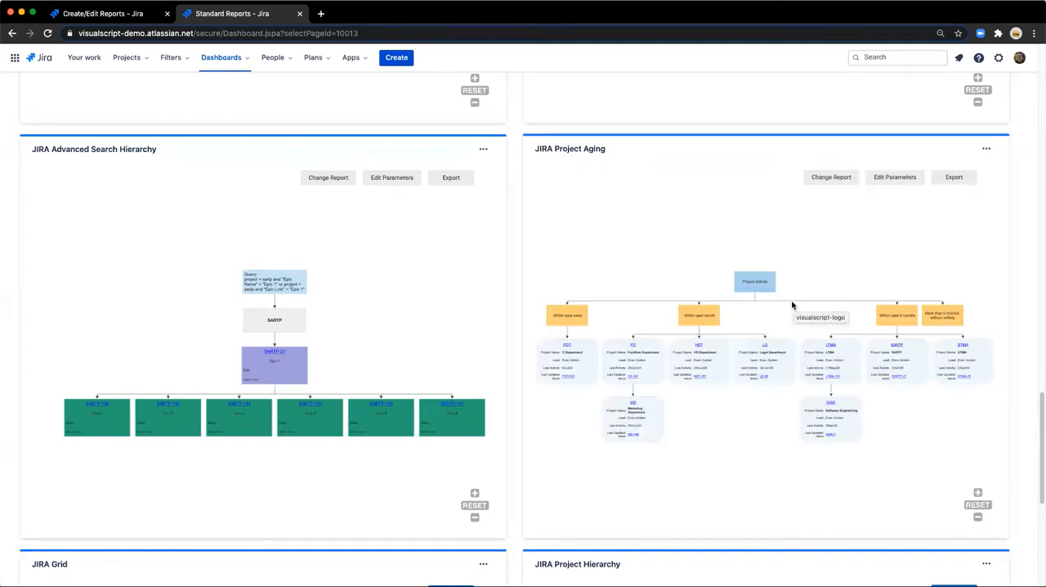
scroll(506, 332, "up", 3)
scroll(544, 402, "down", 1)
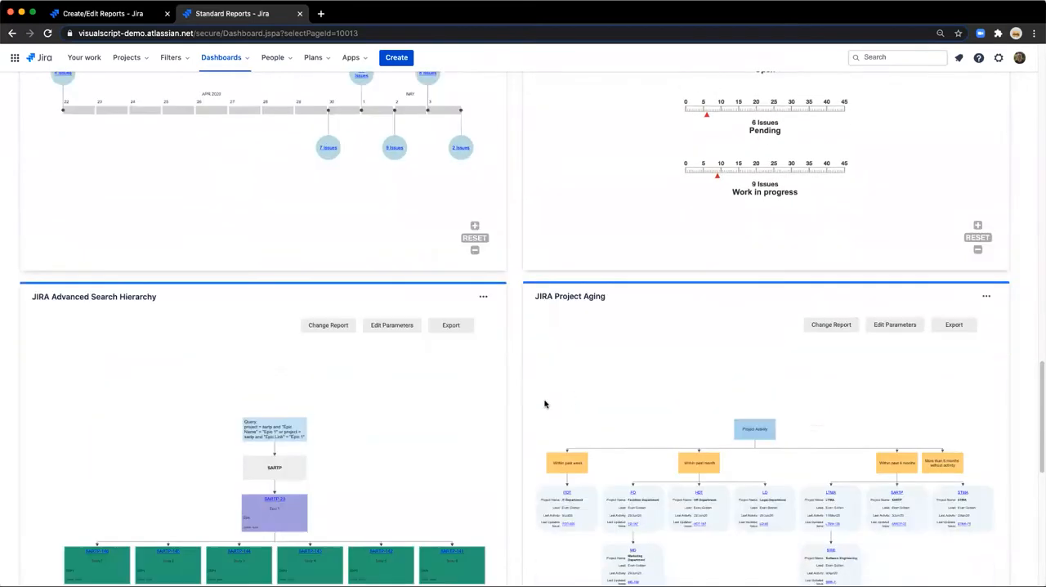
scroll(507, 402, "down", 4)
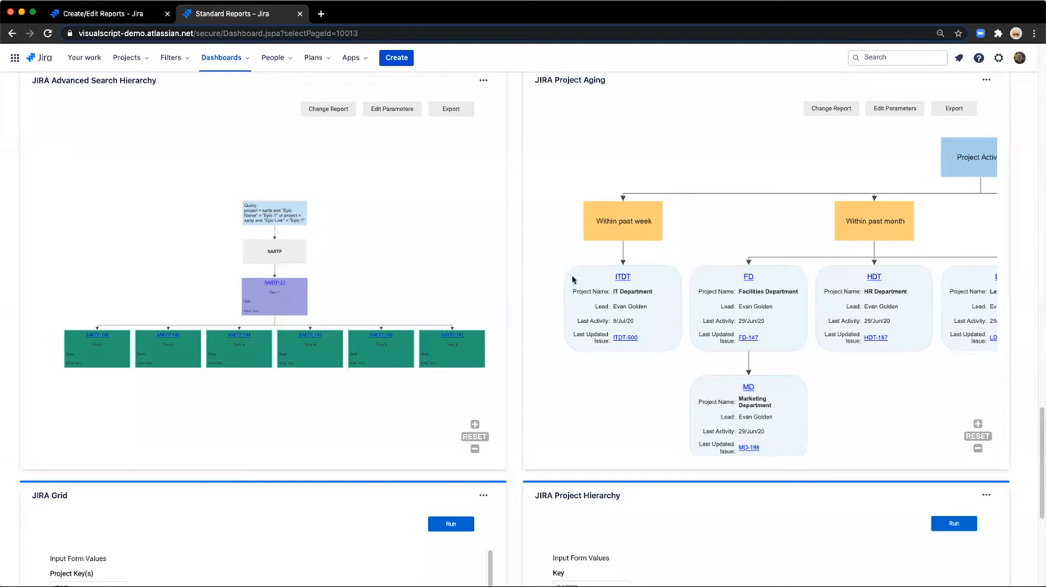
scroll(665, 313, "down", 3)
left_click_drag(771, 279, 676, 275)
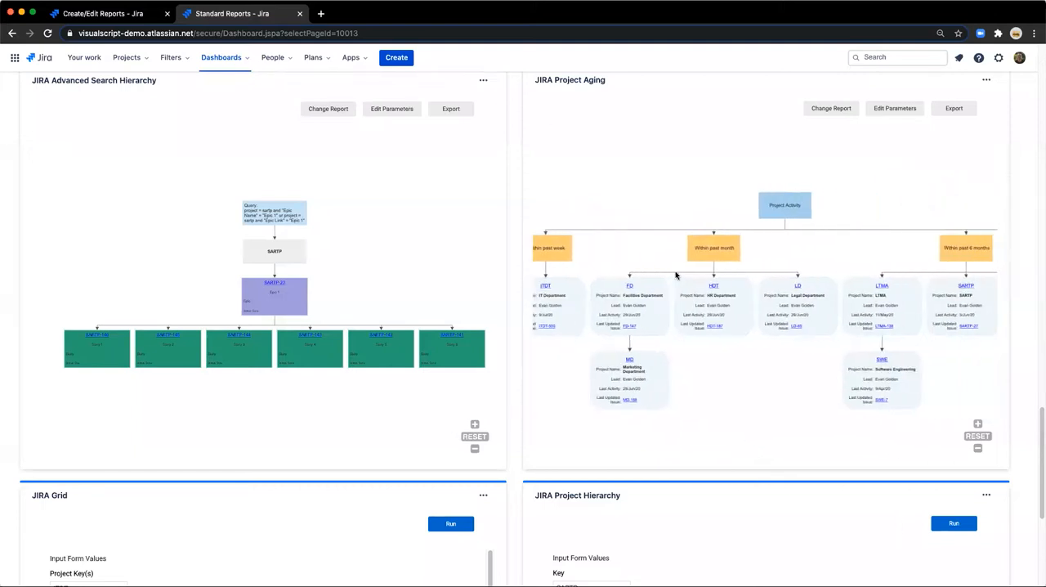
scroll(675, 276, "down", 1)
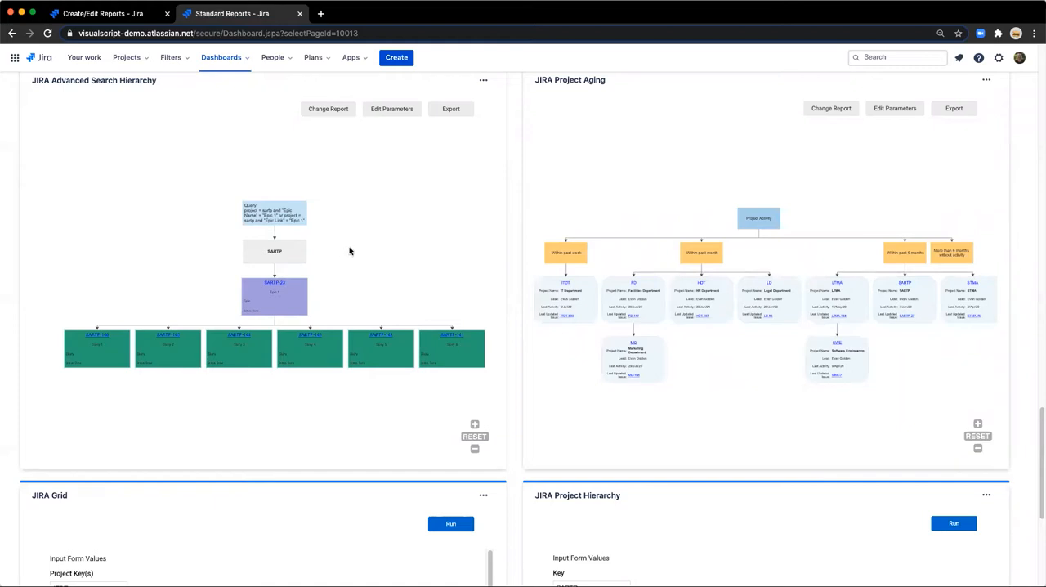
Review the JIRA Grid's axis fields and Display Values, keeping the custom field Source, Priority, and the Urgency and Component values.
scroll(512, 306, "down", 5)
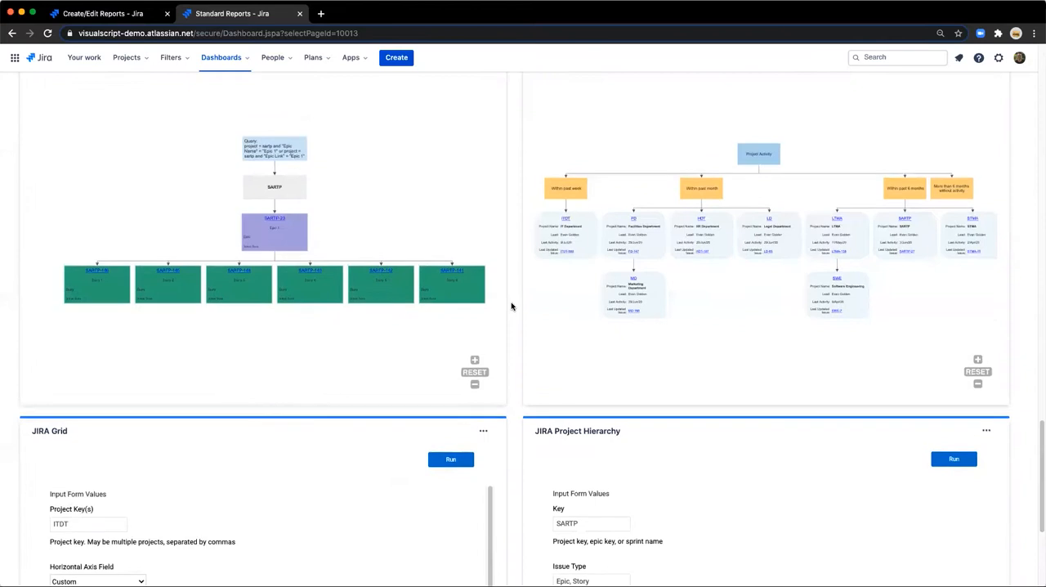
scroll(511, 306, "down", 1)
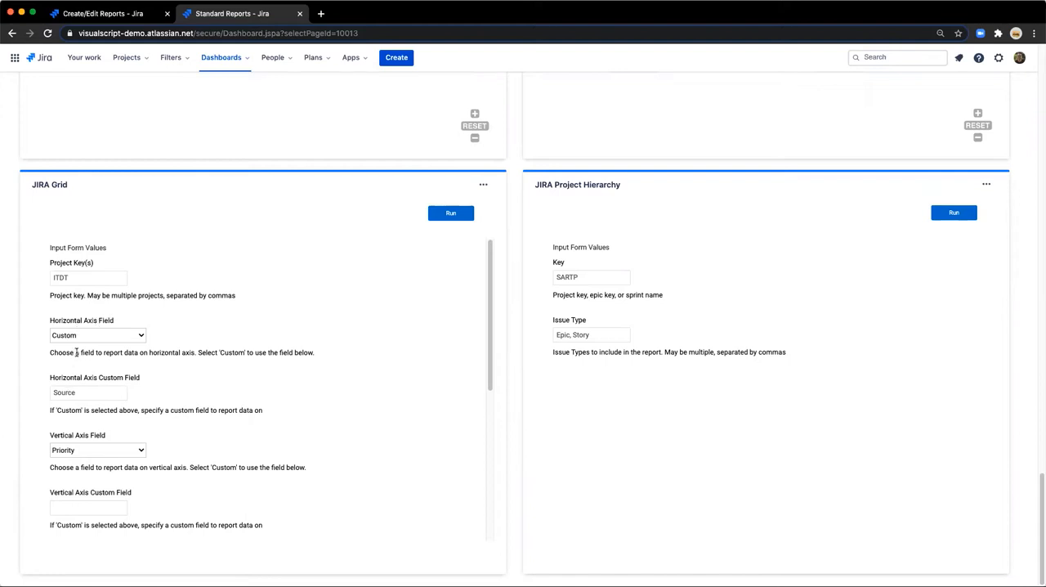
double_click(69, 393)
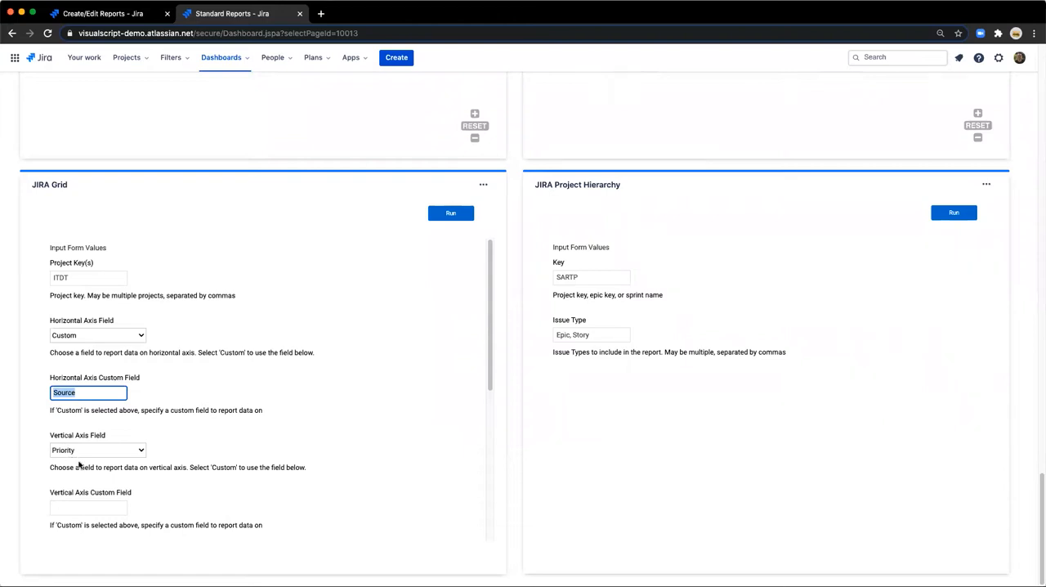
scroll(87, 478, "down", 3)
left_click(73, 441)
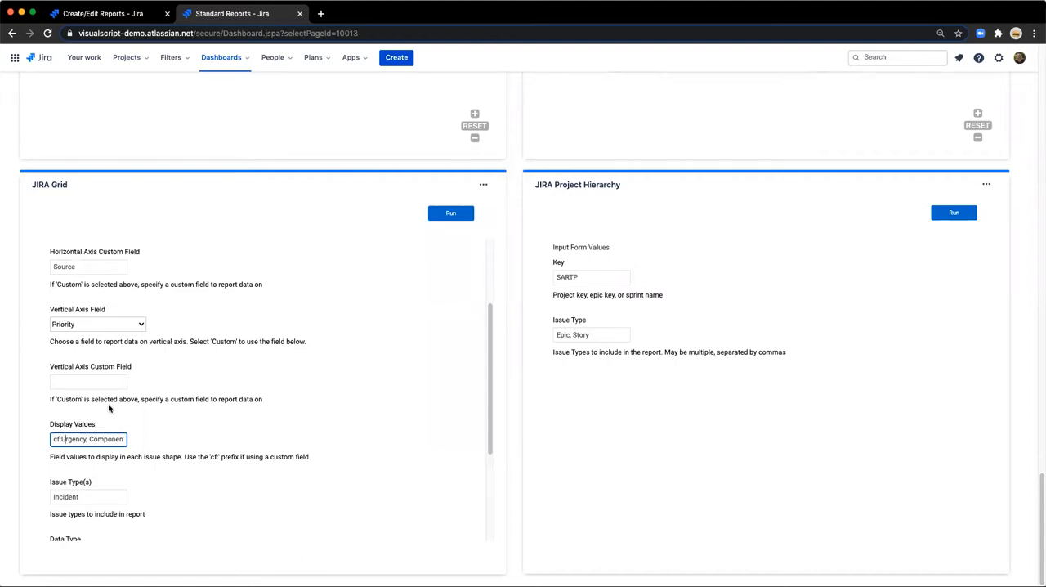
type("cf:Urgency, Component")
scroll(121, 400, "down", 2)
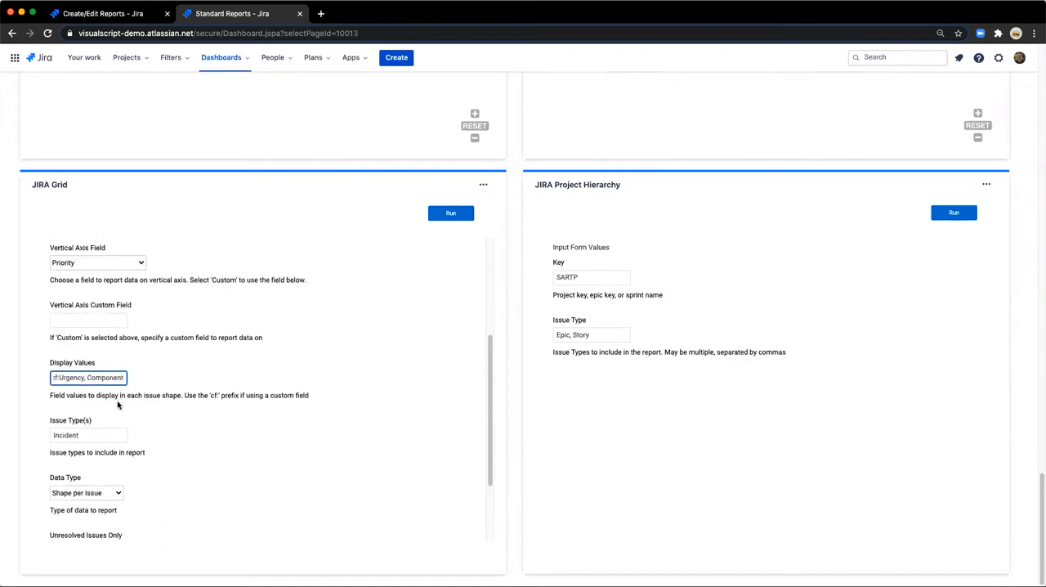
Check the JIRA Grid's Data Type options, keep Shape per Issue and the JQL filter "priority = medium", and run the report.
scroll(126, 433, "down", 2)
left_click(85, 414)
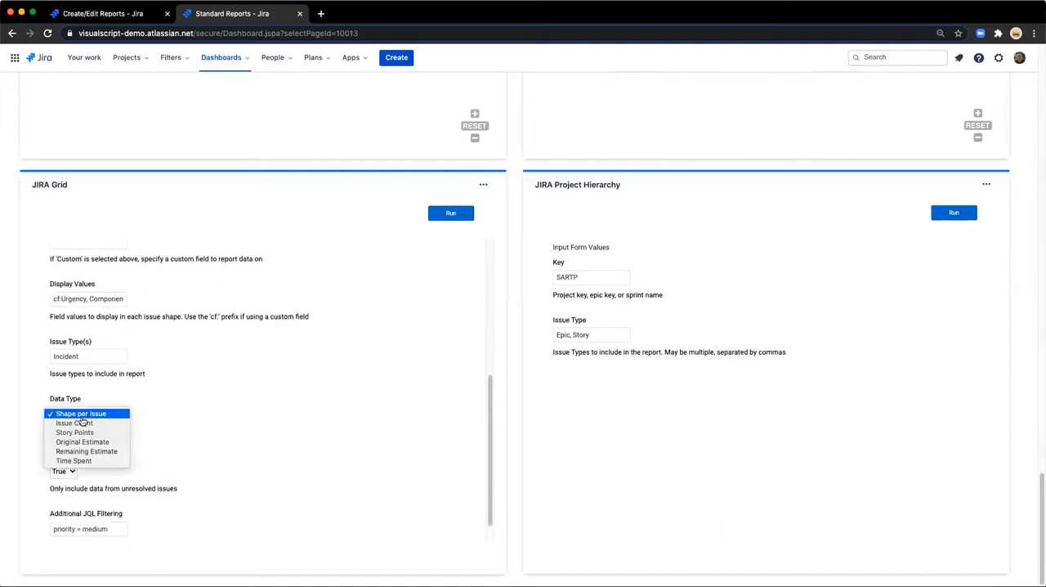
left_click(82, 414)
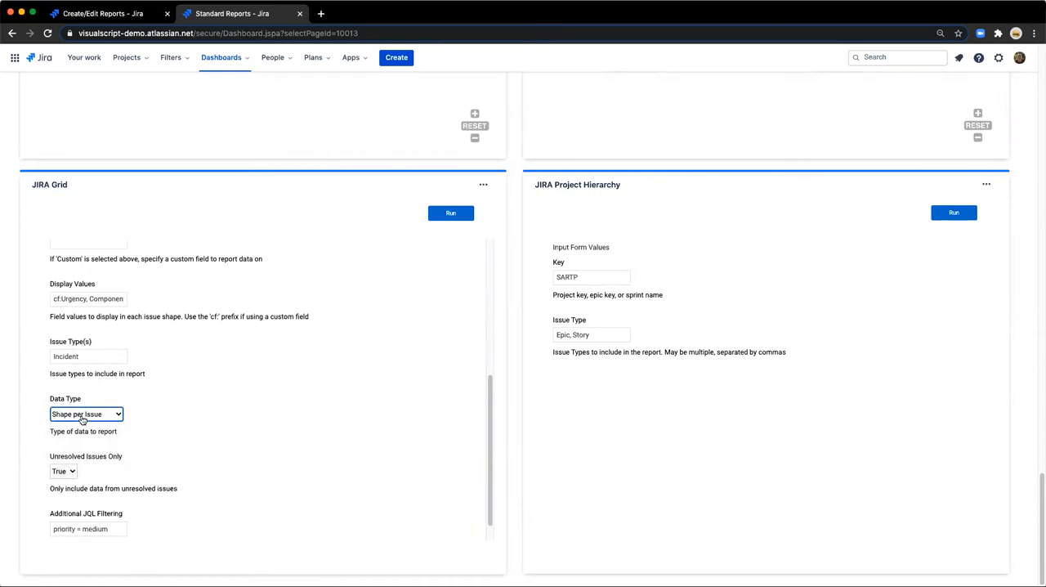
scroll(90, 446, "down", 1)
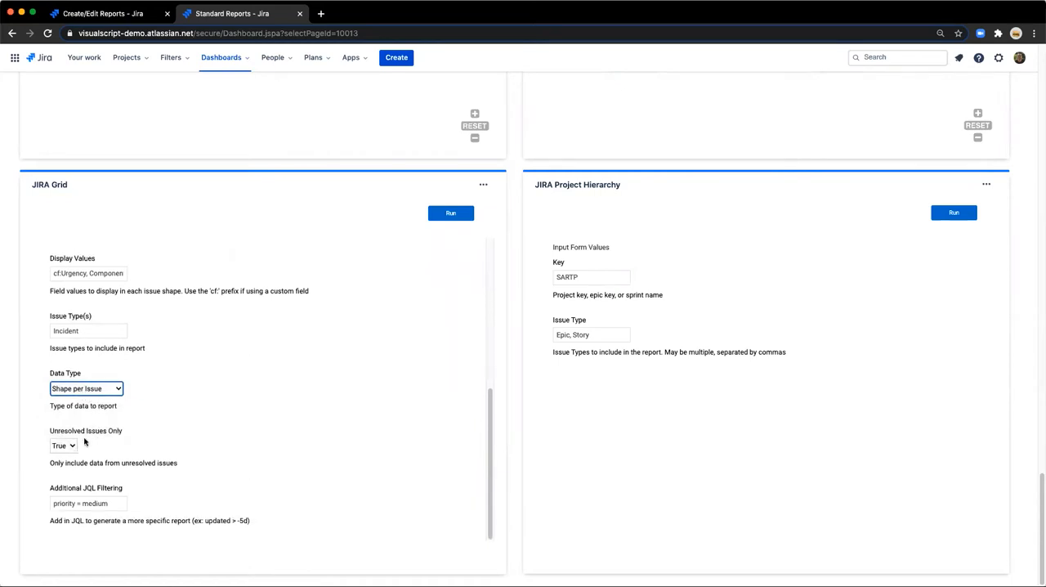
left_click_drag(54, 505, 106, 507)
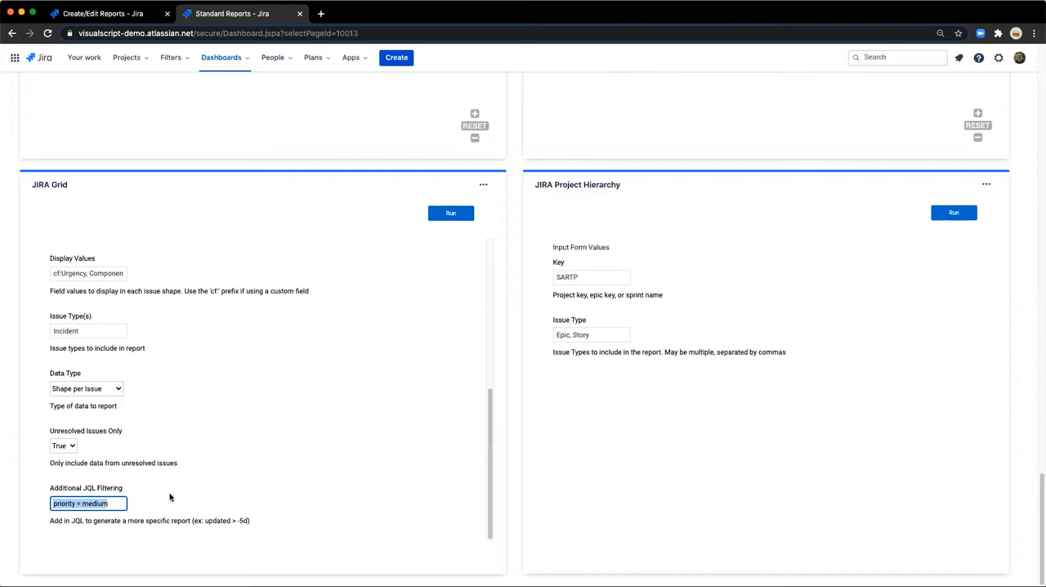
left_click(203, 471)
left_click(449, 213)
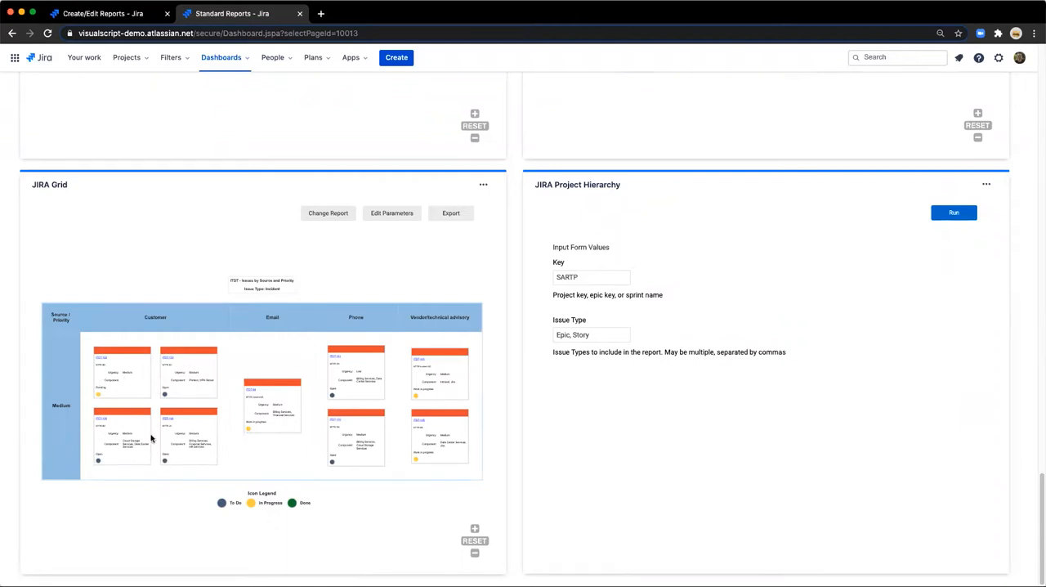
Examine the issue cards in the JIRA Grid for their urgency, component and status, and bring the whole grid back into view.
scroll(150, 441, "up", 3)
scroll(149, 443, "up", 3)
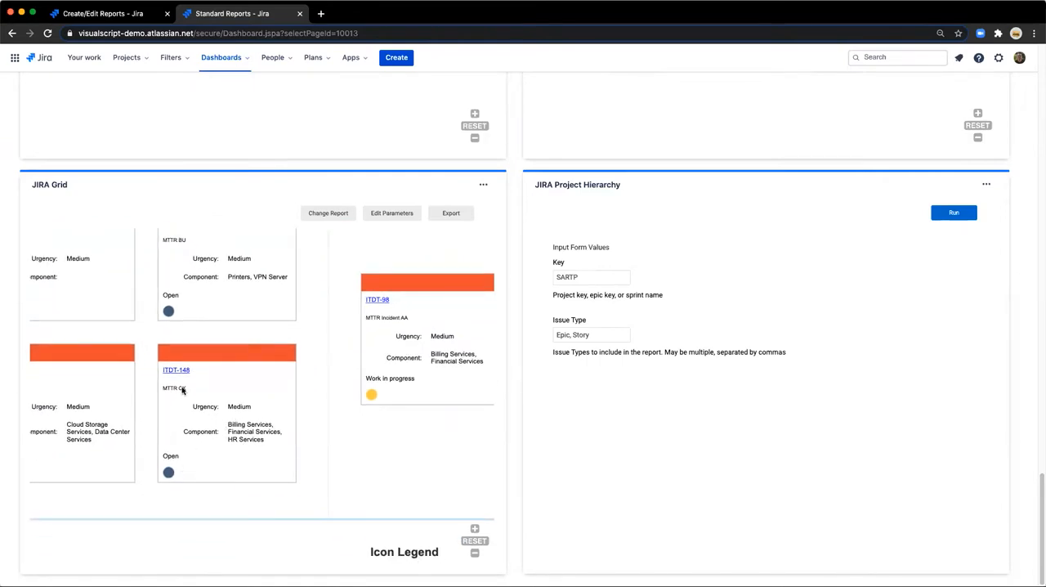
scroll(175, 463, "down", 5)
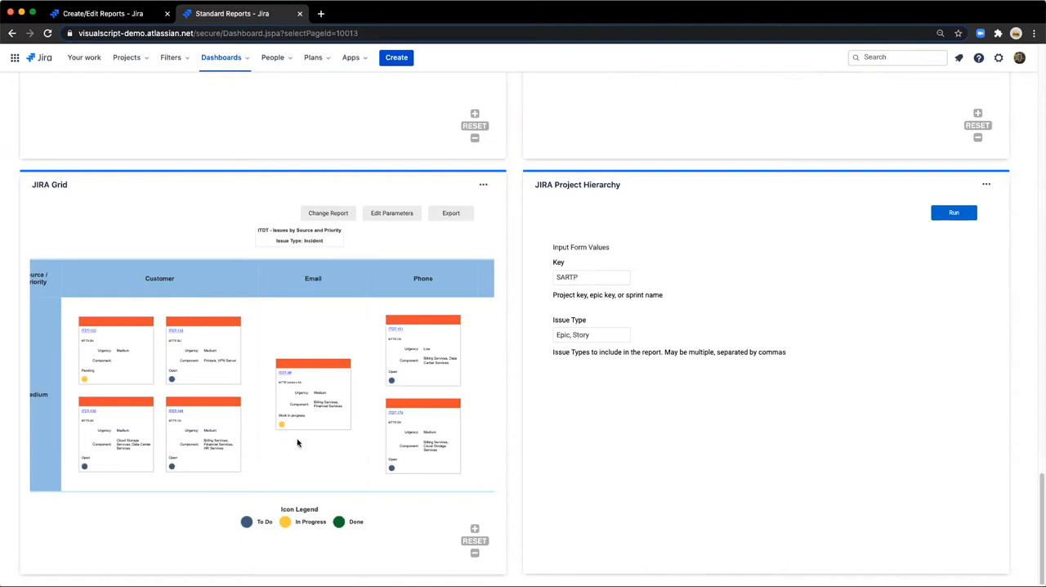
scroll(300, 442, "down", 2)
left_click_drag(369, 448, 344, 444)
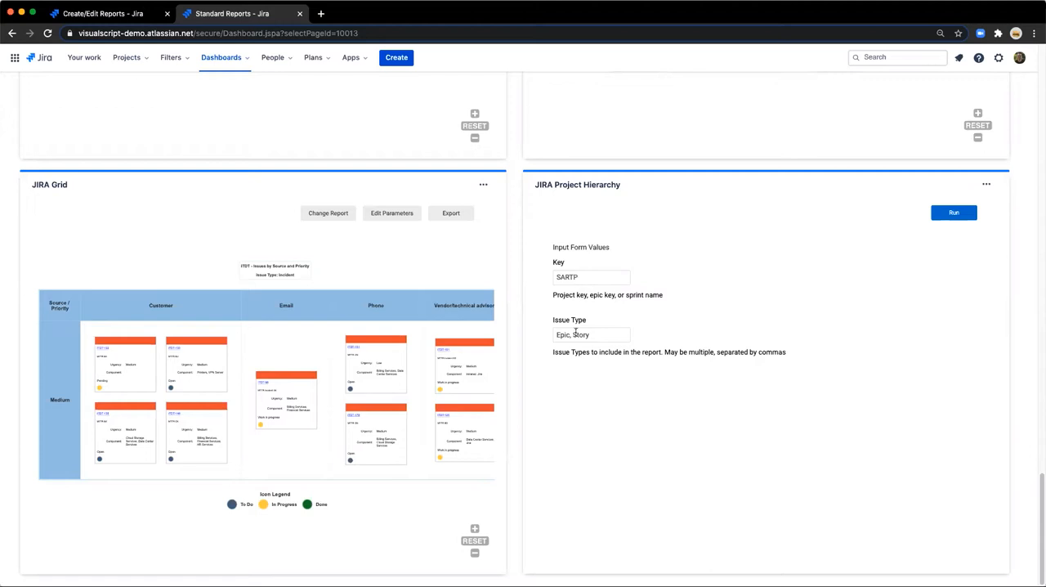
Run the JIRA Project Hierarchy report for key SARTP with issue types Epic, Story and examine its epic and story cards up close.
left_click(950, 211)
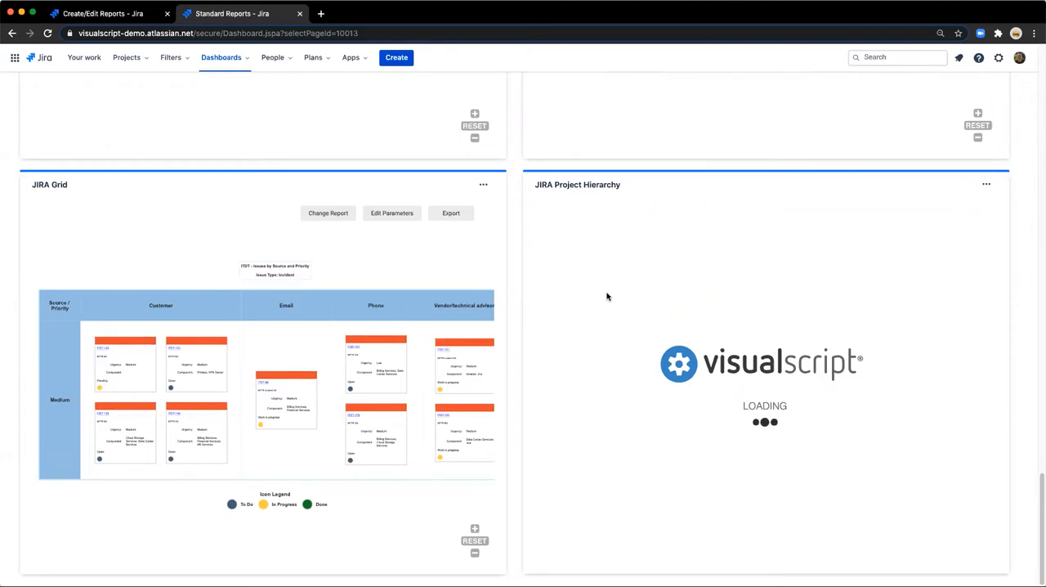
scroll(621, 309, "up", 1)
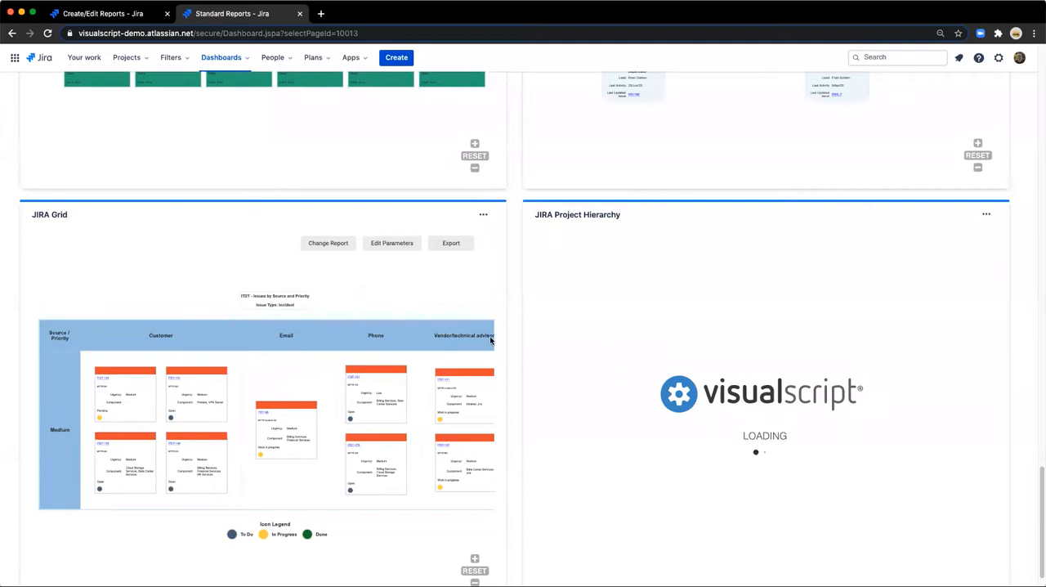
scroll(516, 341, "down", 1)
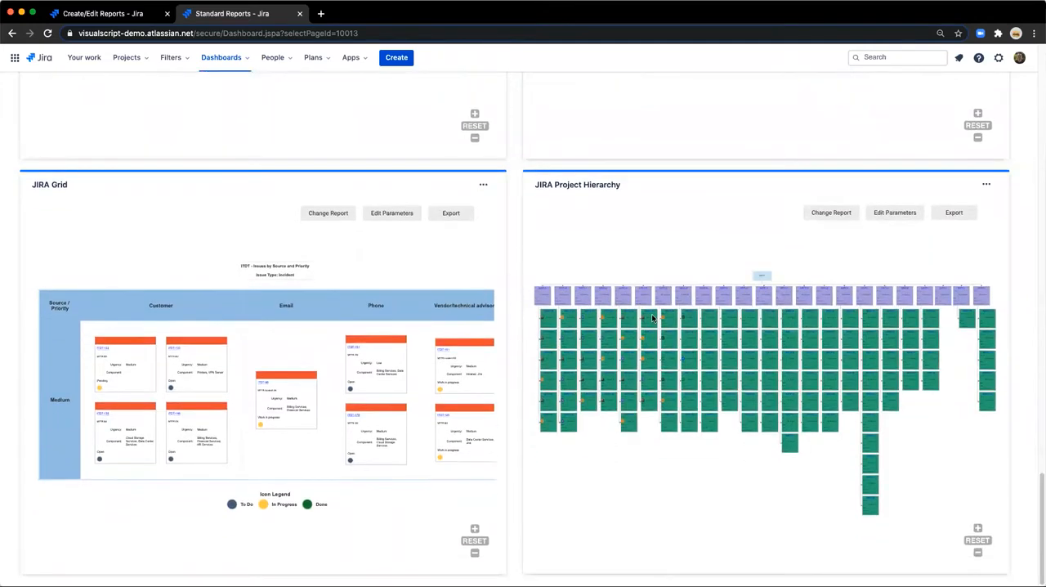
scroll(654, 325, "up", 3)
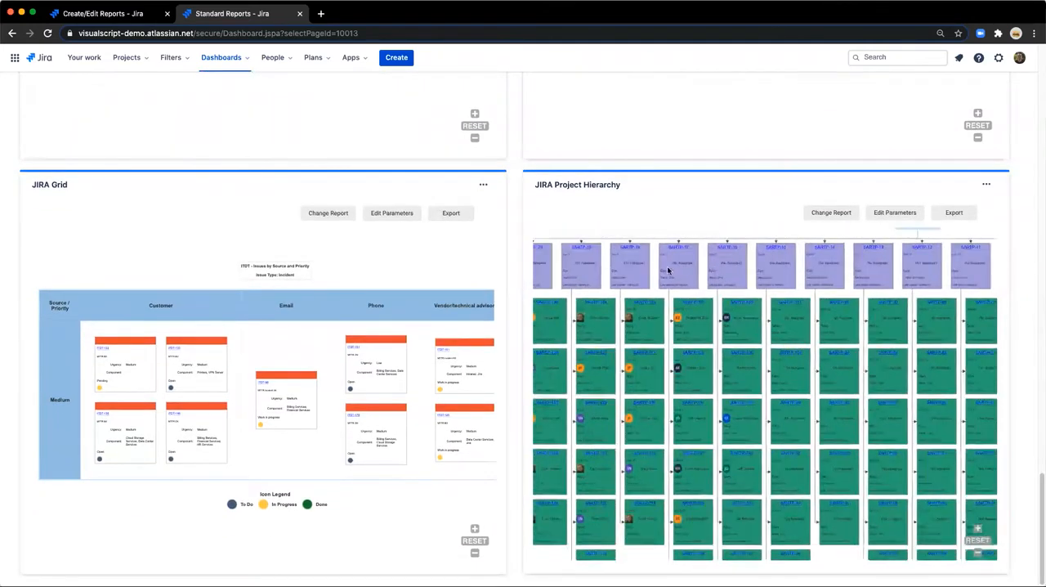
scroll(752, 284, "down", 5)
scroll(703, 282, "up", 3)
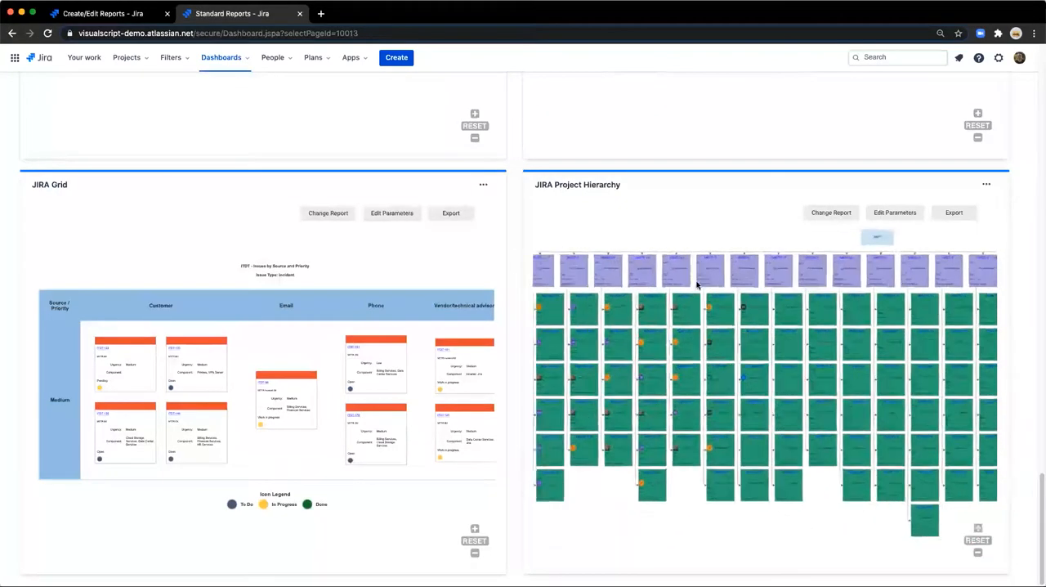
scroll(665, 291, "up", 2)
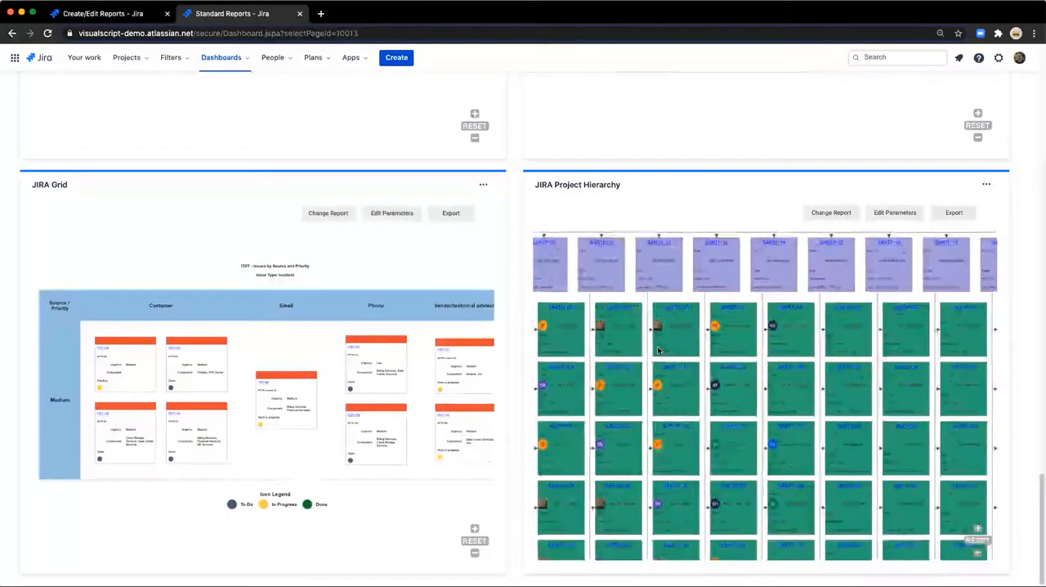
scroll(659, 349, "up", 1)
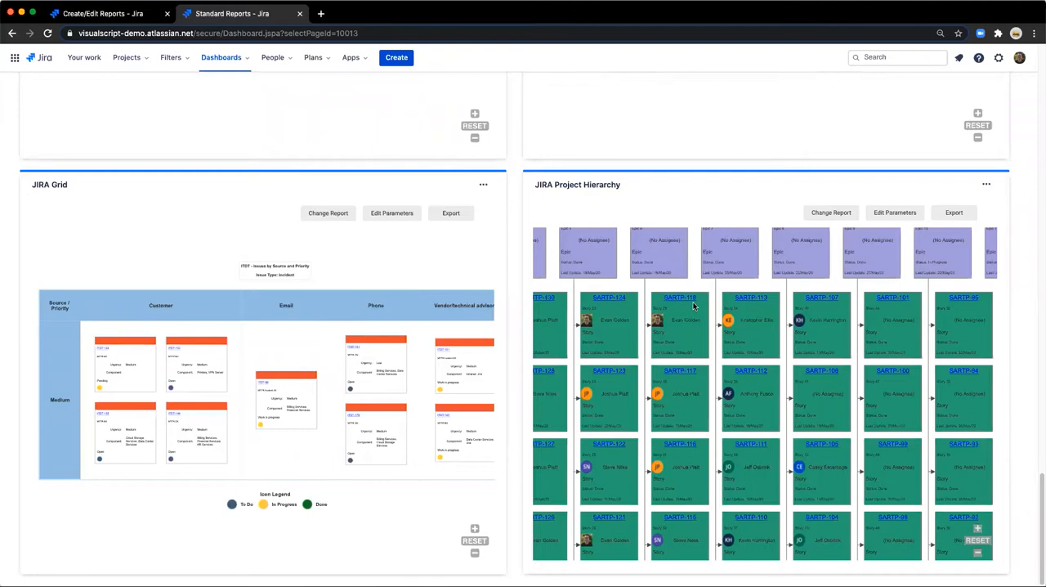
Search the gadget directory for "vis" and add a VisualScript gadget to the Standard Reports dashboard.
scroll(700, 340, "down", 5)
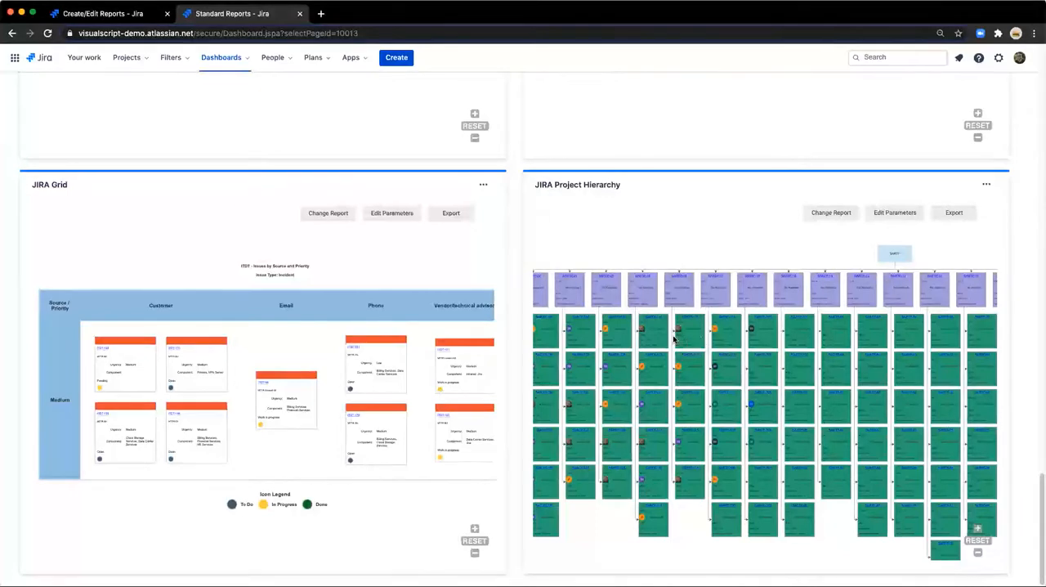
scroll(507, 291, "up", 1)
scroll(507, 291, "up", 20)
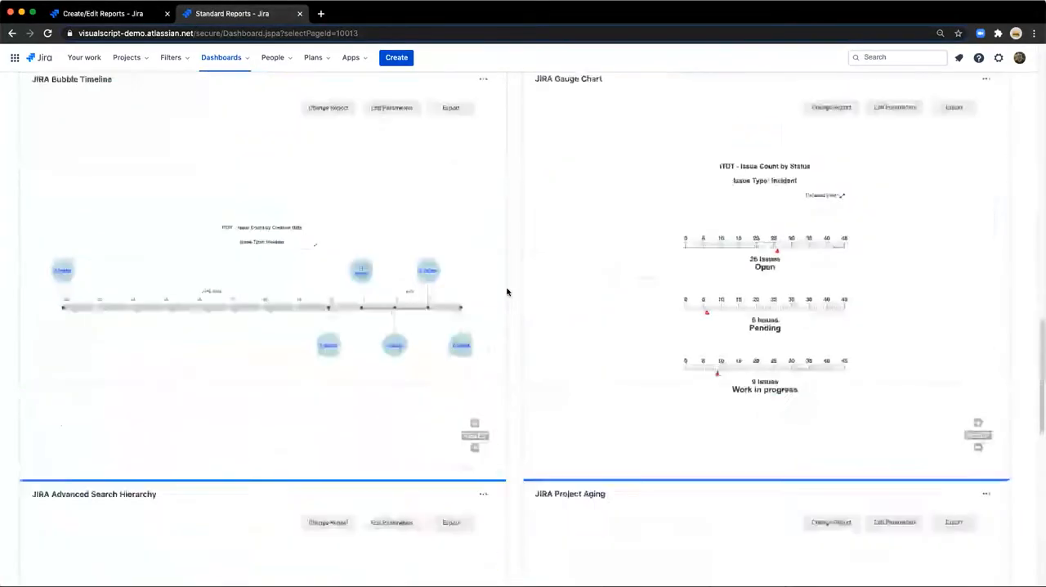
left_click(903, 90)
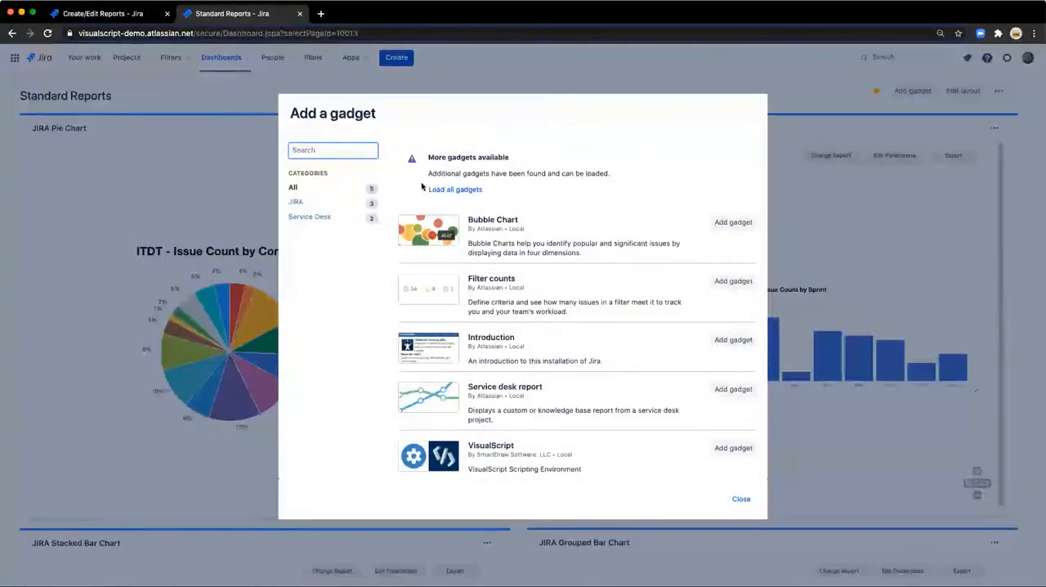
type("vio")
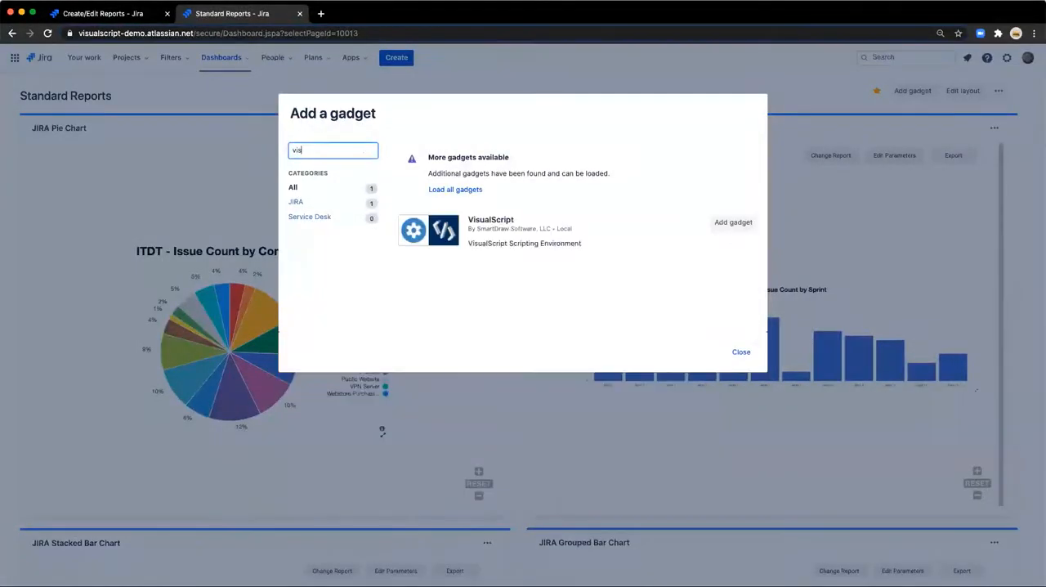
left_click(750, 221)
left_click(740, 352)
Load the Stories Statistics report from the SAFe® folder of My Reports into the new VisualScript gadget.
left_click(66, 189)
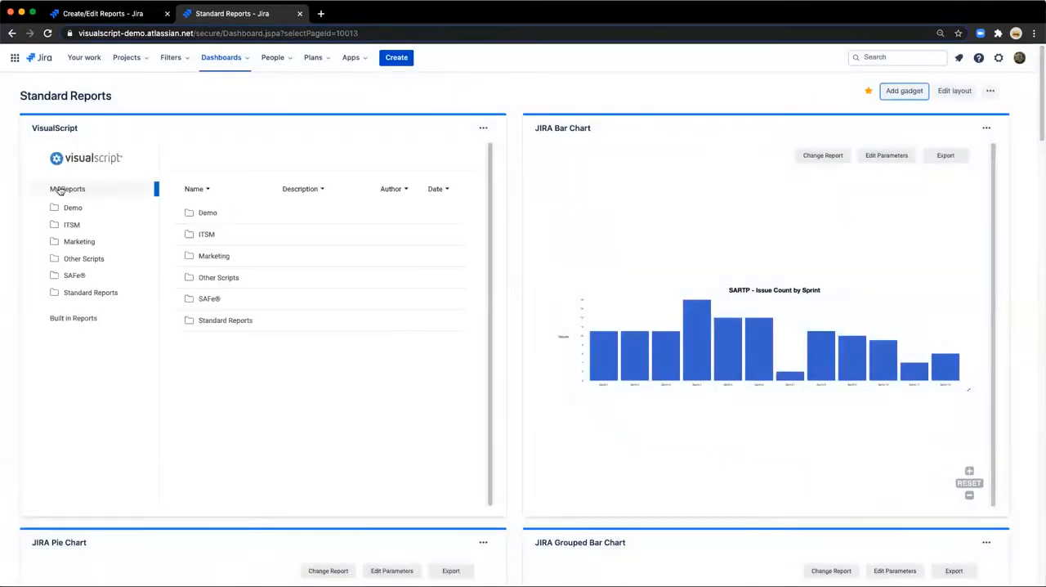
left_click(72, 276)
scroll(208, 311, "down", 2)
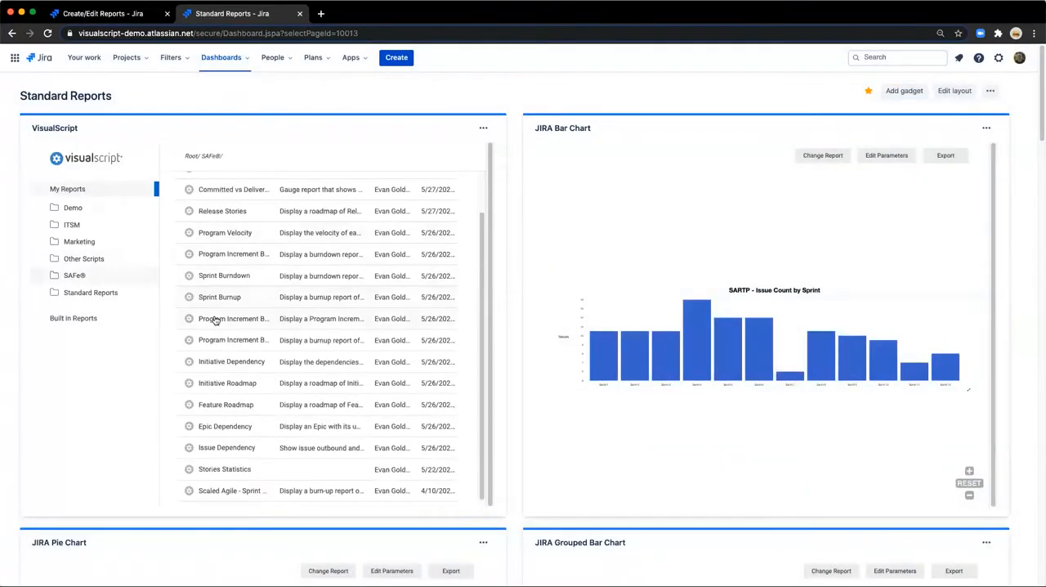
left_click(212, 471)
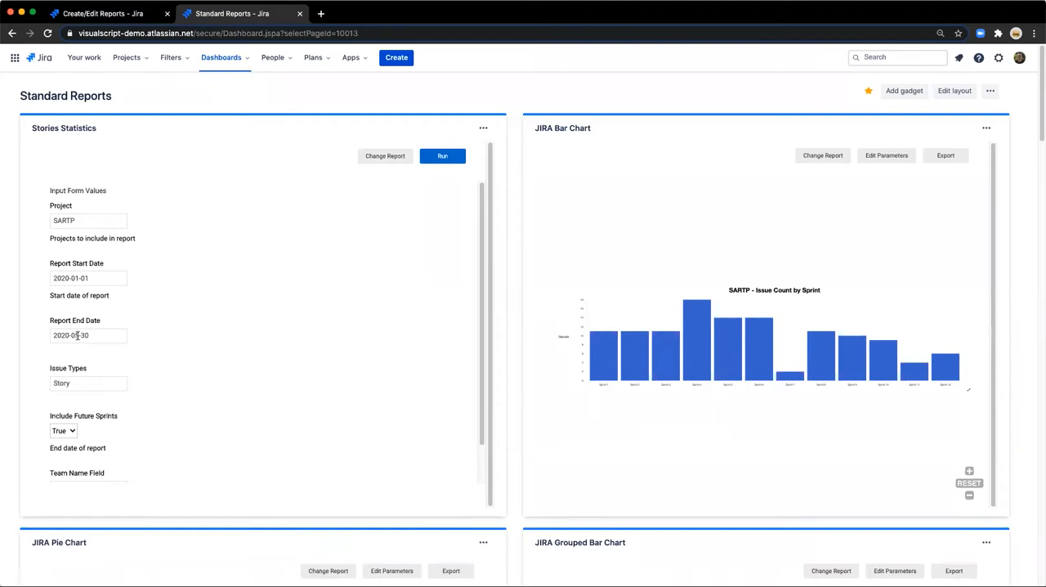
Review the Stories Statistics parameters, keeping project SARTP, dates 2020-01-01 to 2020-05-30, issue type Story and team field component, and run the report.
scroll(143, 418, "down", 1)
scroll(143, 418, "down", 1)
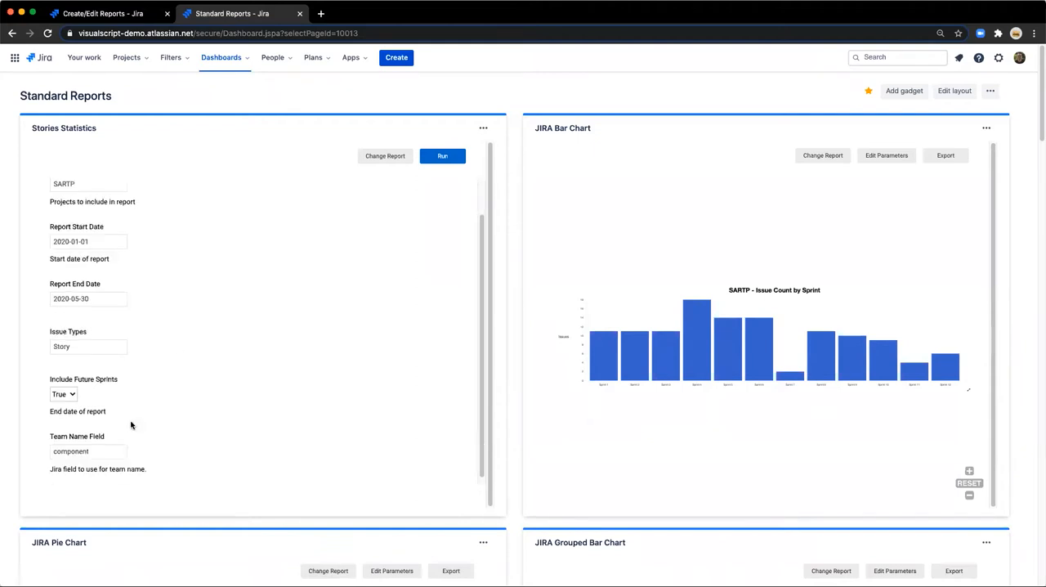
left_click(440, 164)
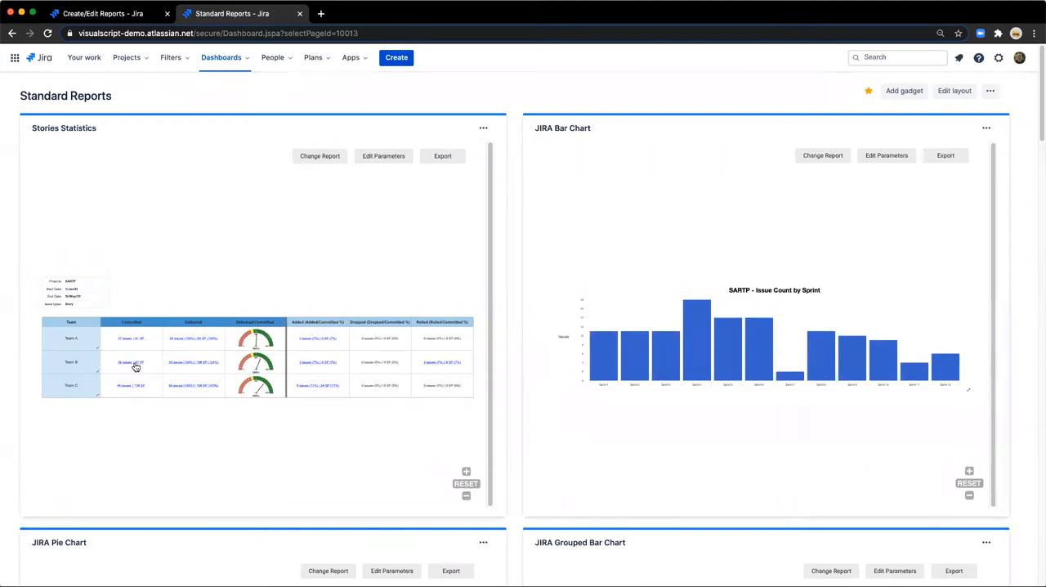
Examine the per-team committed, delivered, added, dropped and rolled figures and the gauges in the Stories Statistics table up close.
scroll(135, 367, "up", 2)
scroll(92, 346, "up", 2)
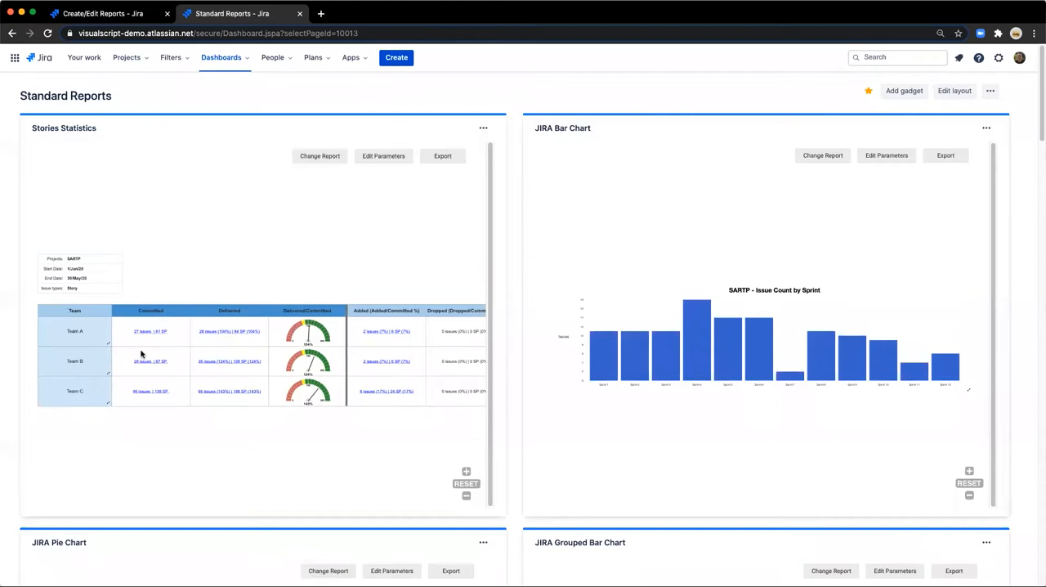
scroll(141, 353, "up", 1)
scroll(138, 341, "up", 1)
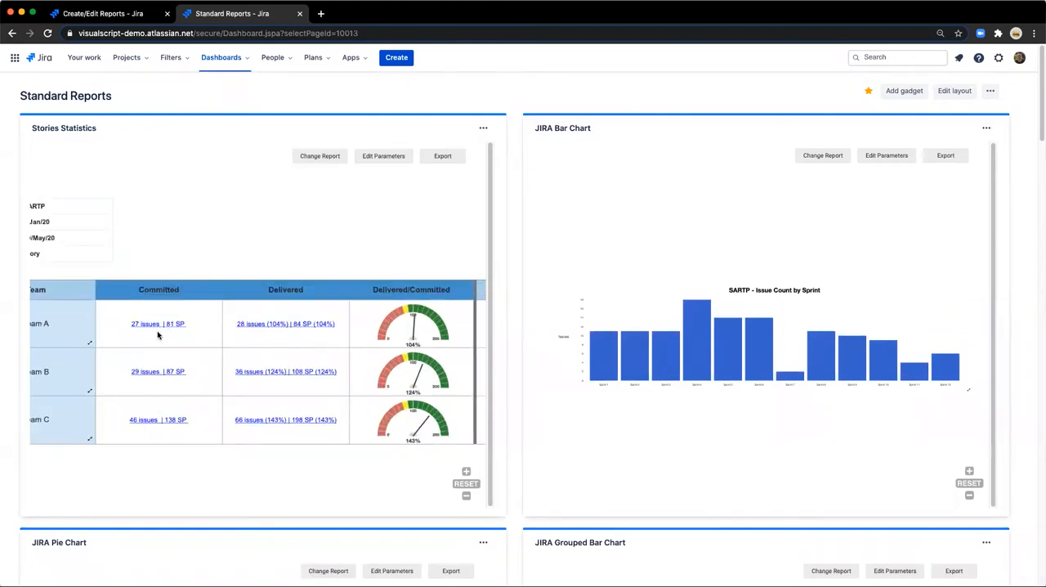
left_click_drag(275, 344, 177, 338)
mouse_move(347, 327)
left_mouse_down()
mouse_move(185, 330)
mouse_move(411, 329)
mouse_move(328, 330)
left_mouse_up()
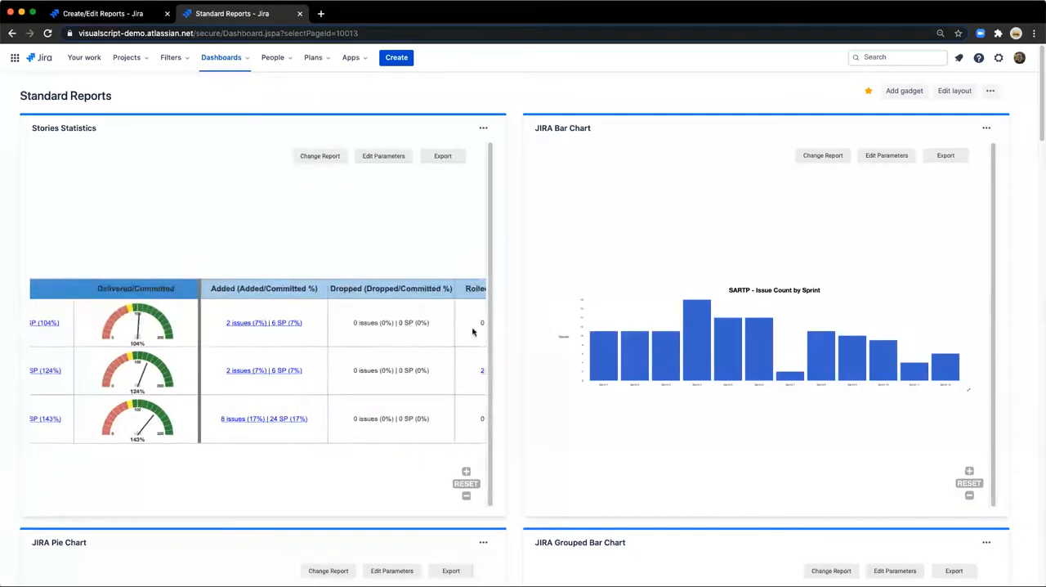
left_click_drag(243, 335, 401, 338)
left_click_drag(199, 342, 348, 340)
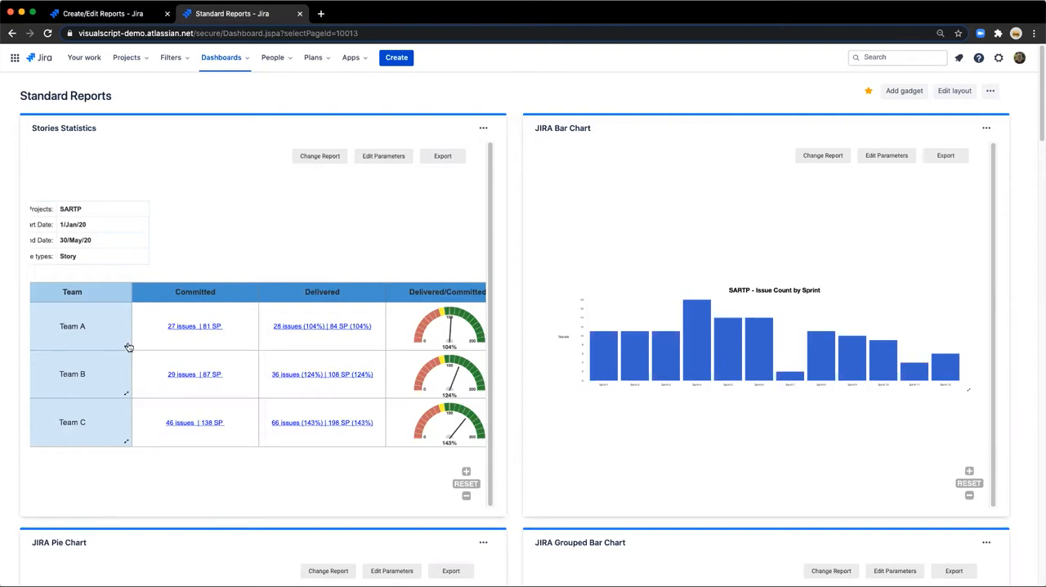
Open Team A's detailed view, examine its sprint-by-sprint figures, Unestimated column and color key, and return to the team overview.
left_click(128, 347)
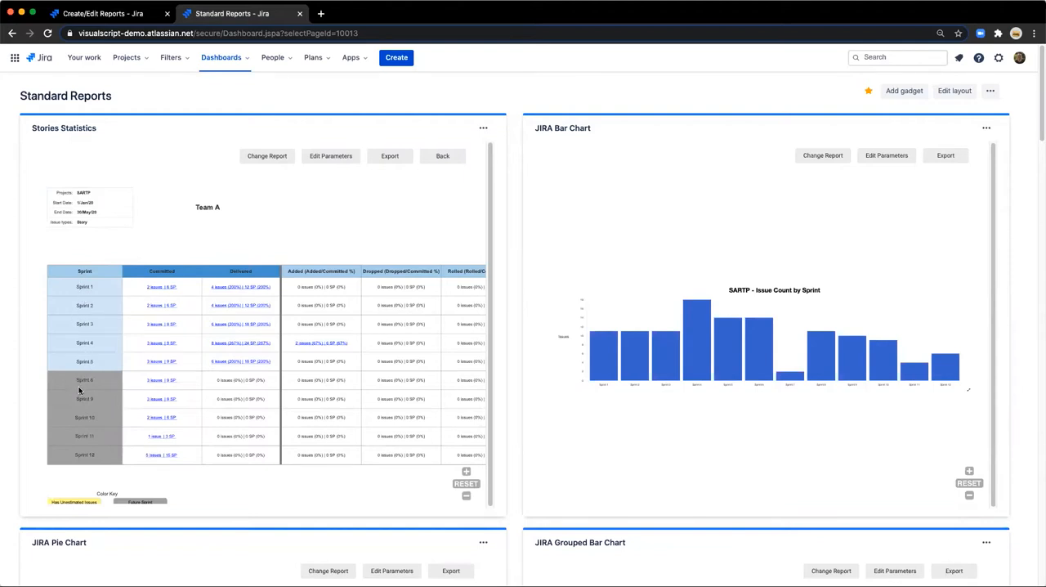
scroll(133, 457, "down", 2)
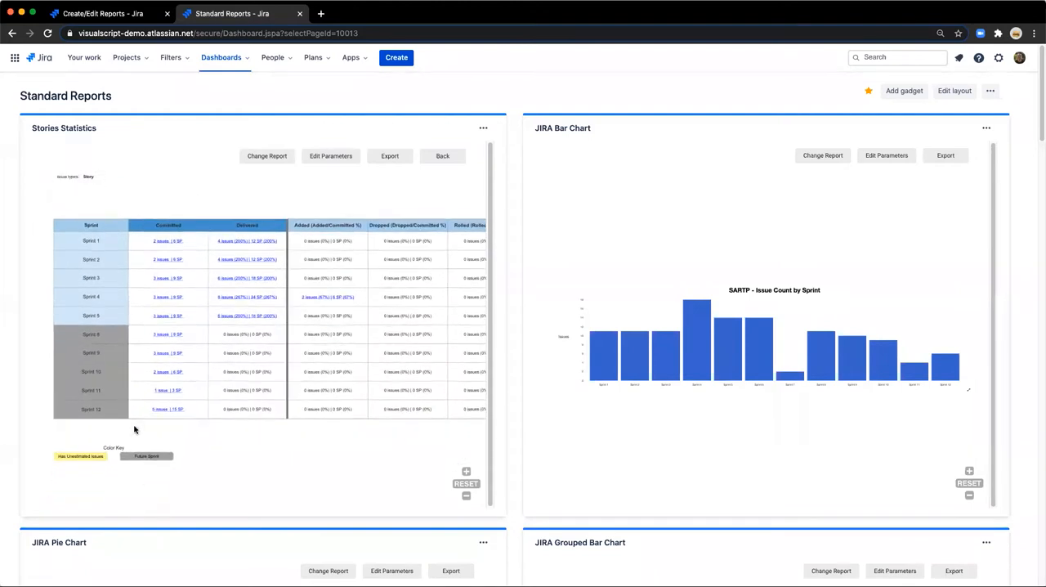
scroll(134, 453, "up", 2)
scroll(142, 363, "down", 3)
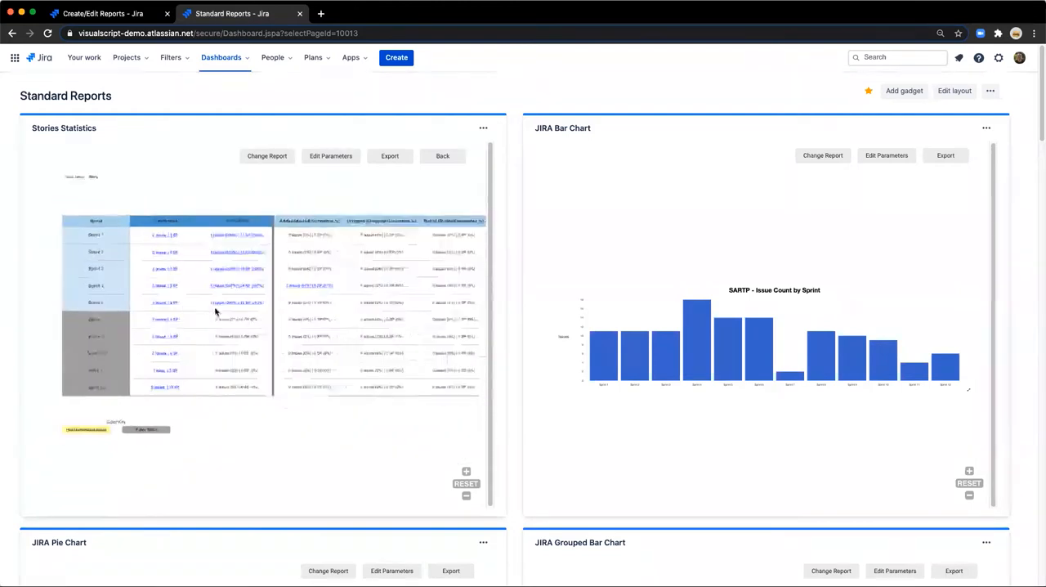
scroll(217, 311, "up", 2)
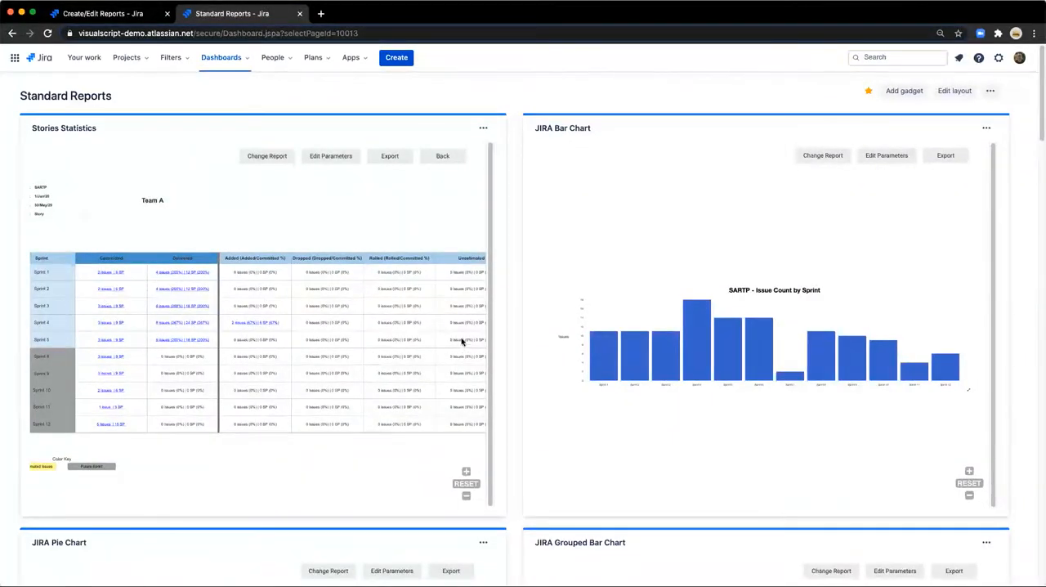
left_click_drag(445, 295, 387, 294)
scroll(398, 300, "up", 3)
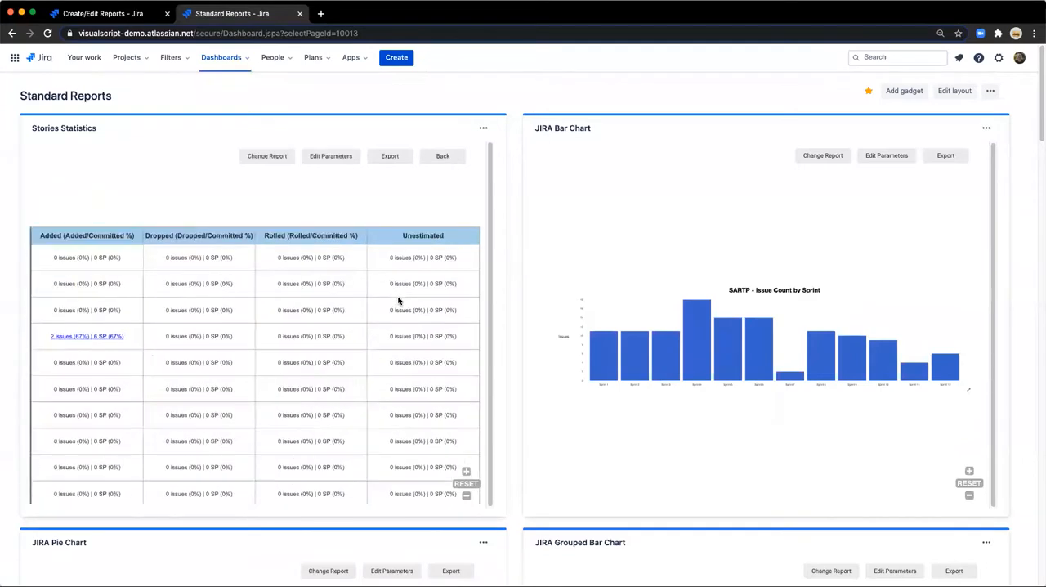
scroll(398, 300, "down", 3)
left_click_drag(324, 329, 479, 307)
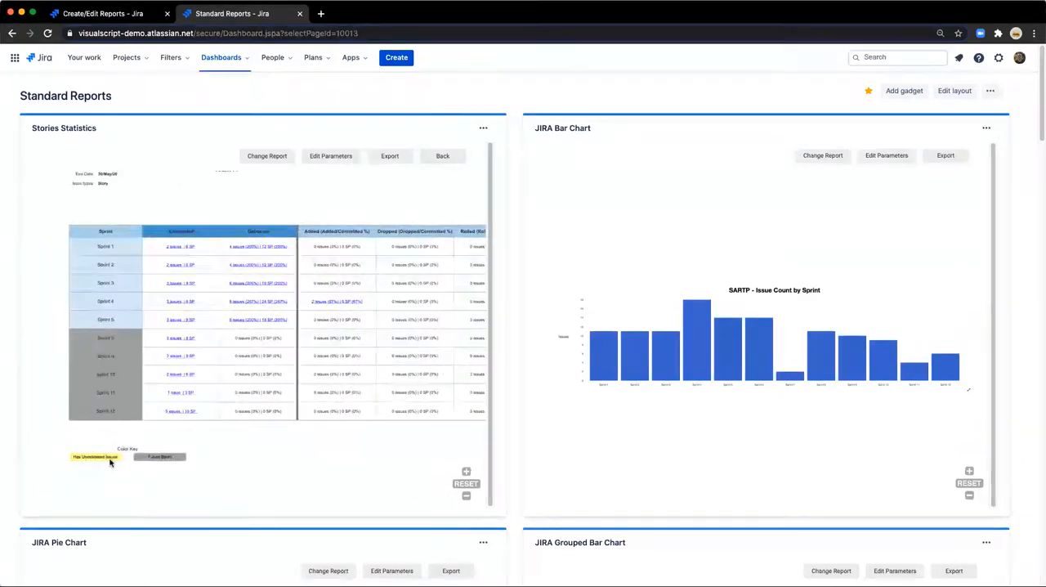
scroll(81, 462, "up", 2)
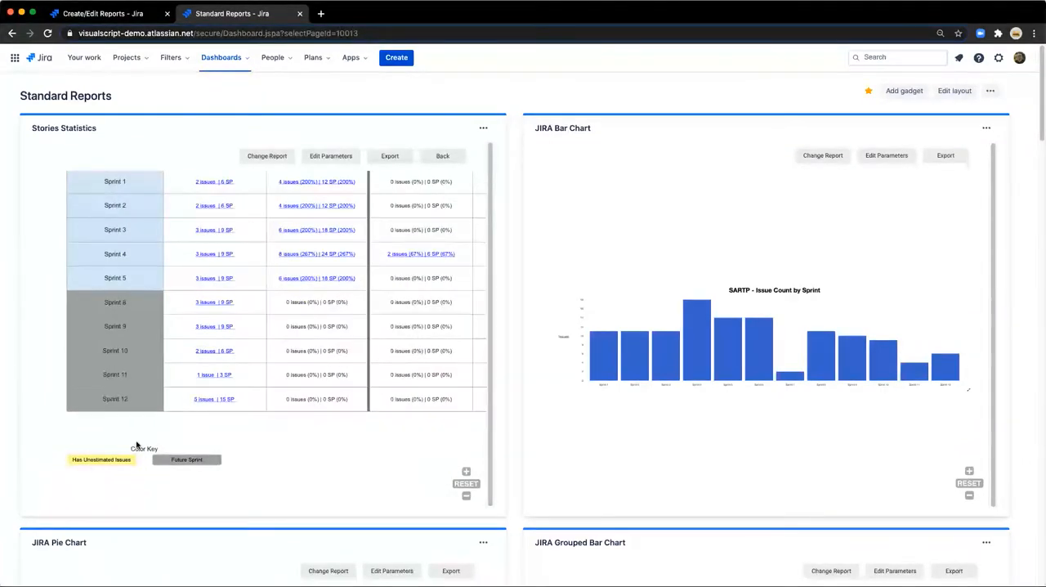
scroll(136, 445, "down", 3)
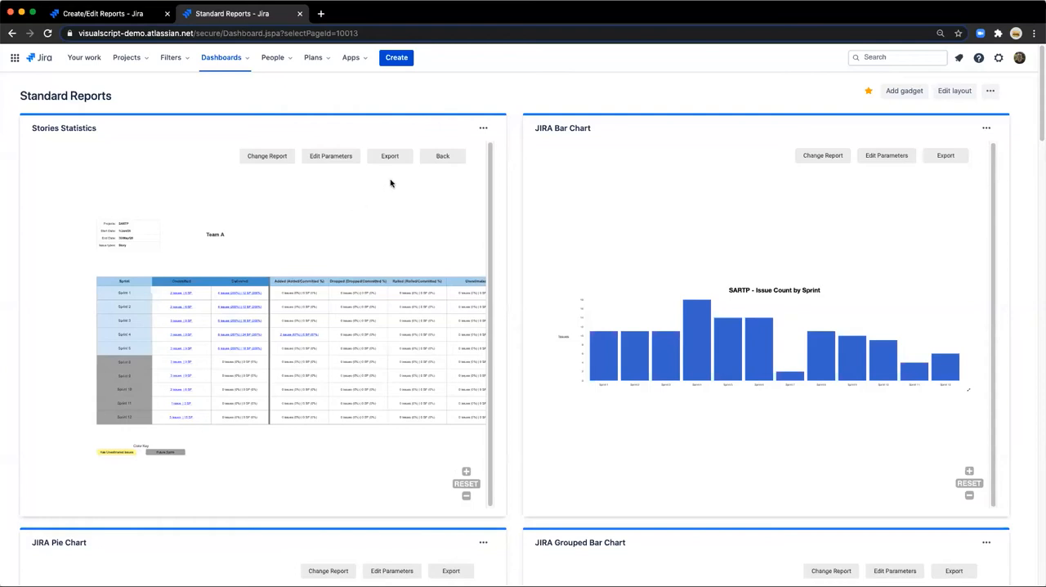
left_click(442, 156)
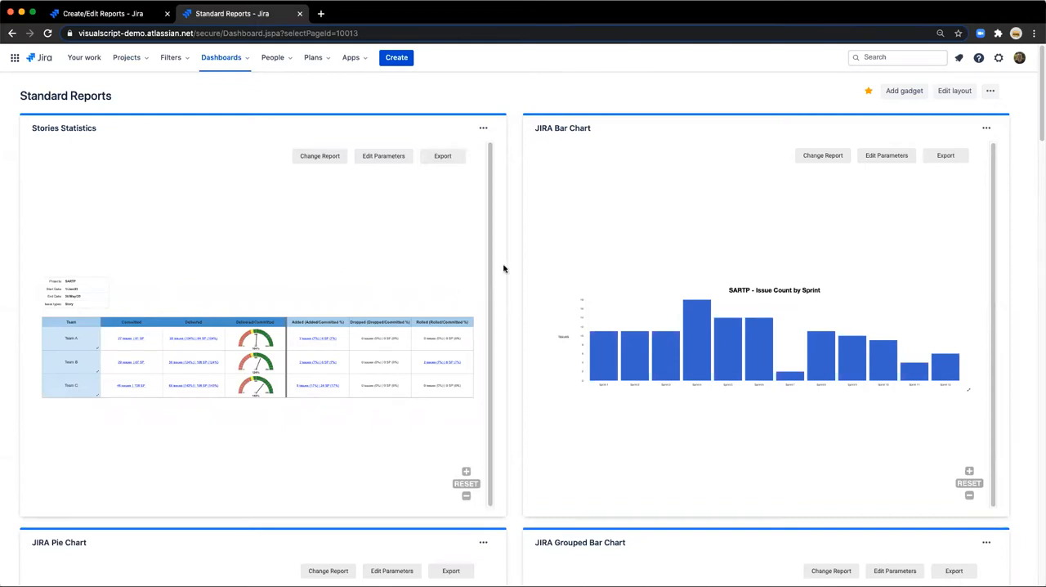
Look over the dashboard's other charts and examine the SARTP issue count by sprint in the JIRA Bar Chart up close.
scroll(518, 275, "down", 2)
scroll(519, 276, "down", 10)
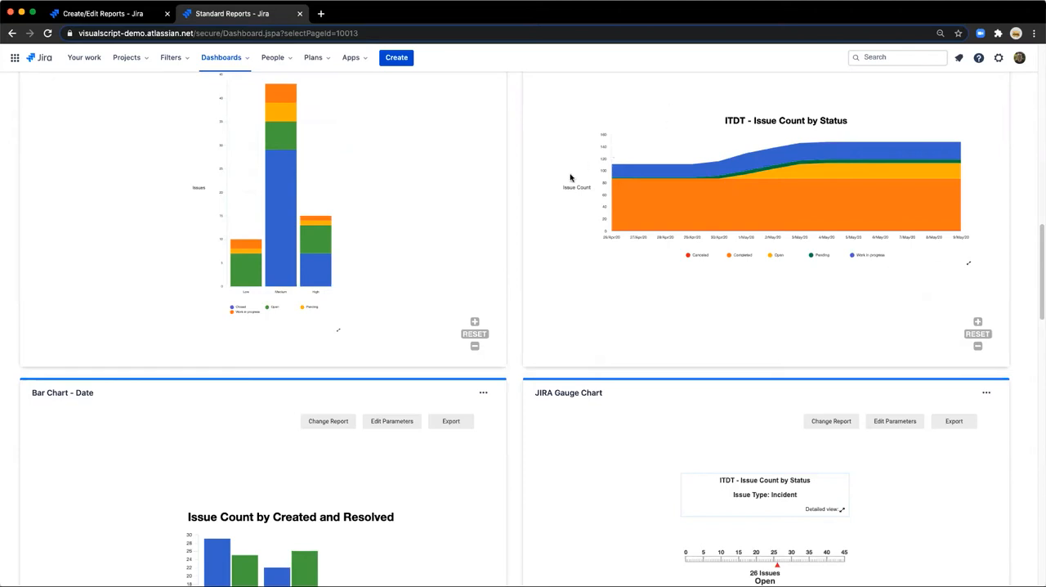
scroll(505, 204, "up", 3)
scroll(500, 200, "up", 10)
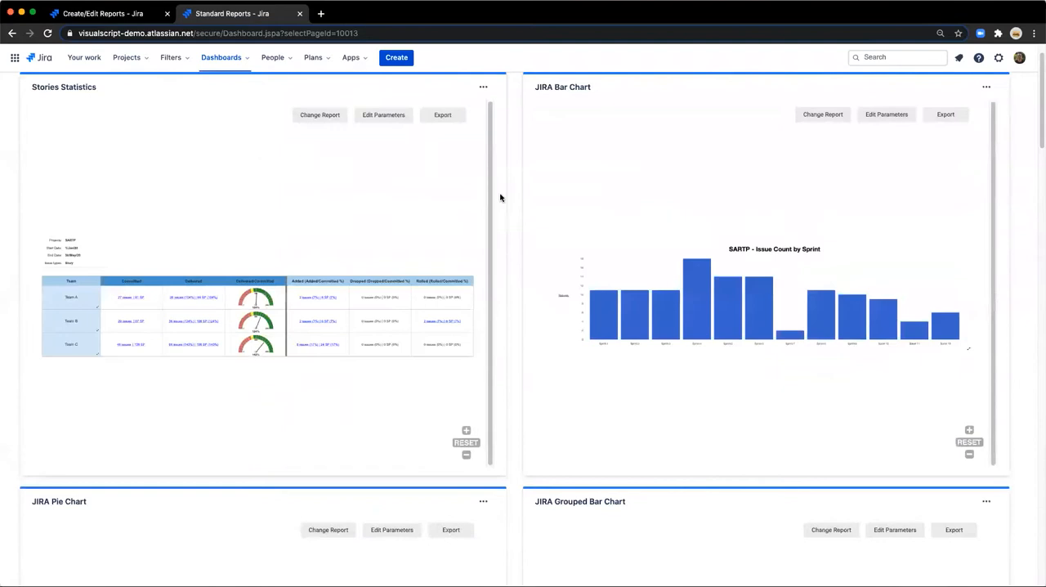
scroll(602, 273, "up", 1)
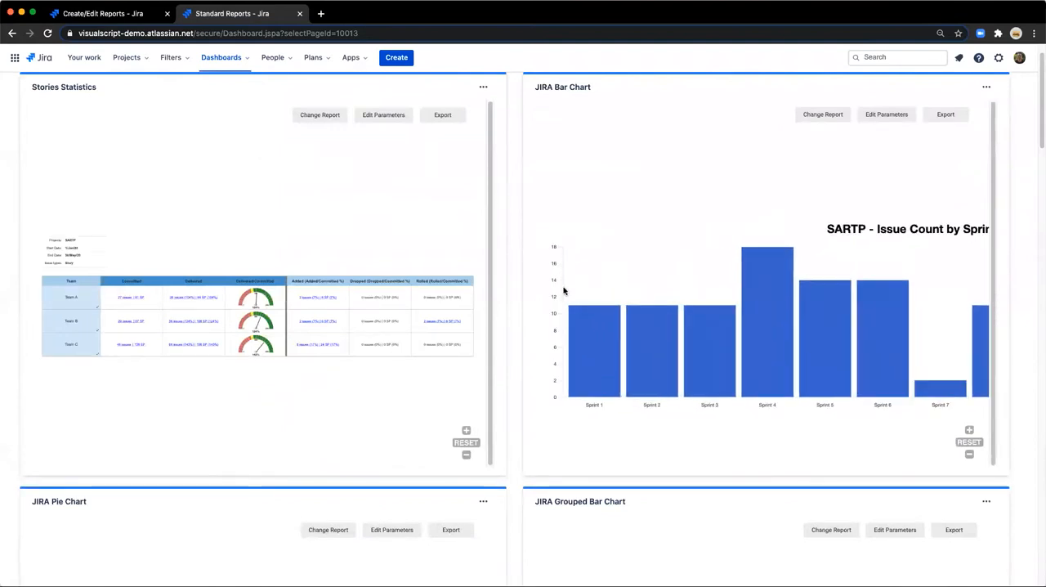
left_click_drag(876, 252, 768, 235)
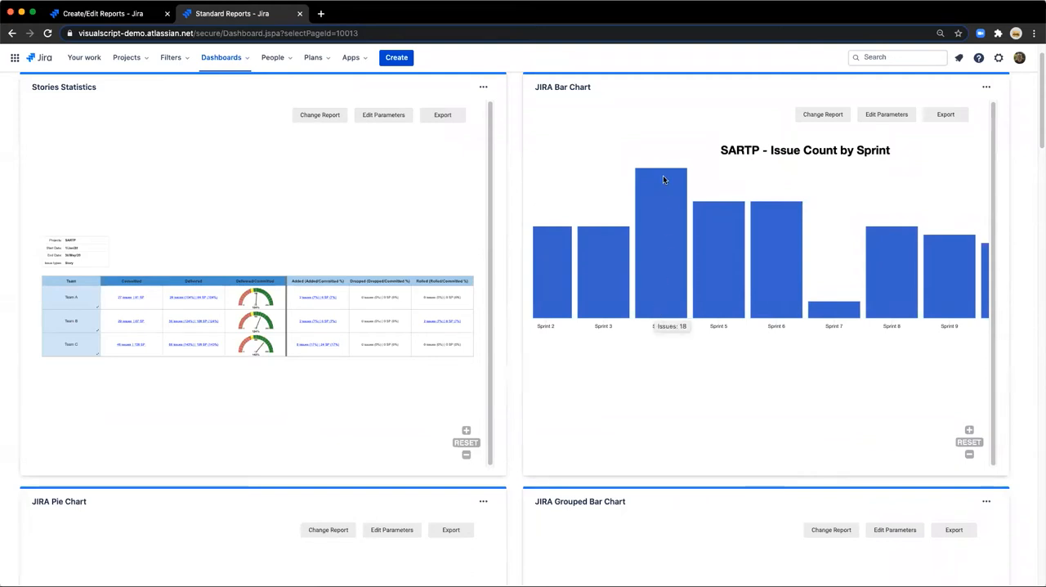
left_click_drag(597, 264, 728, 269)
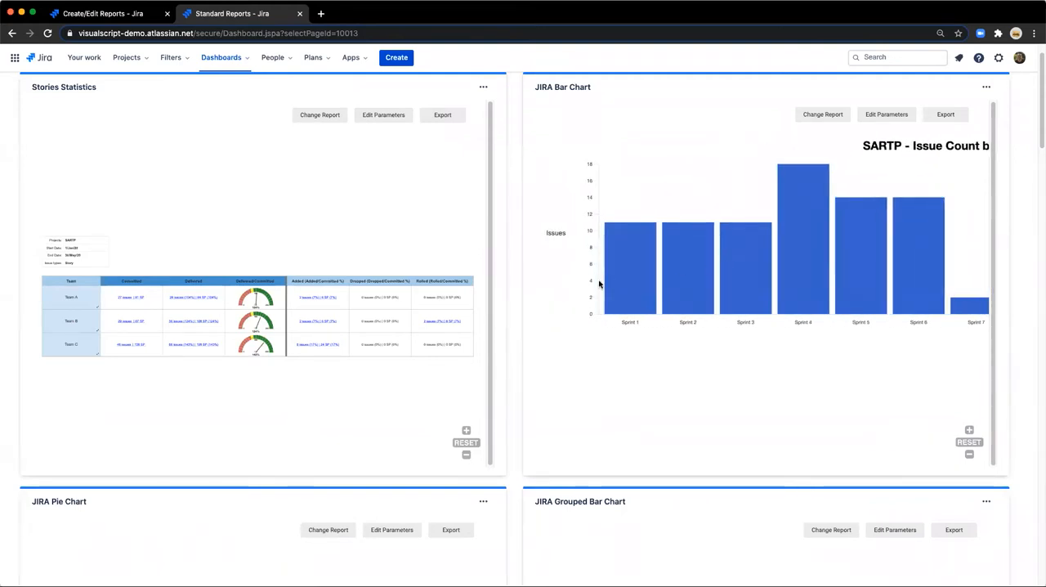